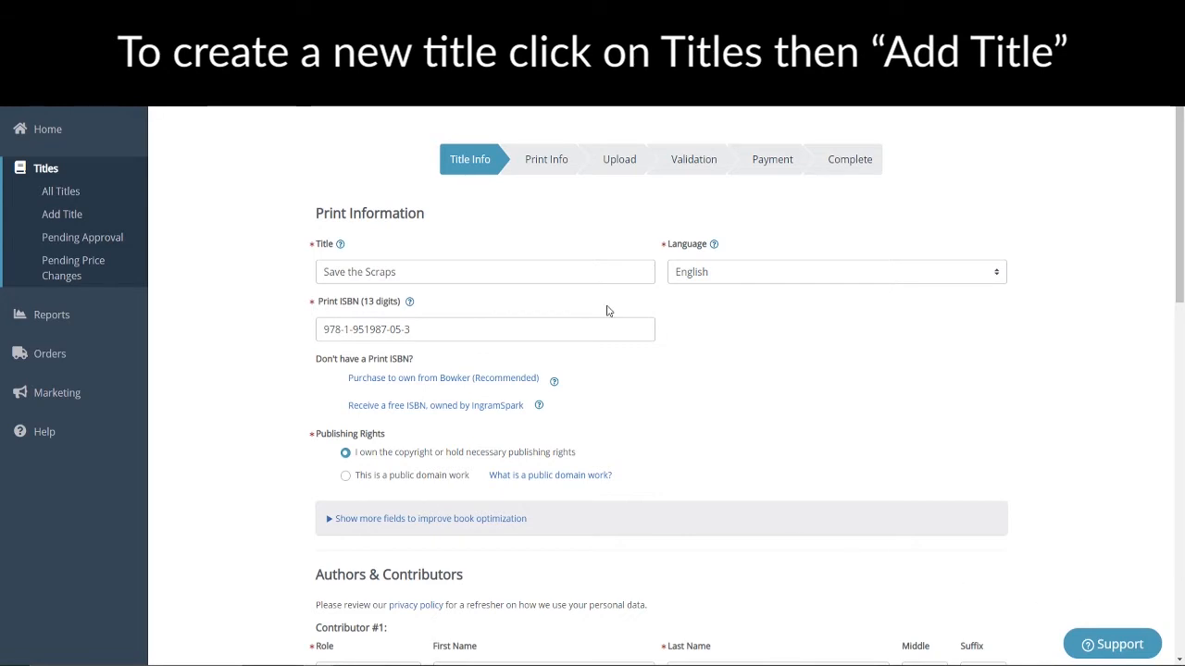
scroll(555, 259, down, 1)
click(490, 200)
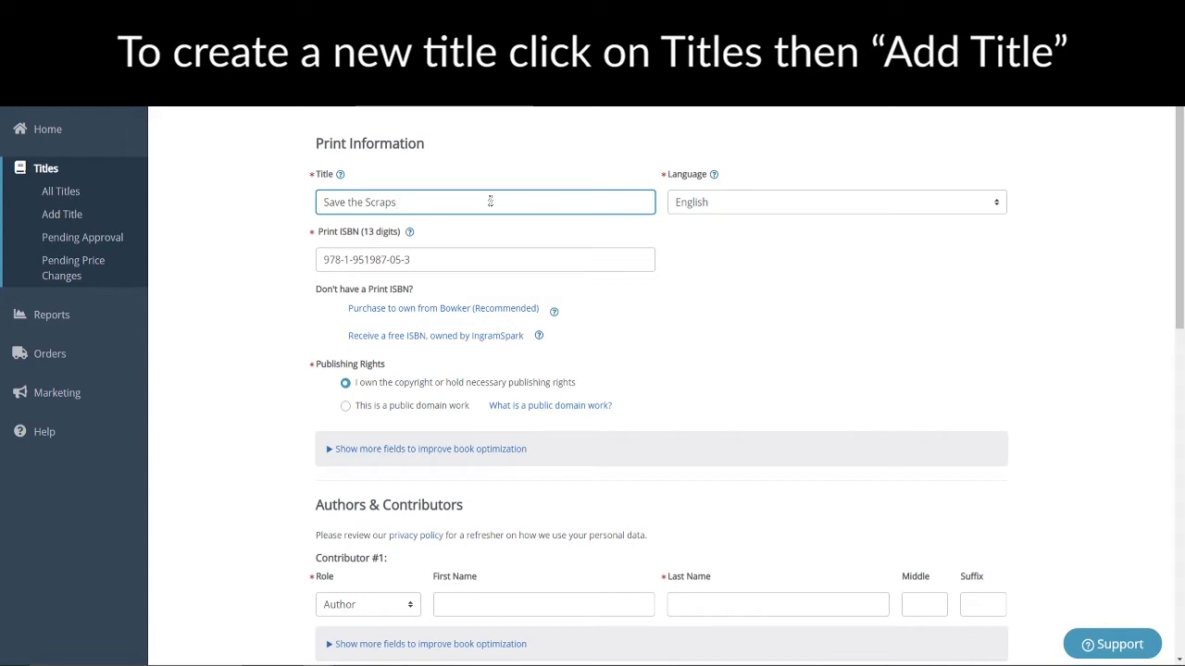
click(487, 260)
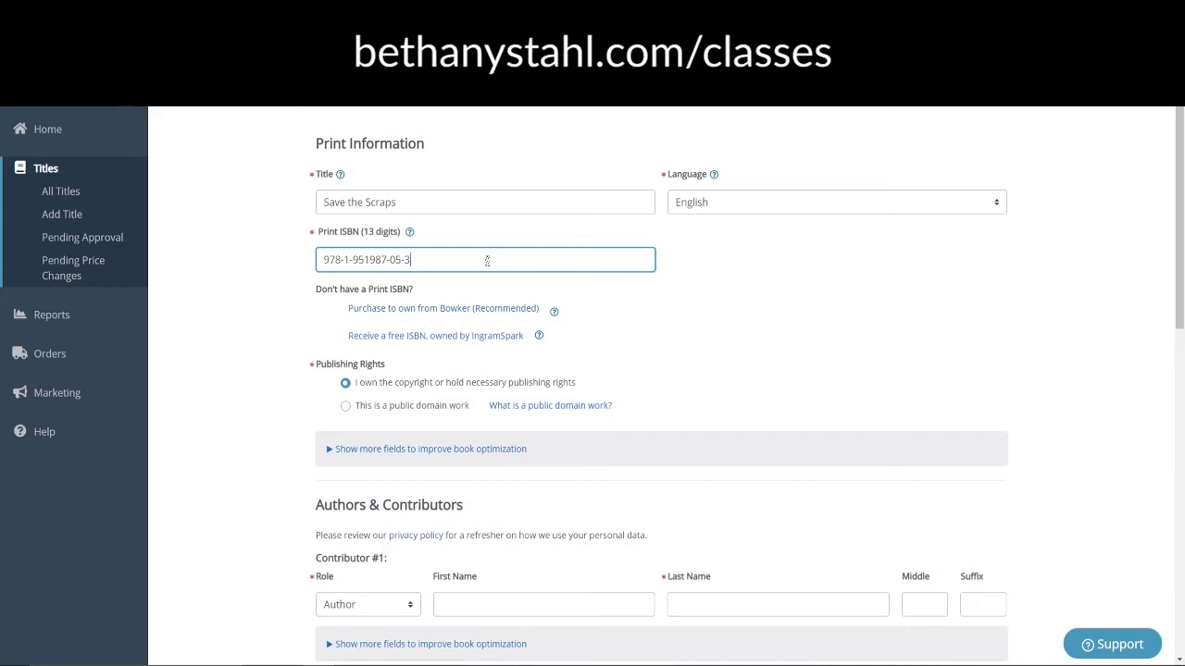
- Enter the author's first and last name for Contributor #1, with the role Author
scroll(592, 298, down, 2)
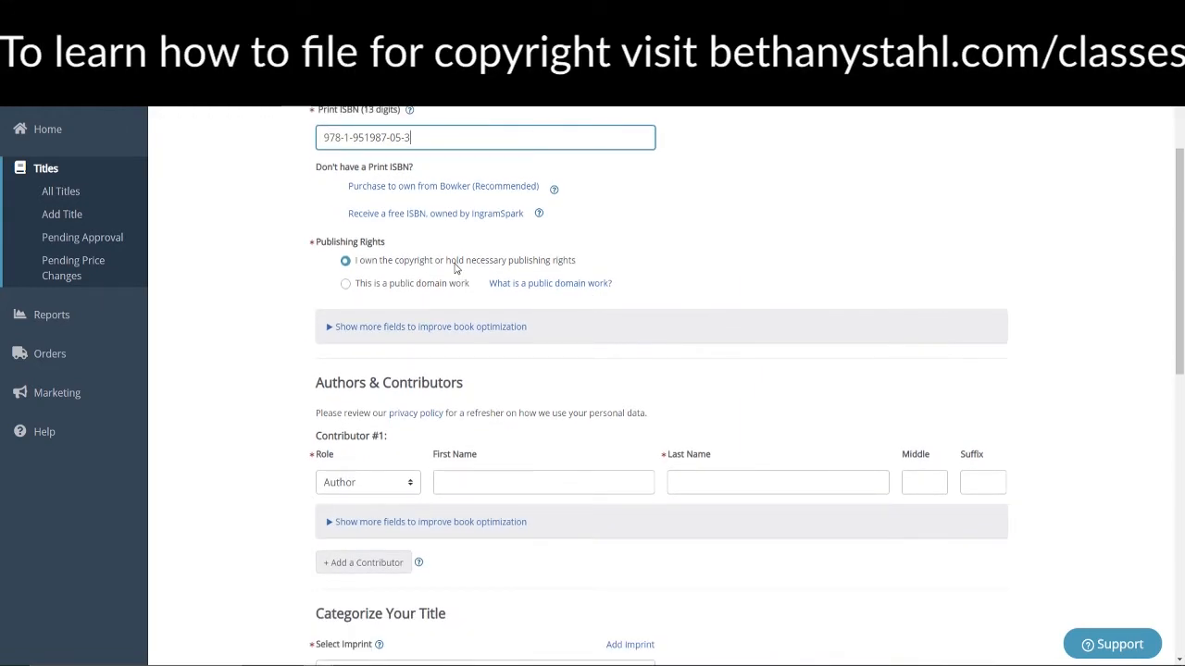
scroll(454, 267, down, 3)
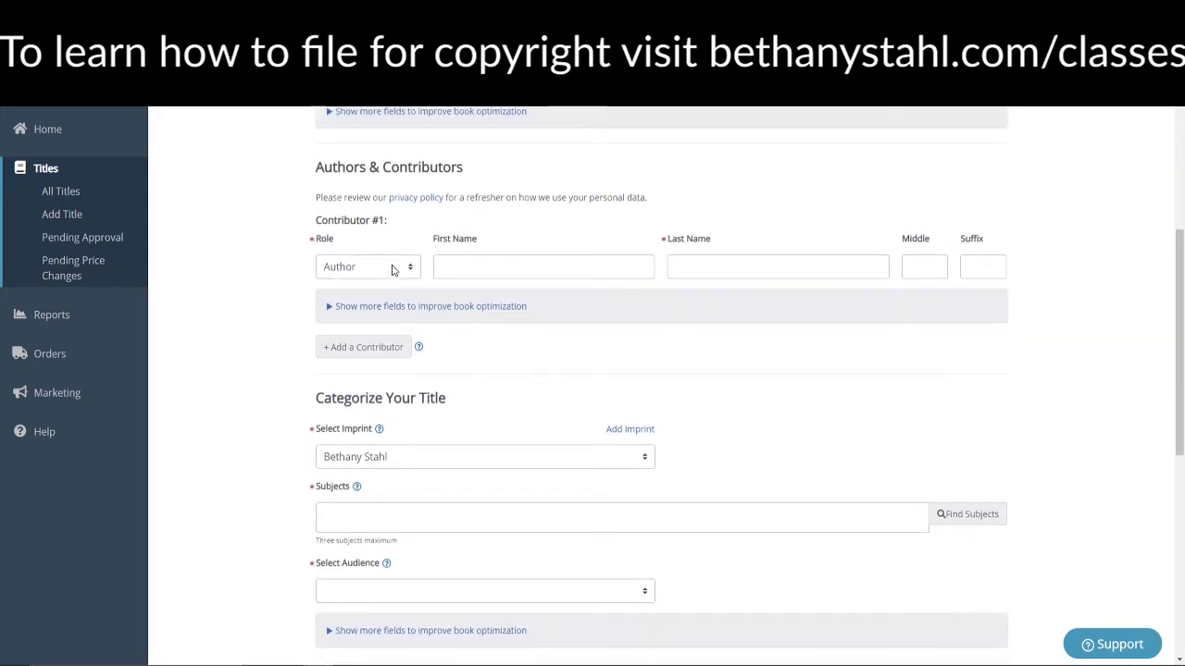
click(503, 267)
text(B)
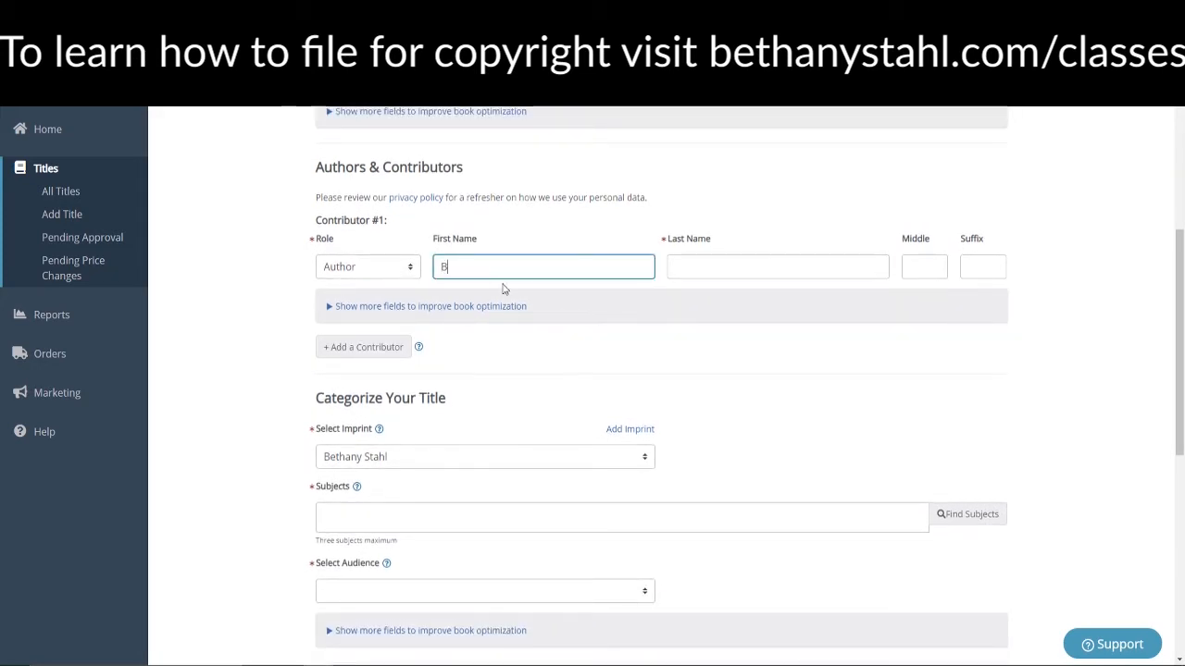
text(ethany)
key(Tab)
text(Stah)
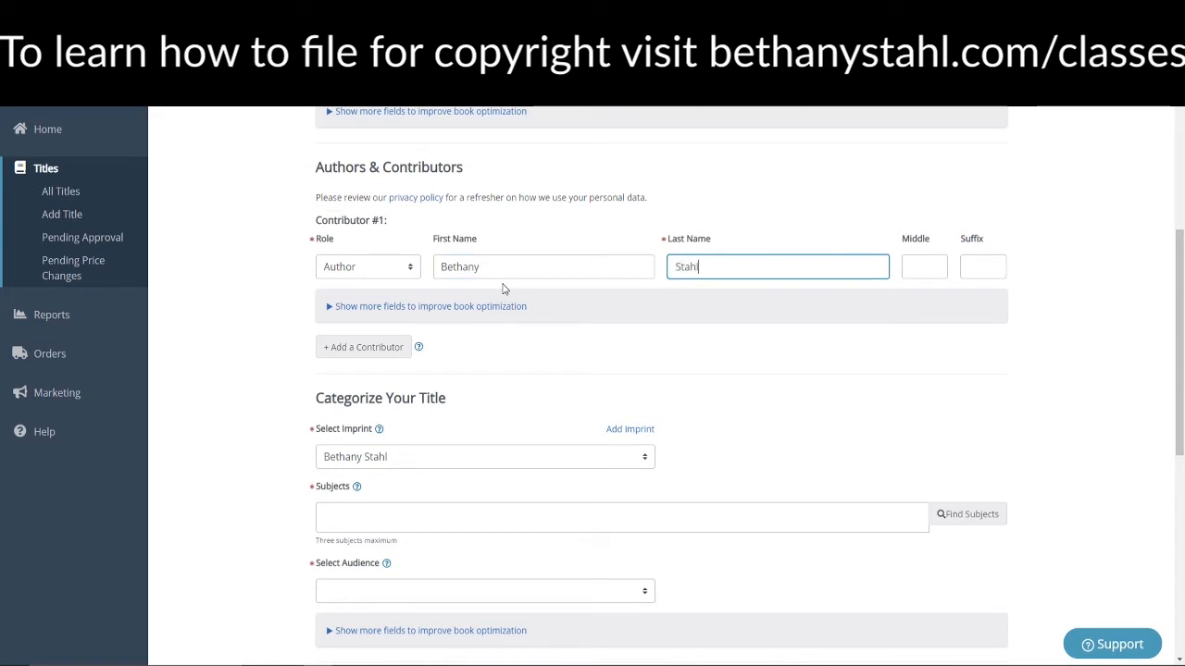
- Open the subject finder for the title and expand the JUVENILE FICTION / General category
scroll(547, 367, down, 2)
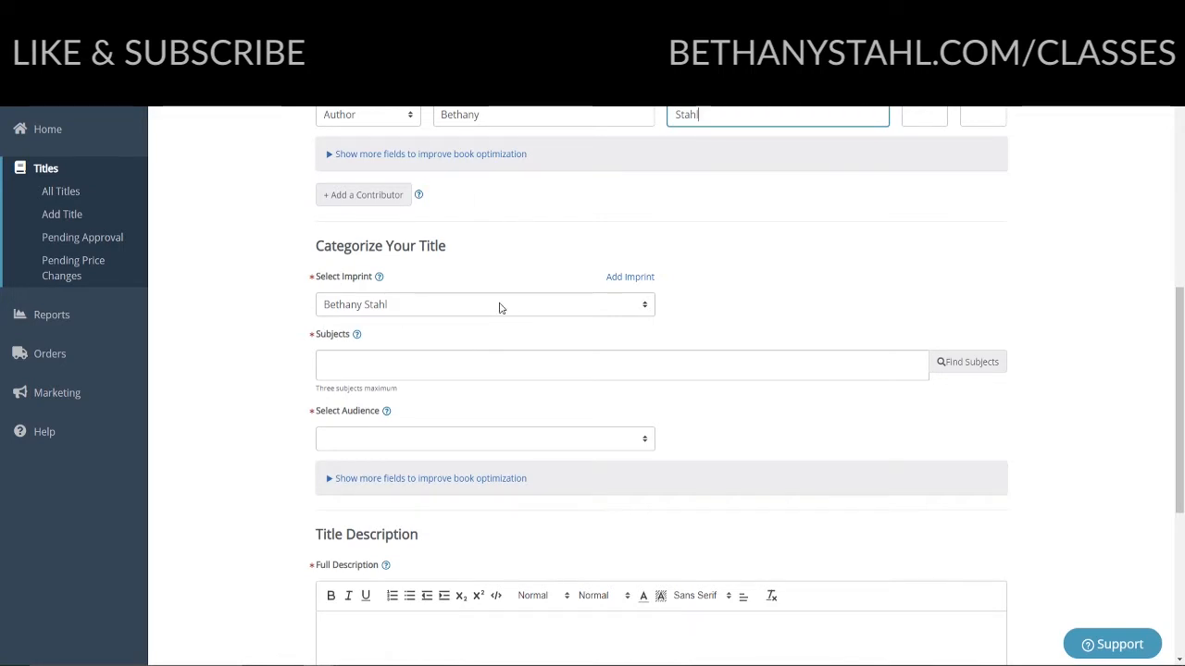
scroll(500, 308, down, 1)
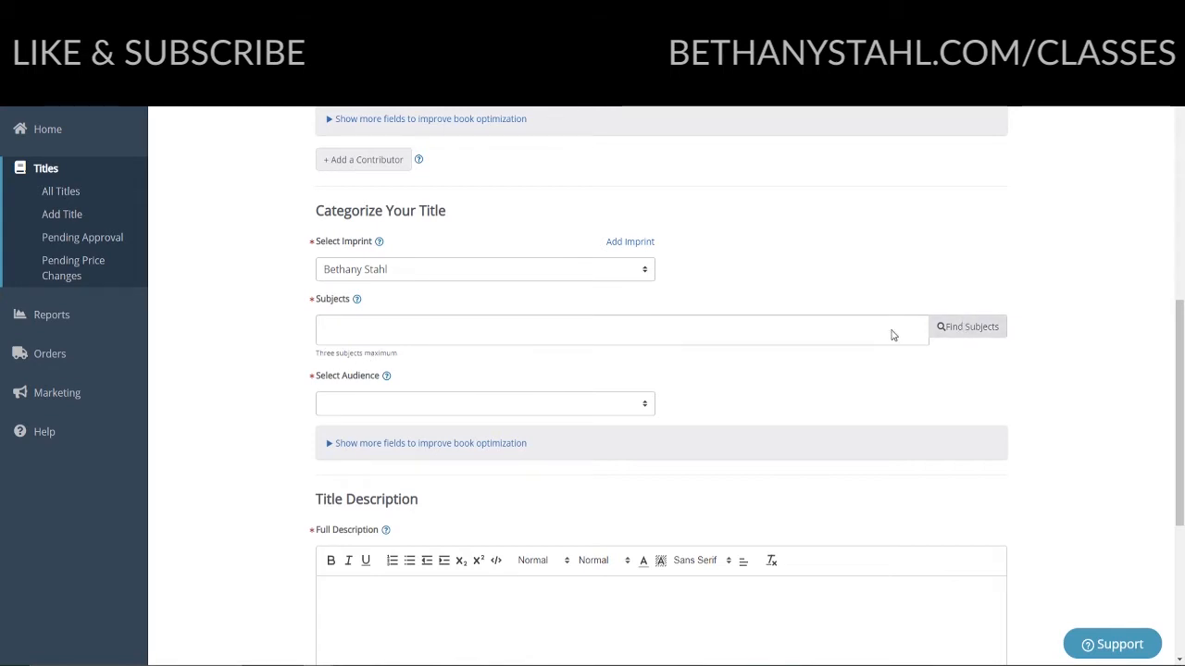
click(969, 326)
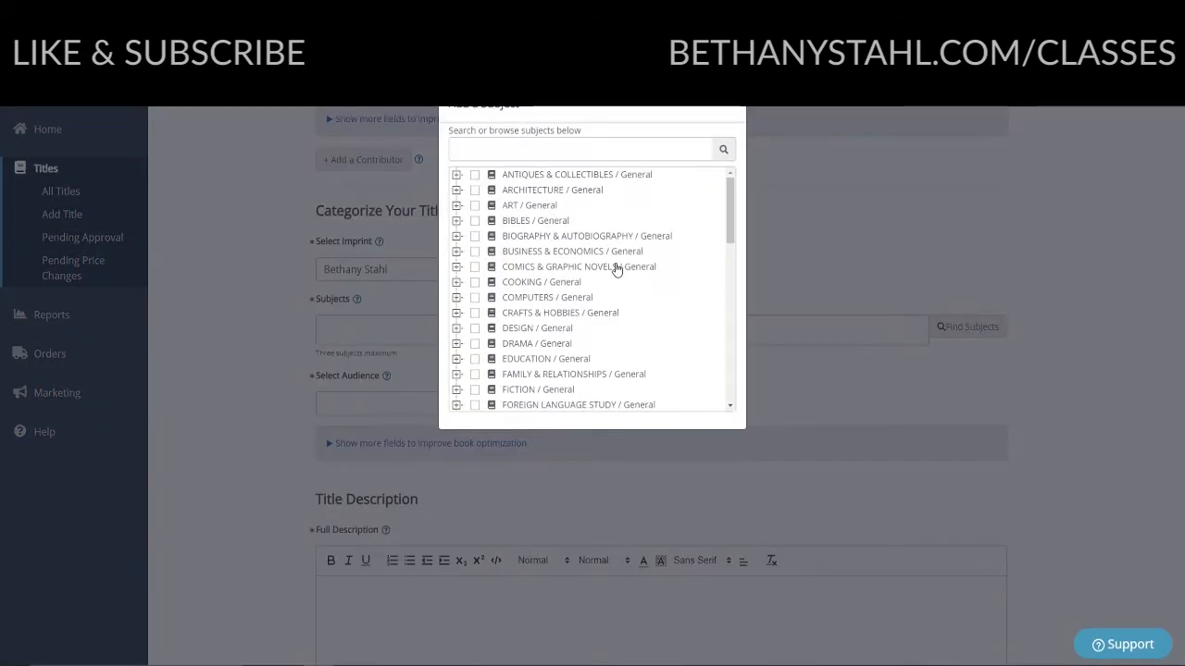
scroll(617, 268, down, 2)
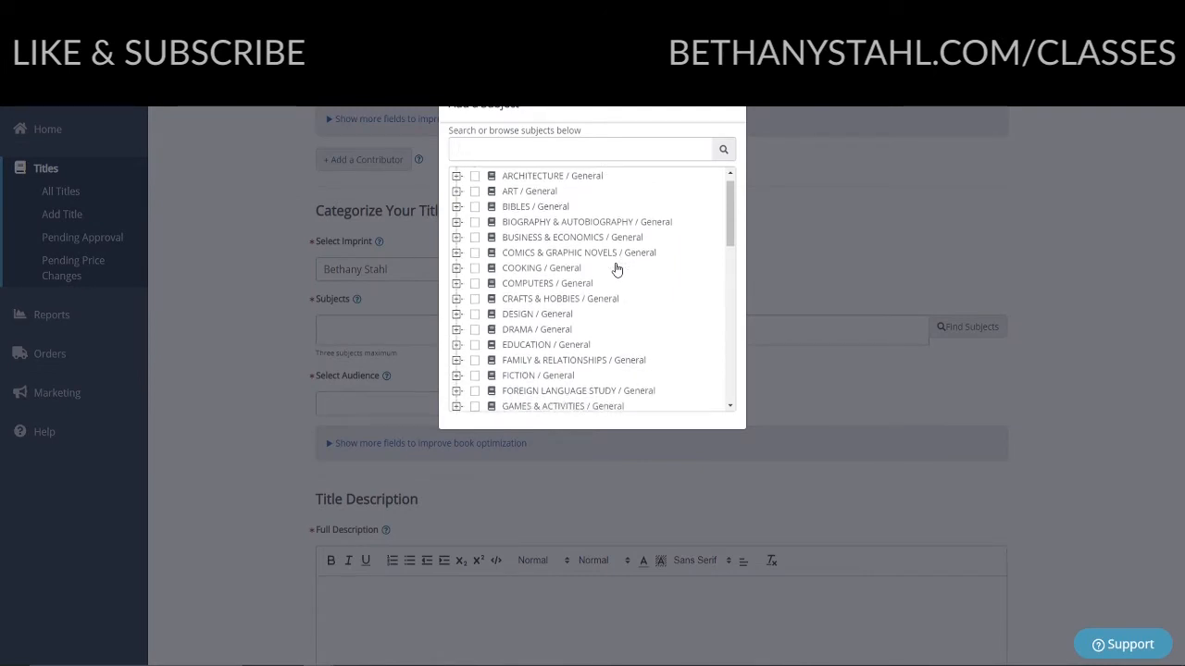
scroll(617, 268, down, 2)
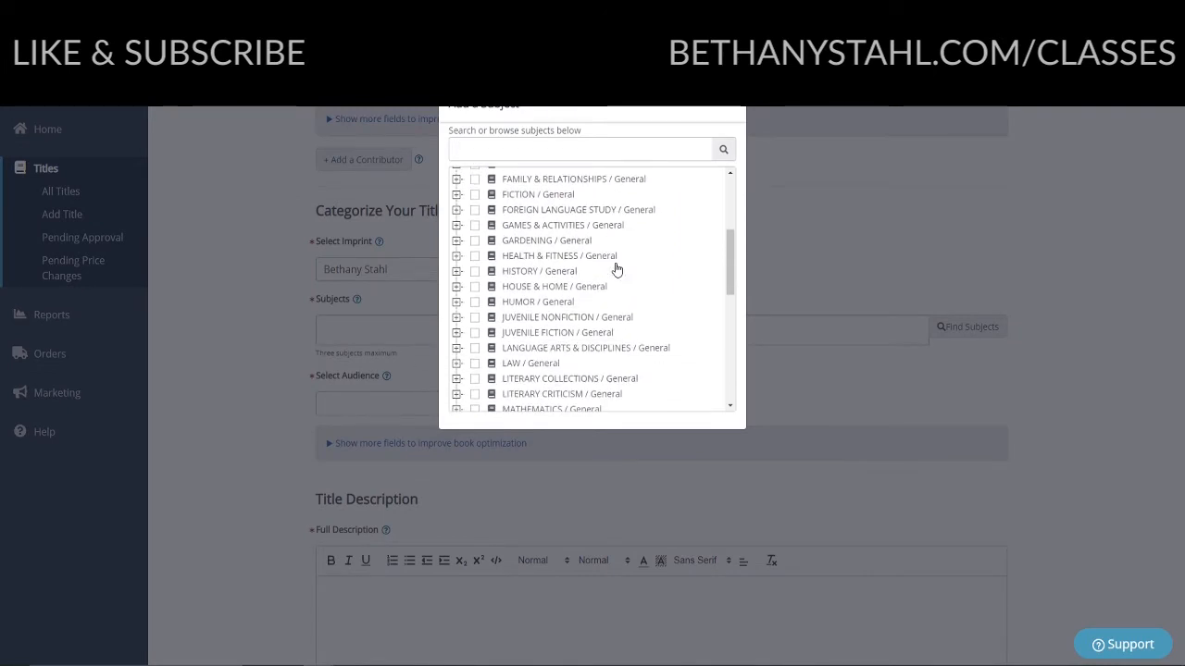
scroll(617, 268, up, 4)
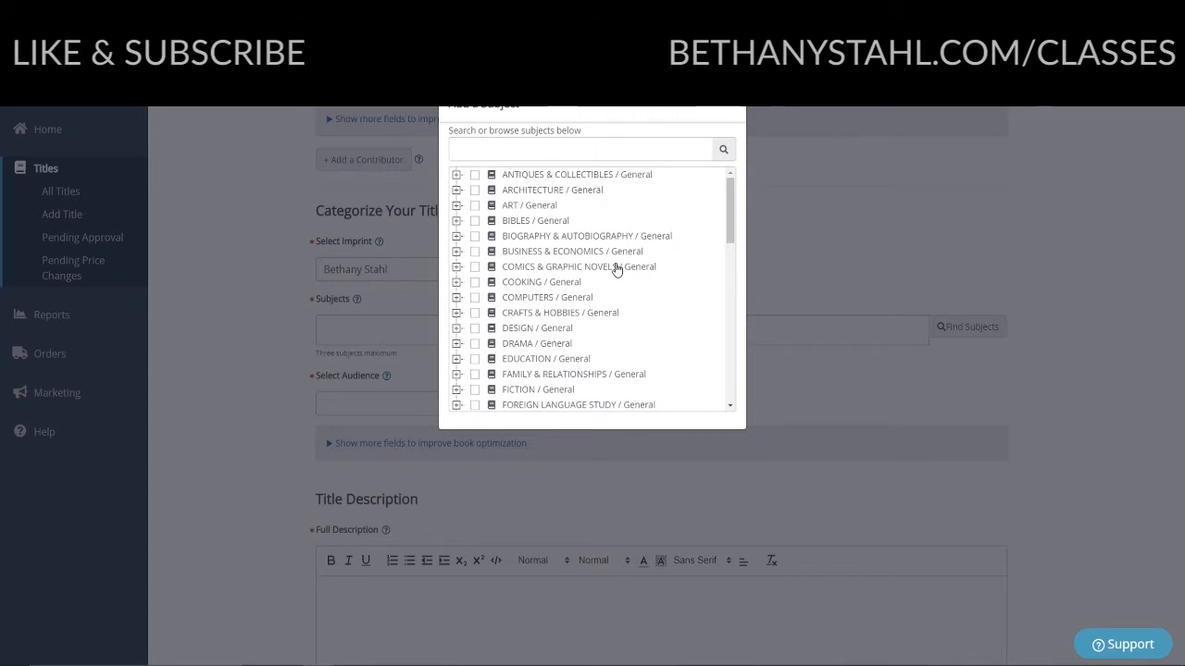
scroll(616, 269, down, 4)
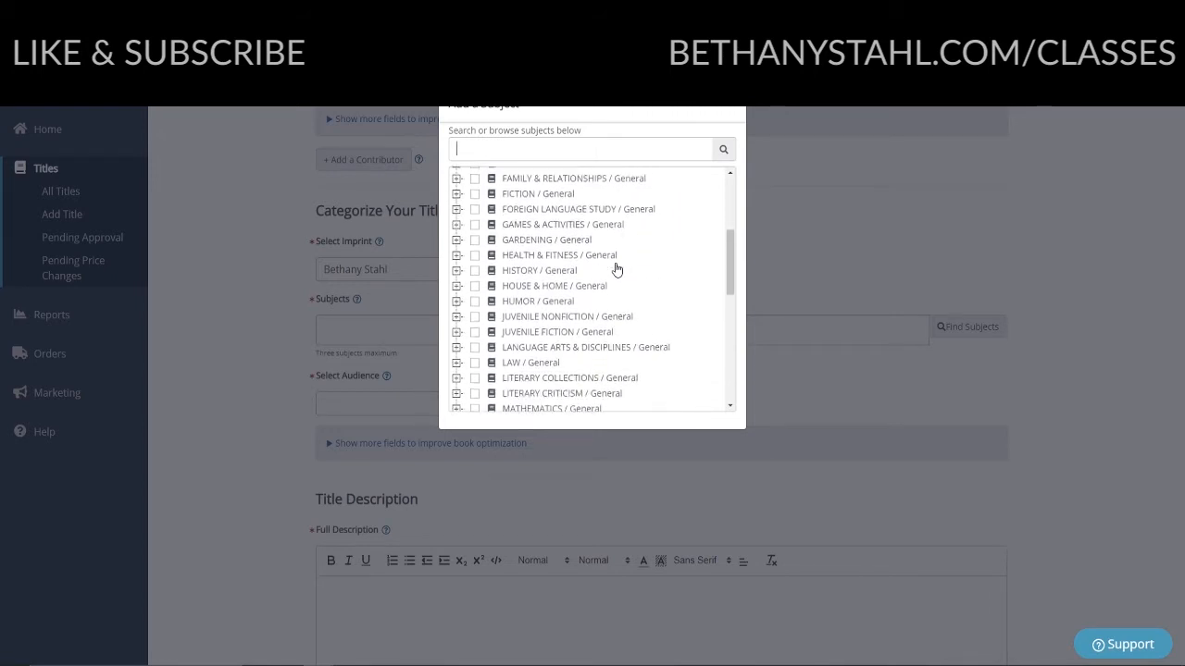
scroll(617, 269, down, 3)
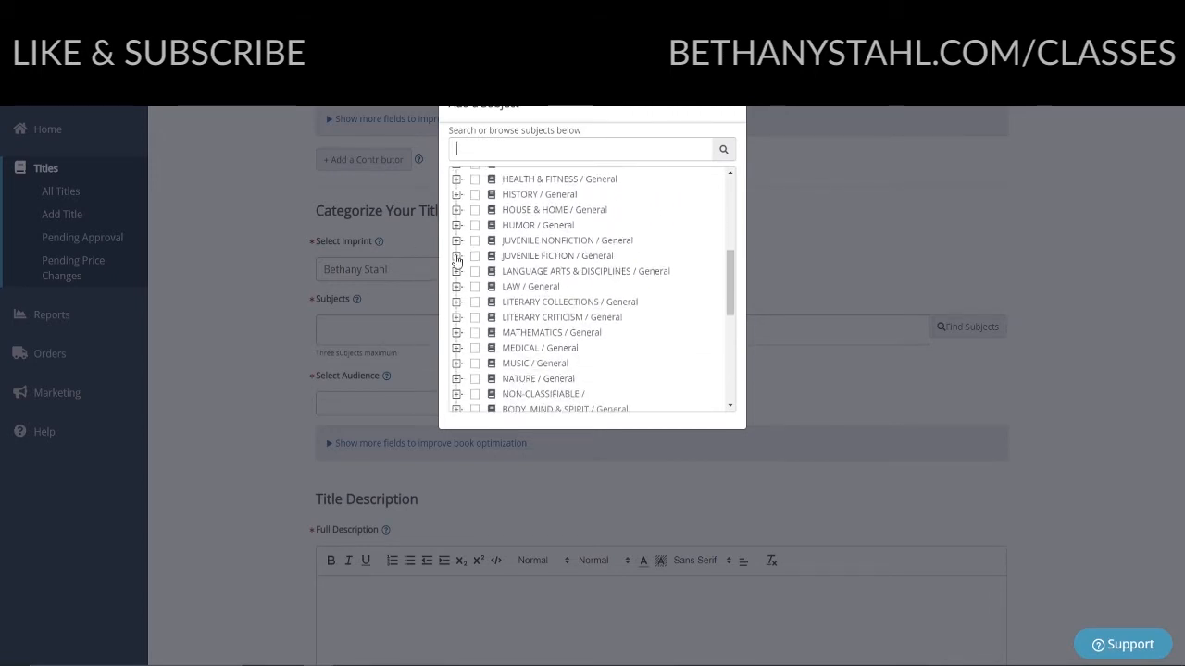
click(456, 257)
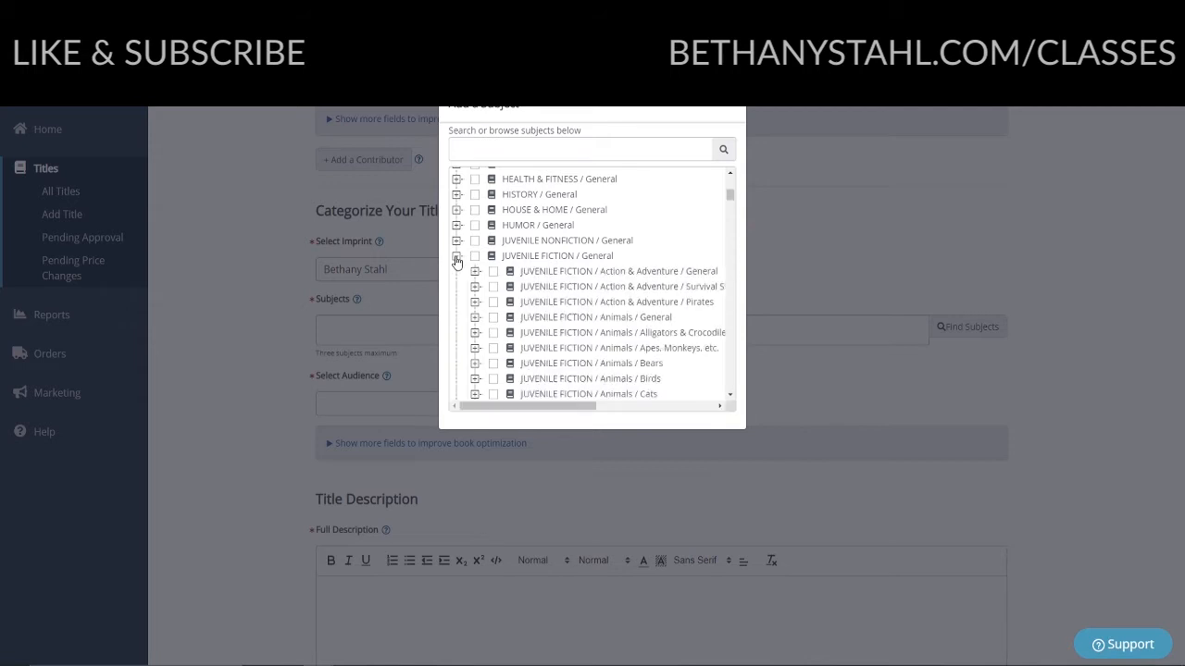
- Add JUVENILE FICTION / Science & Nature / Environment as the title's first subject
scroll(557, 304, down, 1)
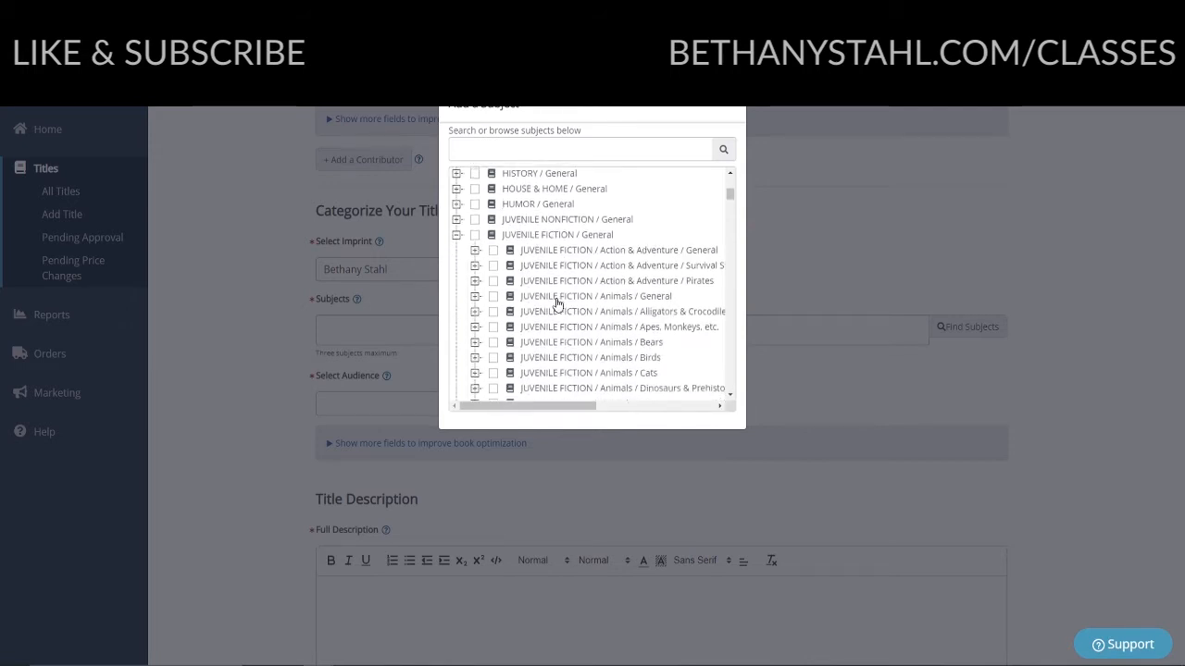
scroll(557, 303, down, 1)
scroll(558, 303, down, 3)
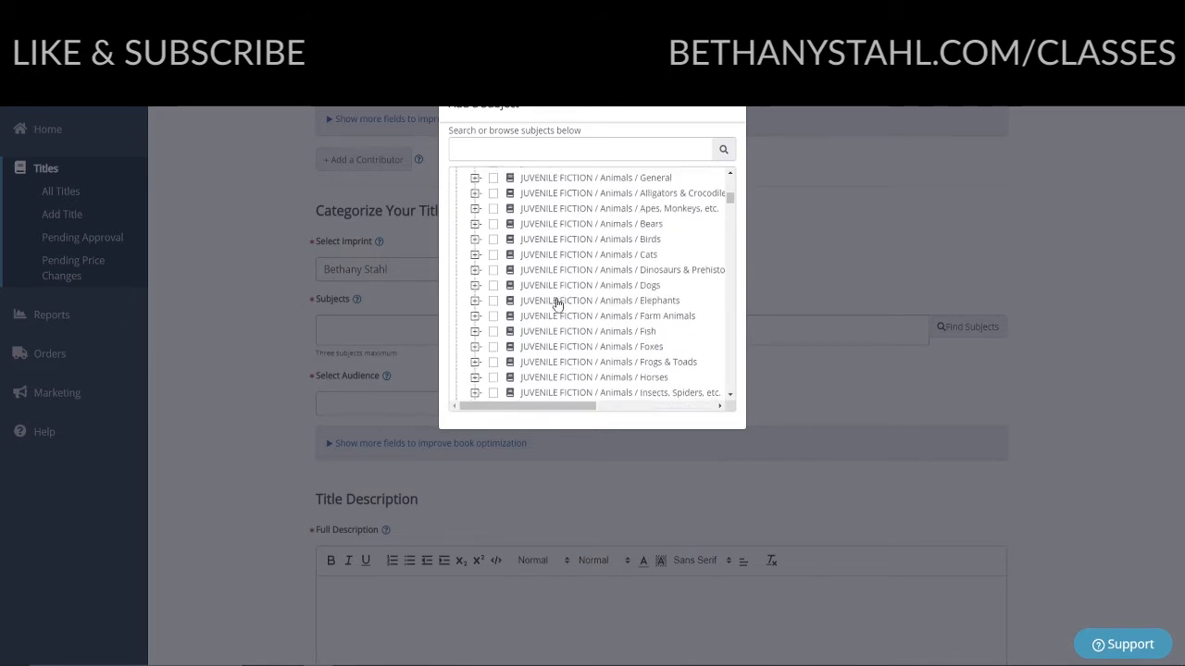
scroll(557, 304, down, 10)
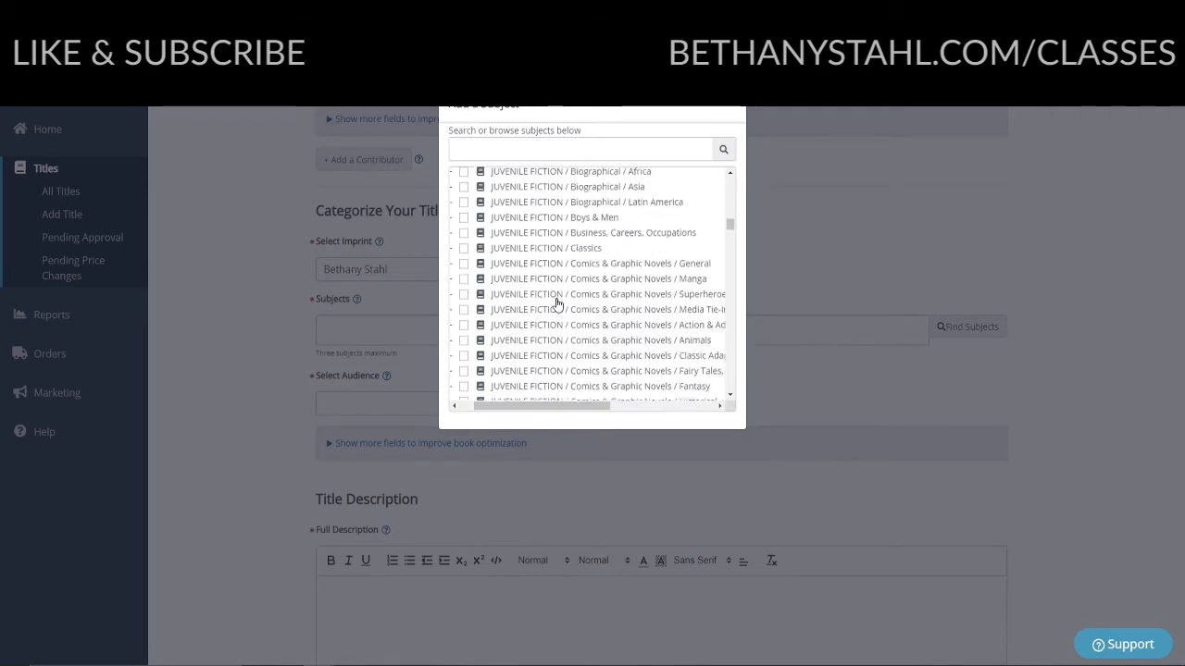
scroll(558, 304, down, 7)
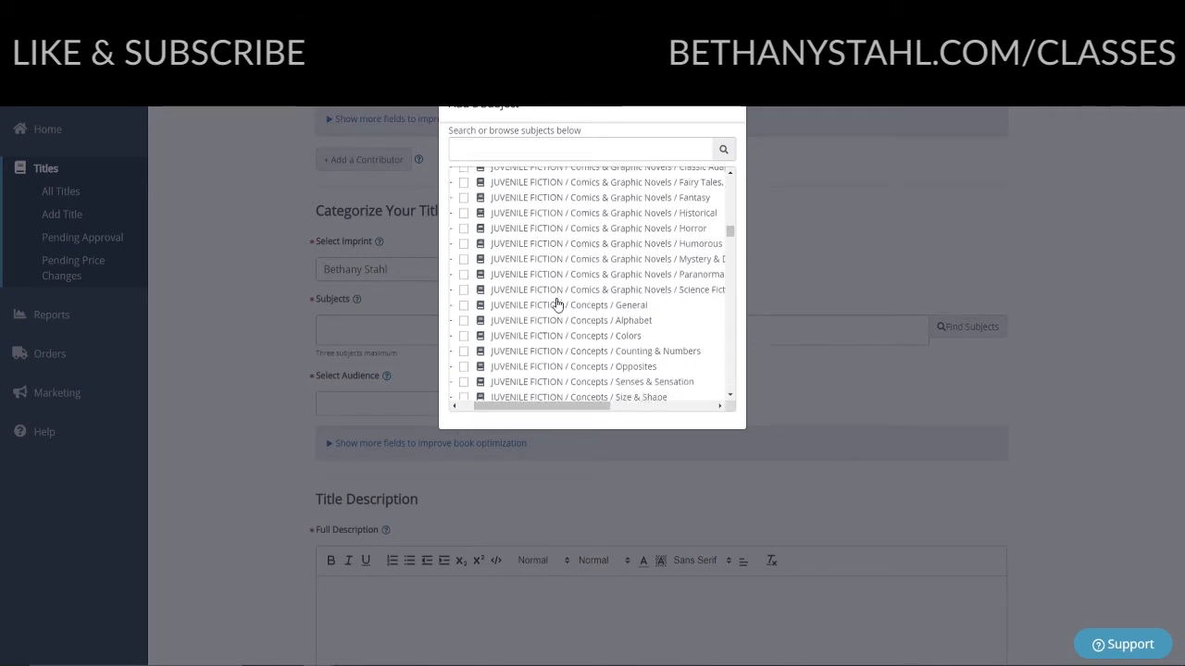
scroll(557, 303, down, 15)
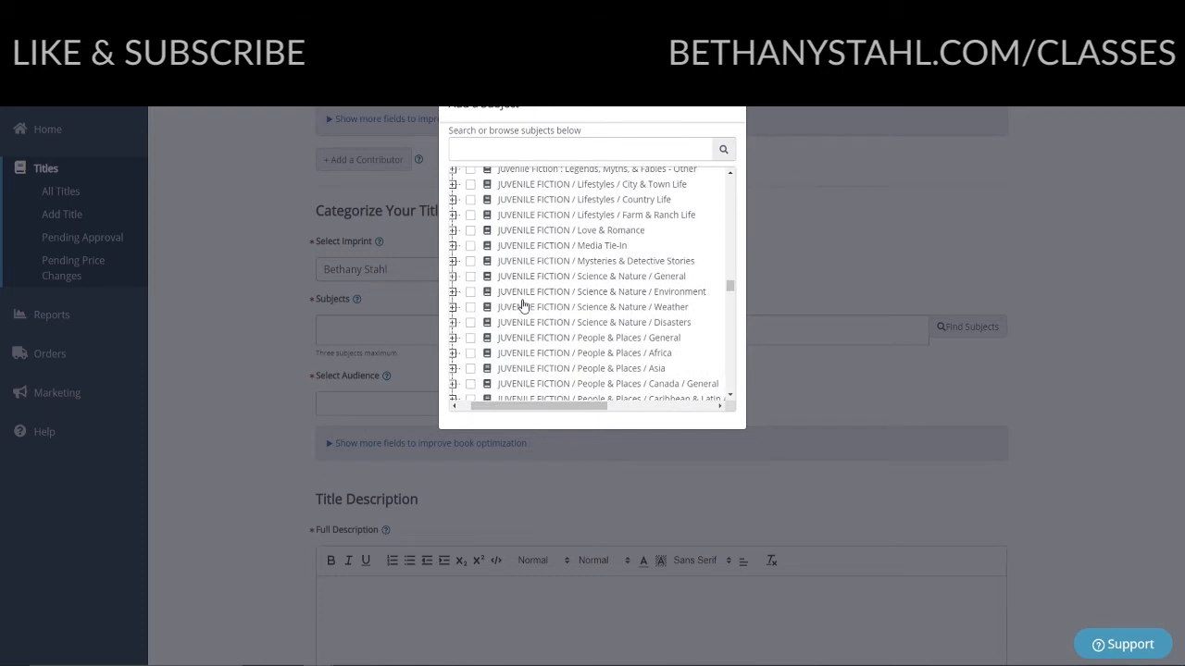
click(470, 292)
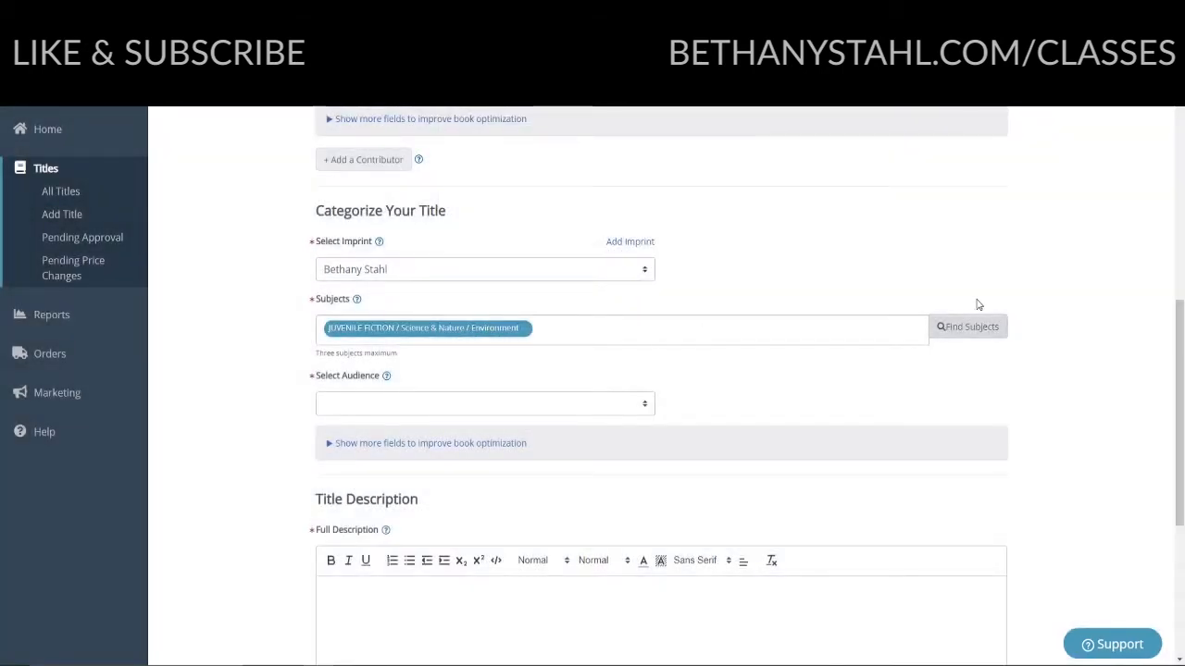
- Reopen the subject finder and browse the Juvenile Fiction subcategories for a second subject
click(959, 329)
scroll(580, 296, down, 1)
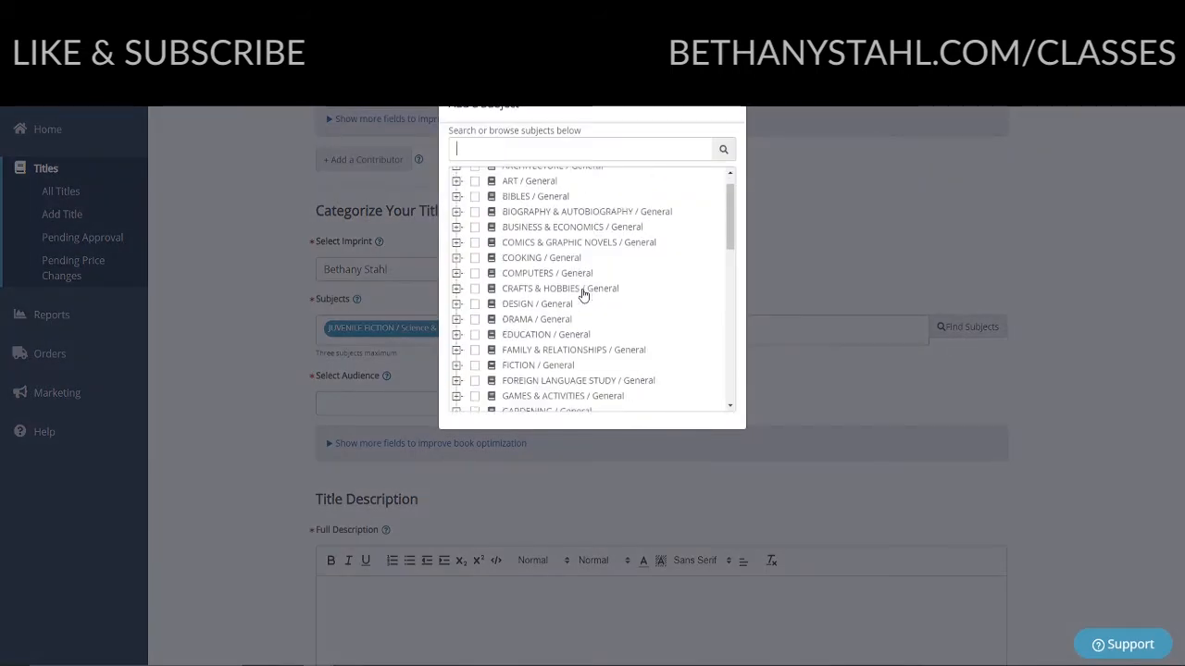
scroll(584, 295, up, 1)
scroll(583, 295, down, 10)
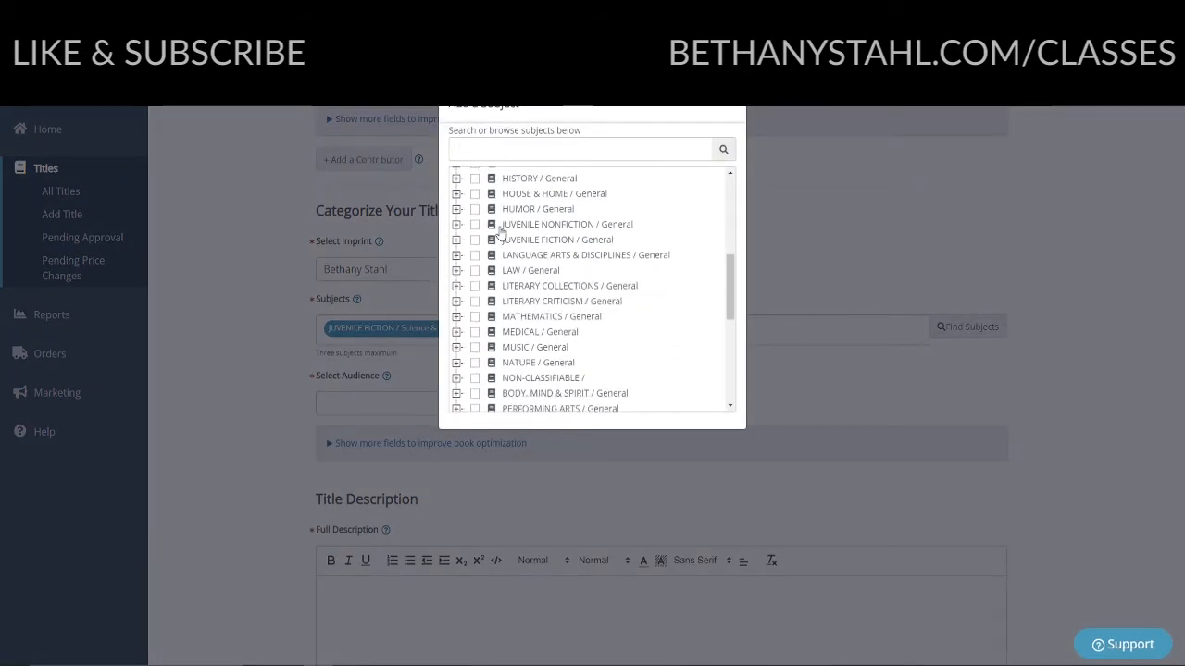
click(497, 234)
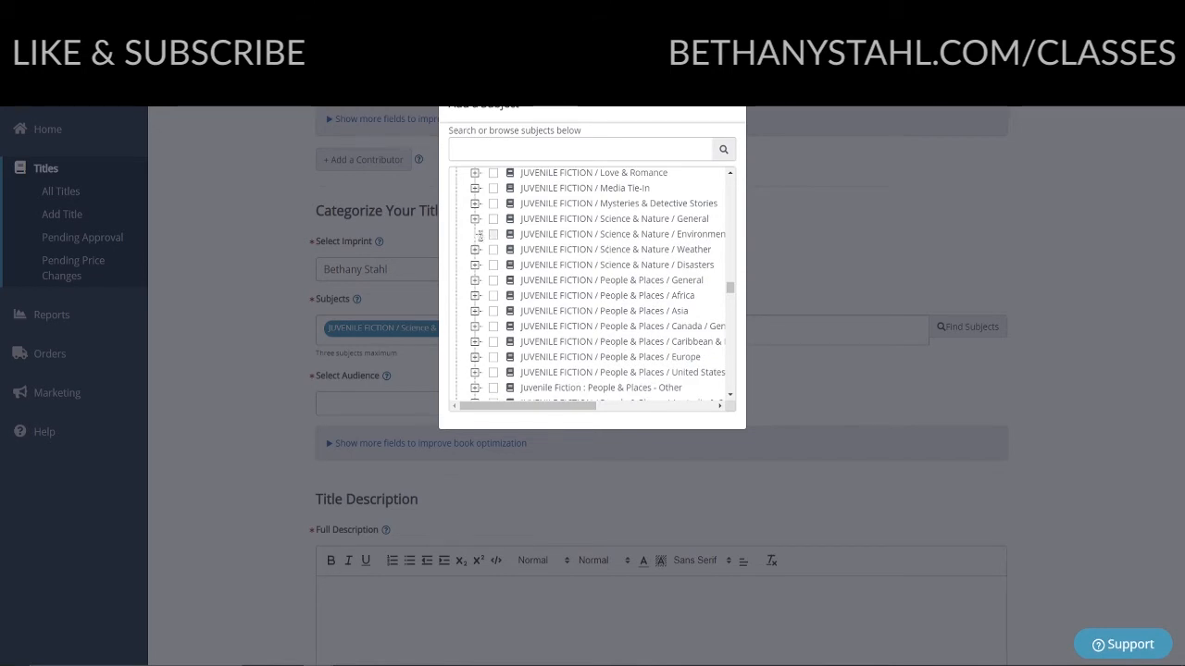
scroll(589, 300, down, 3)
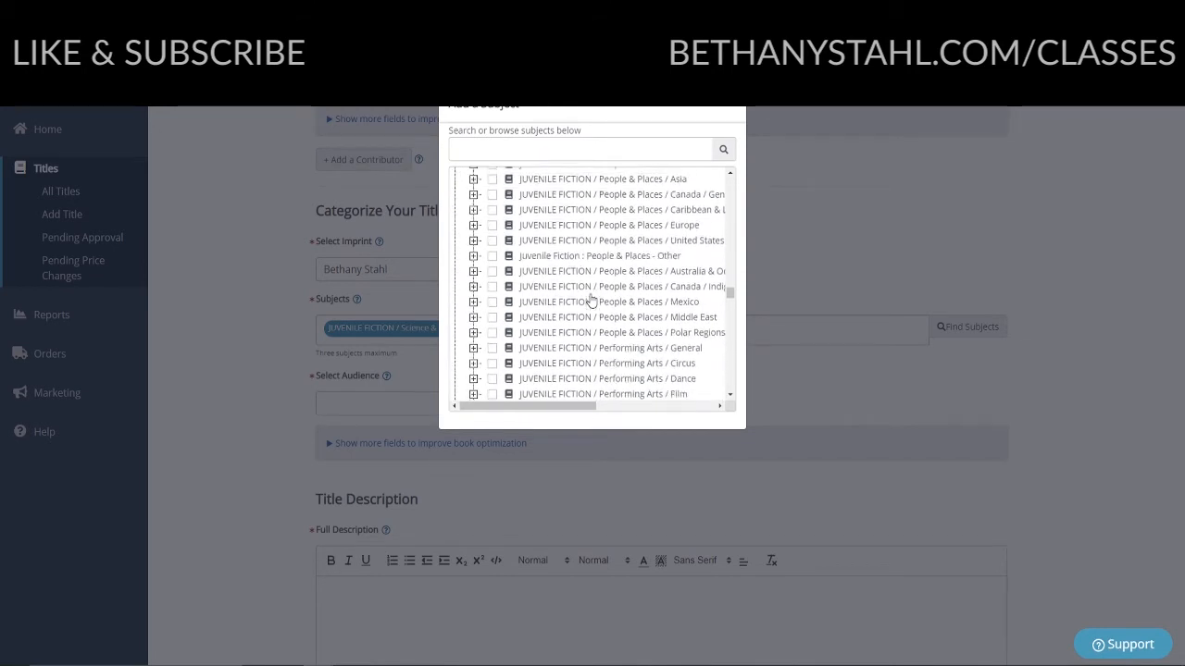
scroll(590, 299, down, 2)
scroll(591, 299, right, 1)
scroll(590, 299, down, 1)
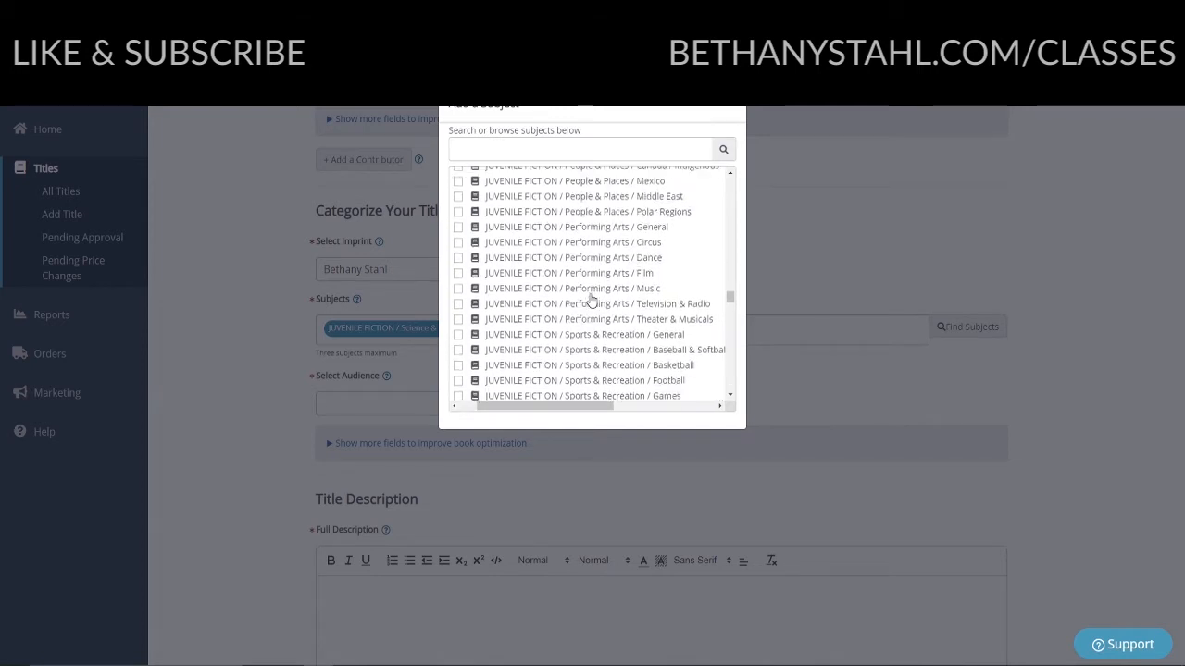
scroll(591, 299, down, 5)
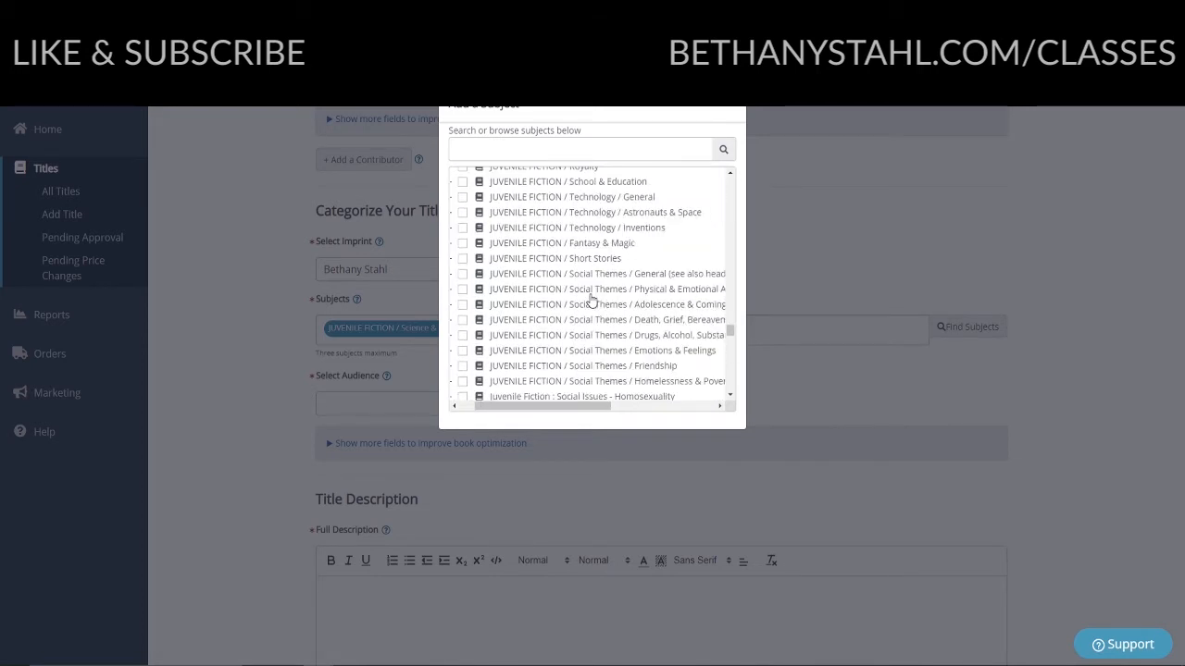
- Search the subject list for "compost"
click(556, 150)
text(compost)
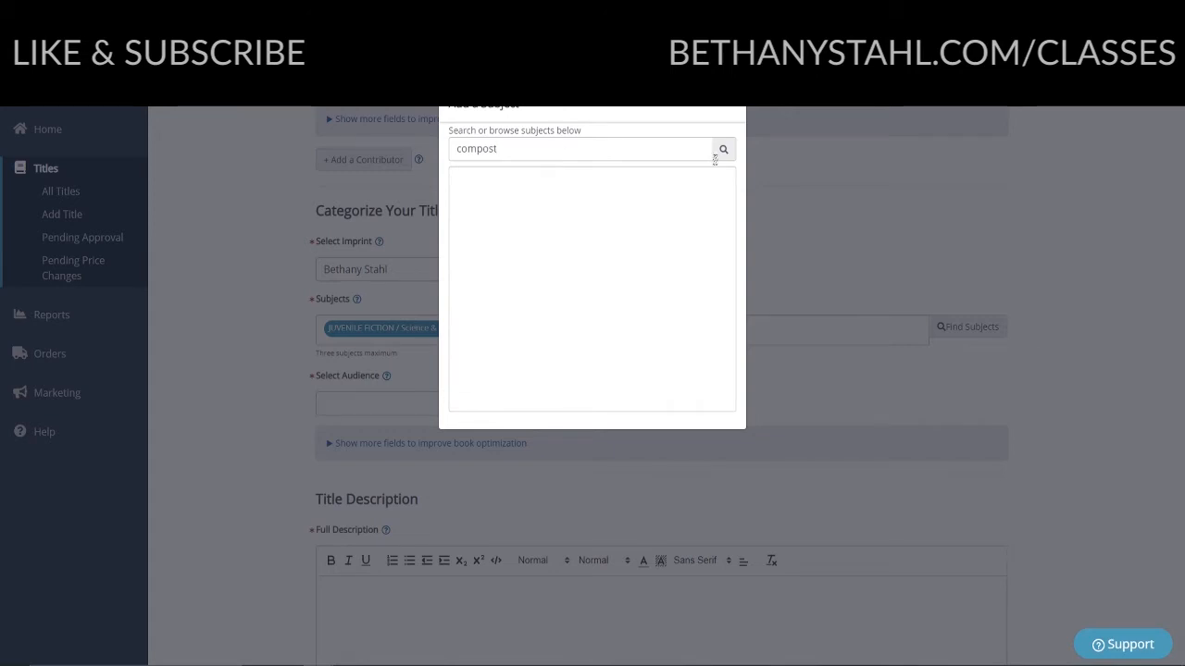
click(718, 156)
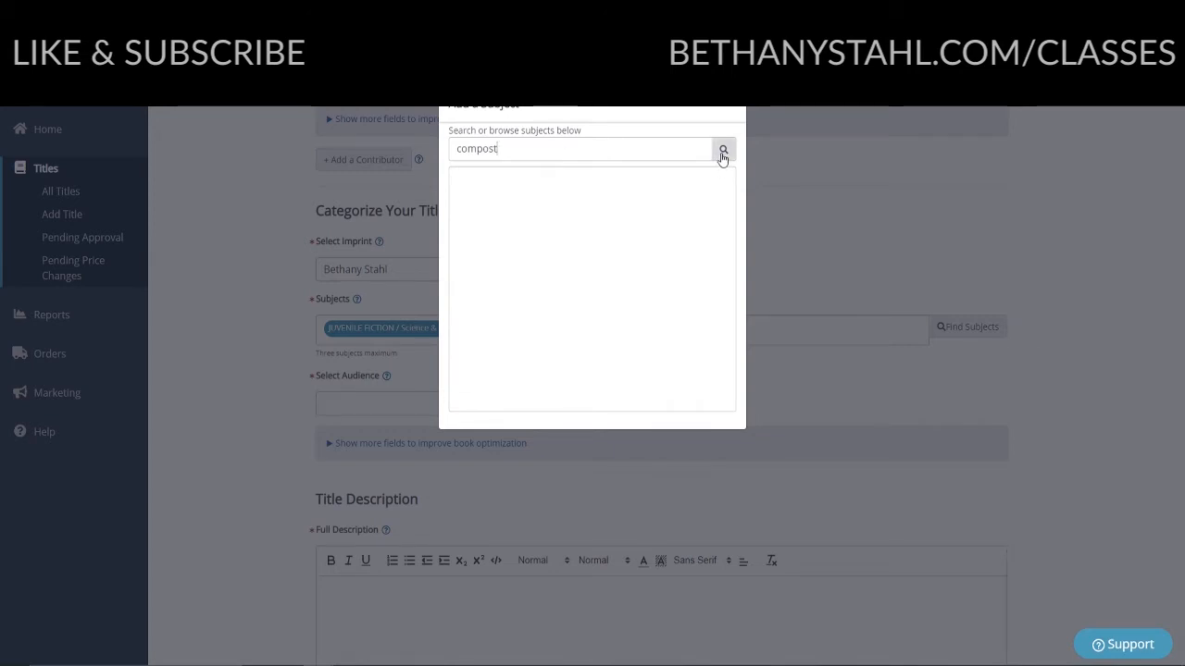
- Search the subjects for "recycling" and add JUVENILE FICTION / Recycling & Green Living as the second subject
double_click(611, 159)
key(BackSpace)
text(recycling)
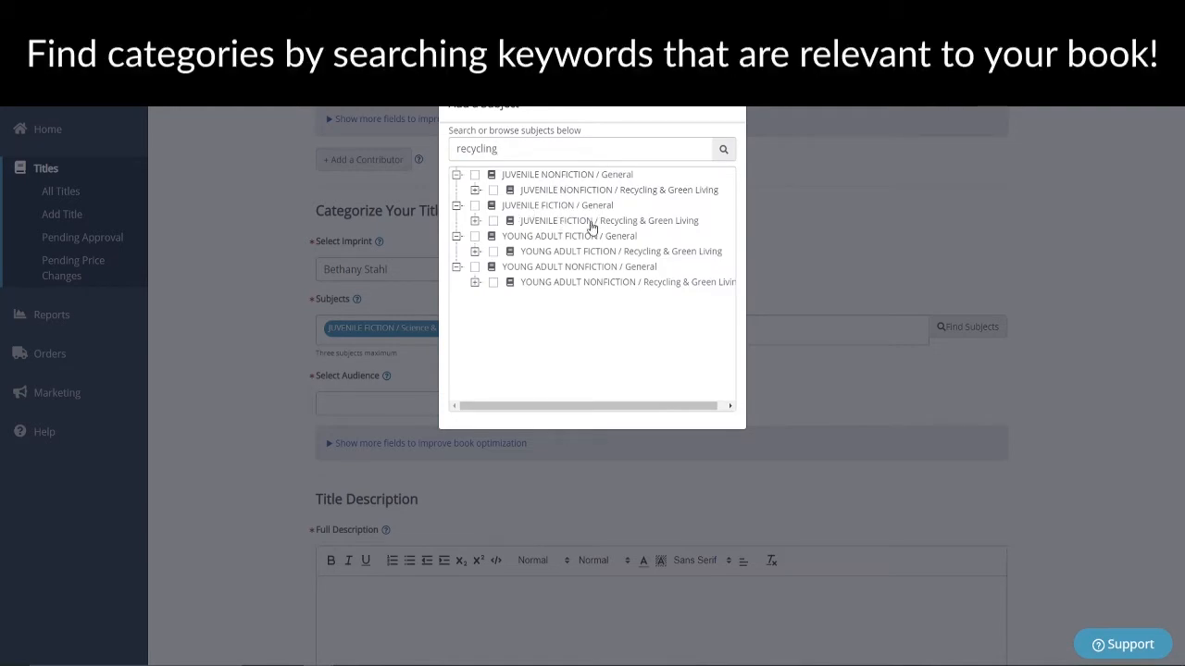
click(494, 221)
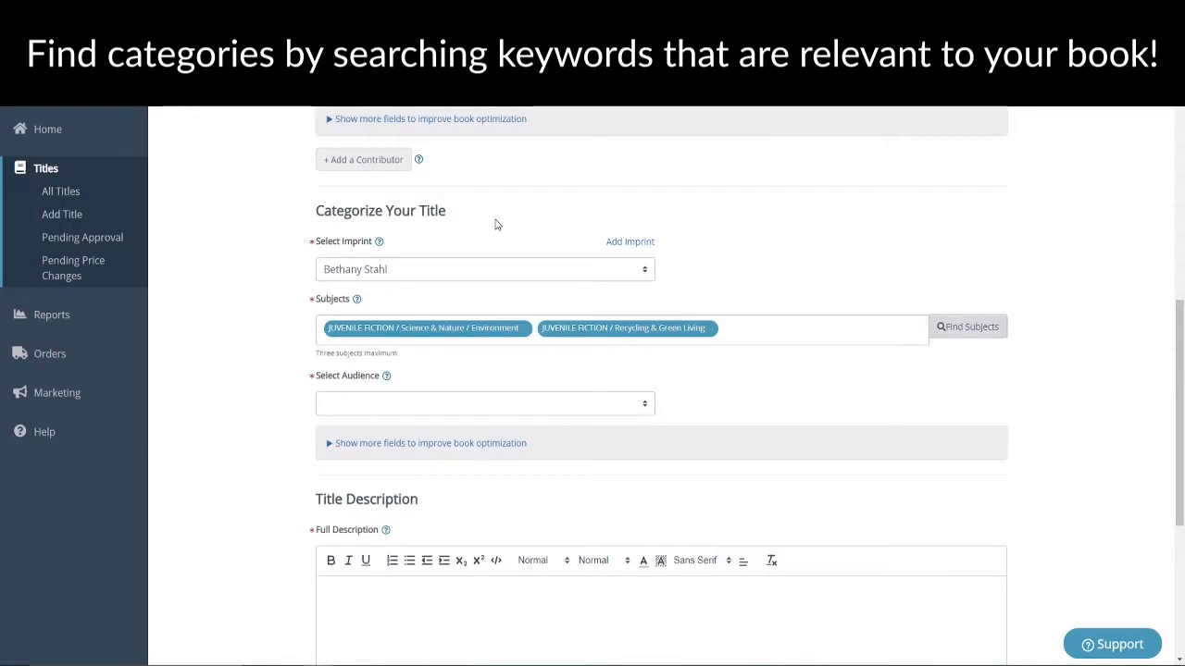
- Search the subjects for "earth" and add JUVENILE FICTION / Science & Nature / General as the third subject
click(949, 329)
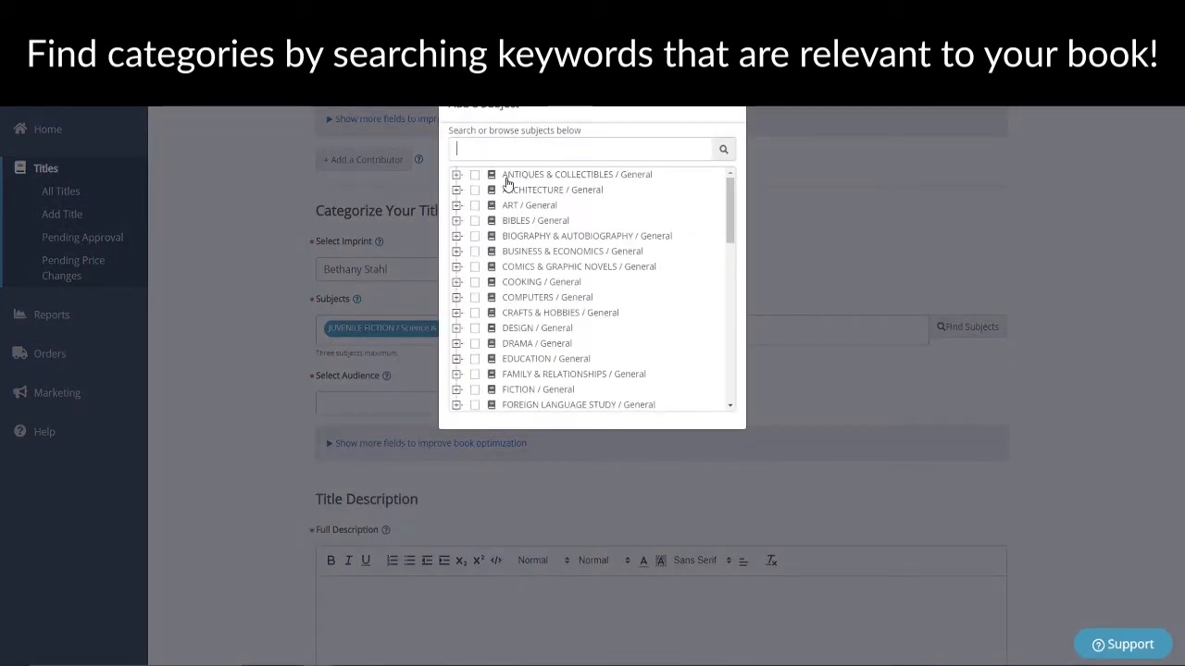
text(earth)
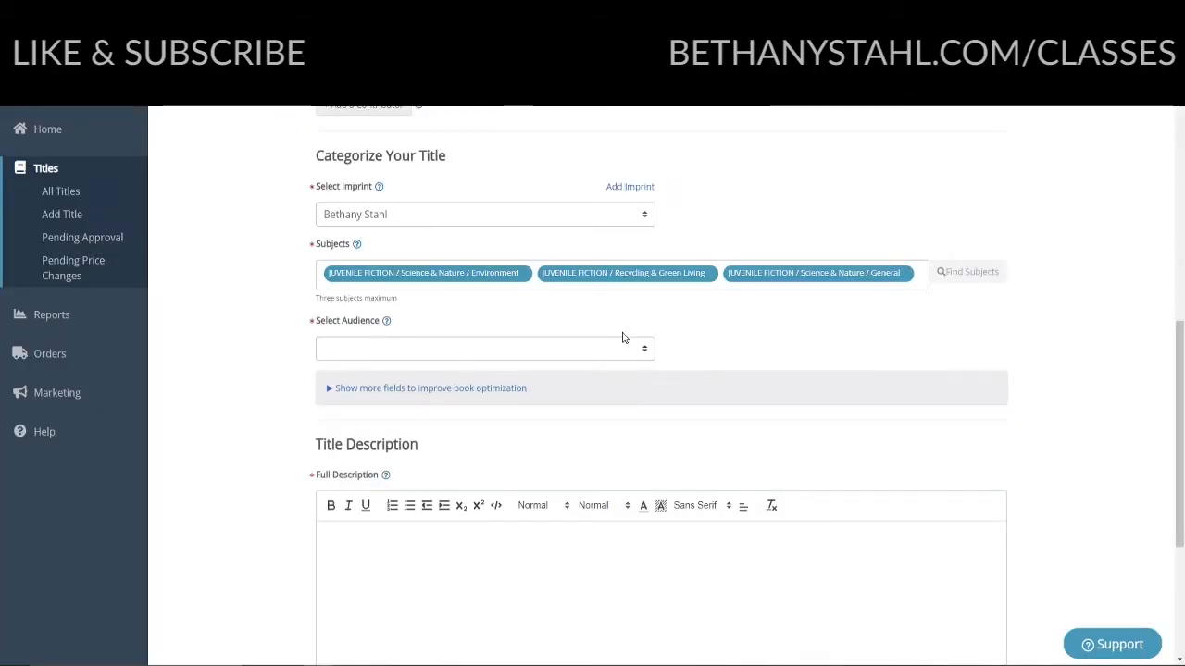
- Set the title's audience to Juvenile (Child 0-12)
scroll(626, 339, down, 3)
scroll(640, 235, up, 1)
click(621, 259)
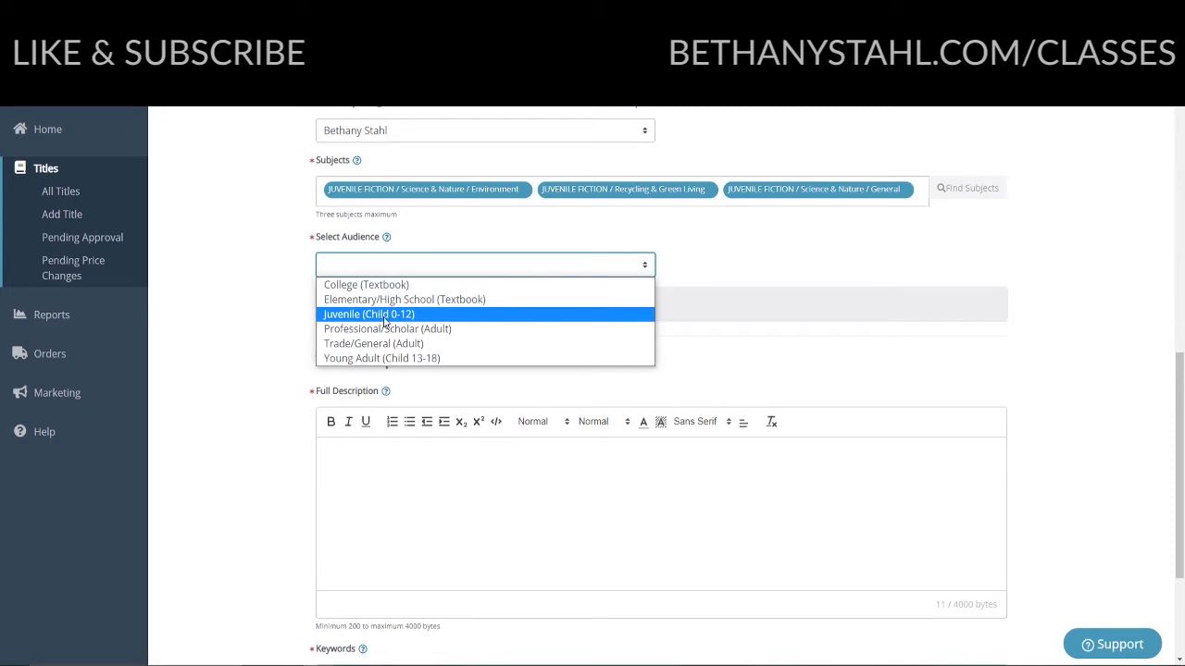
click(410, 318)
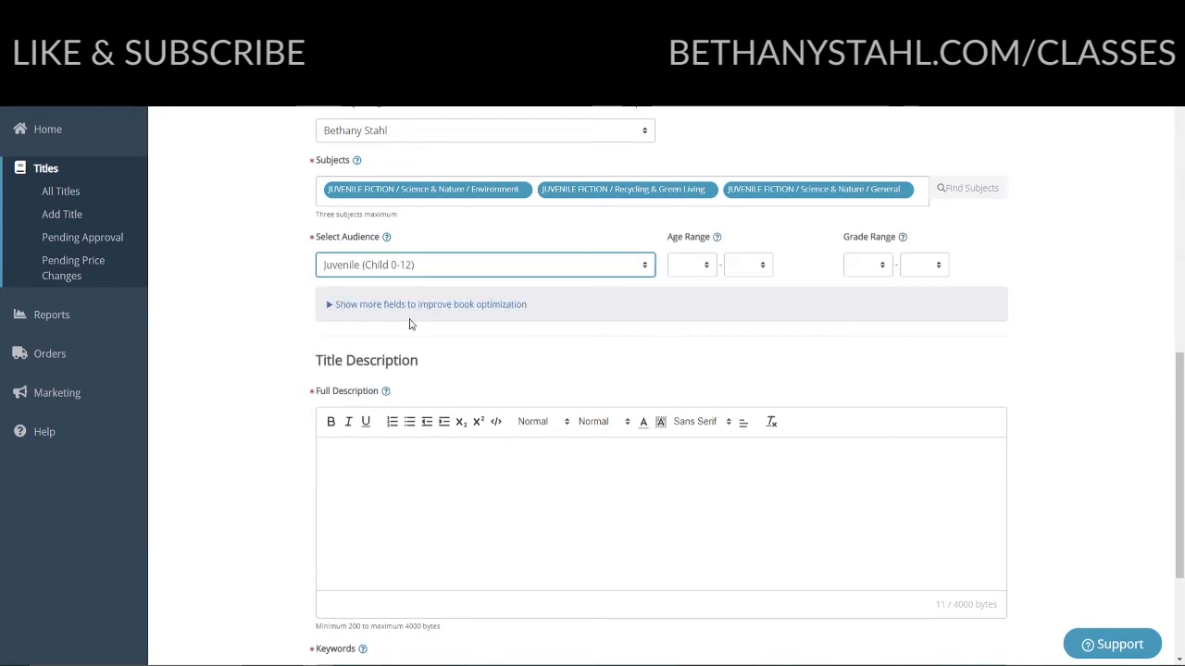
- Set the title's age range to 3 through 8
click(705, 265)
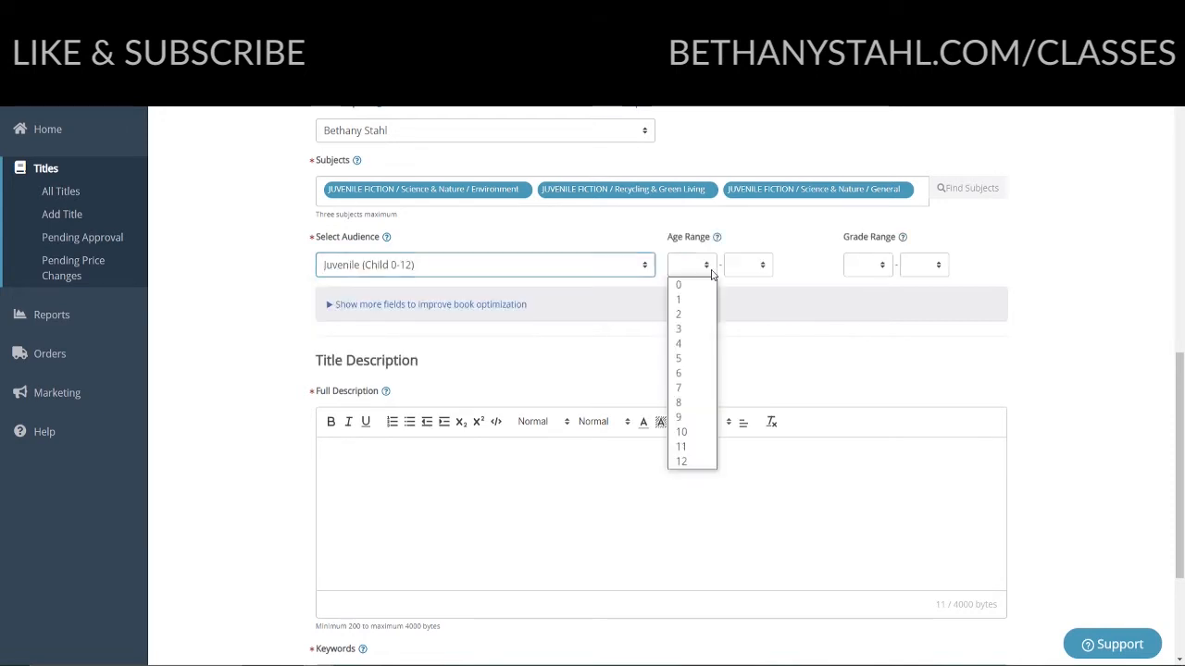
click(695, 332)
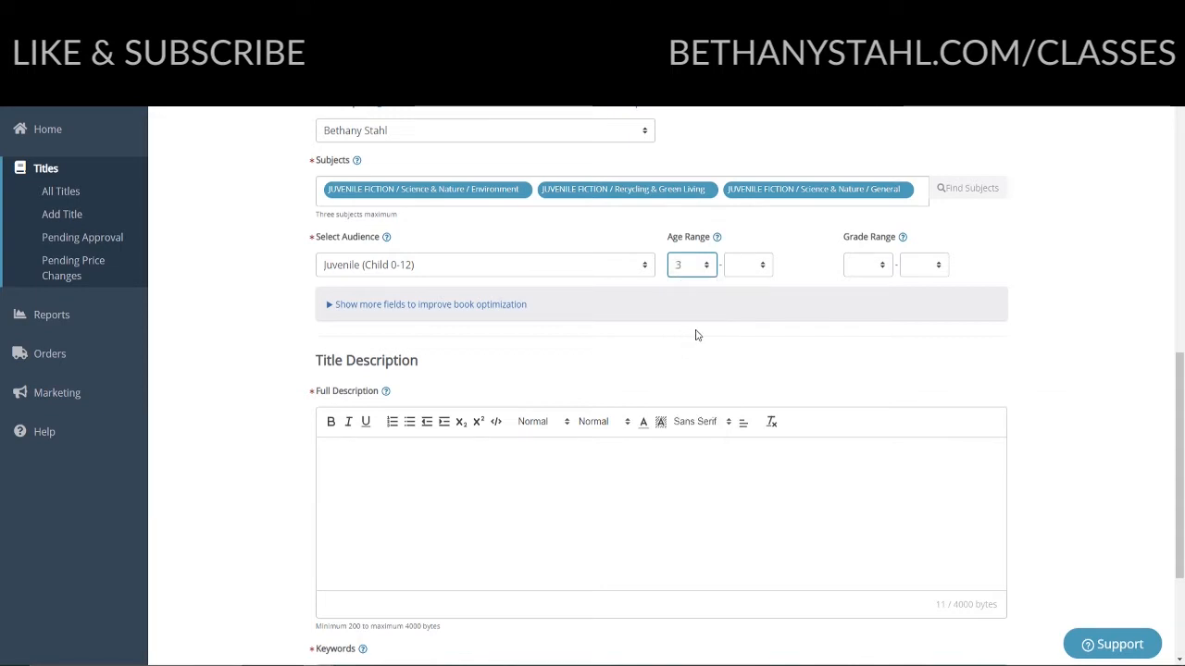
click(756, 263)
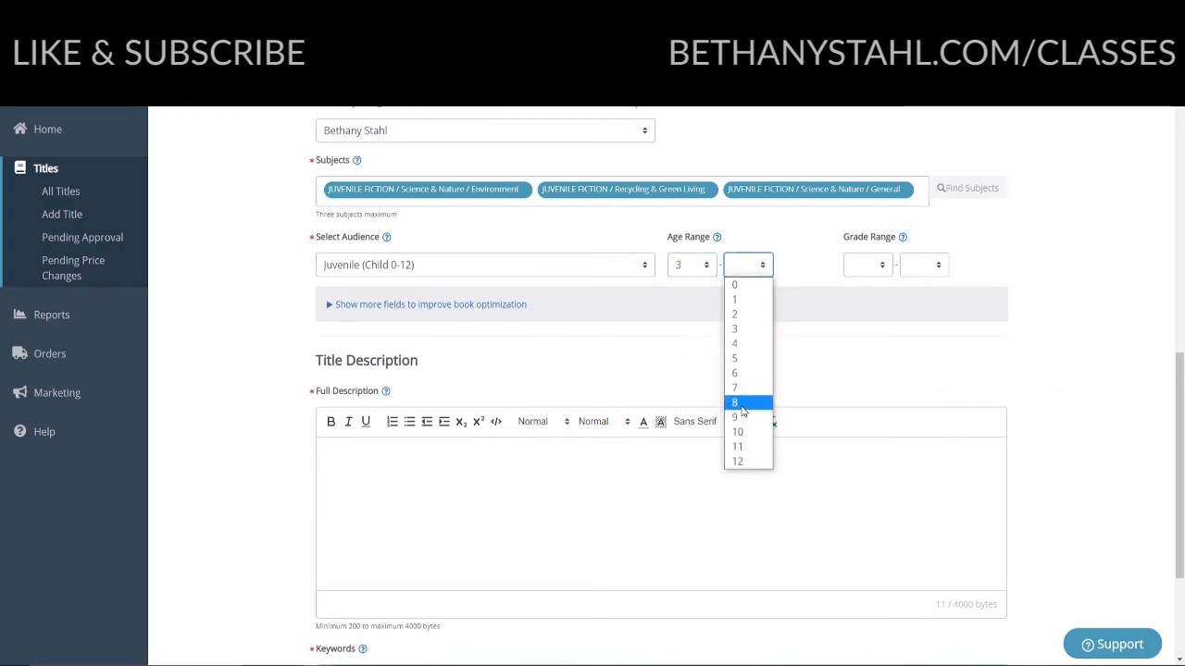
click(741, 405)
- Set the title's grade range from K to 4
click(874, 266)
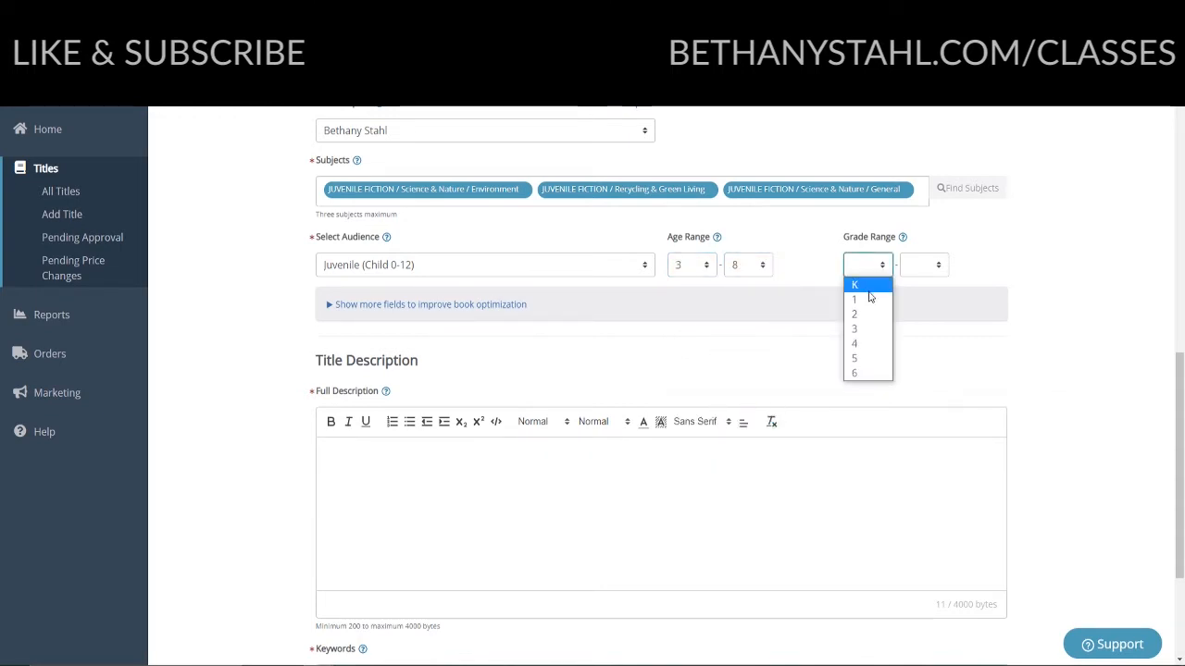
click(866, 285)
click(921, 265)
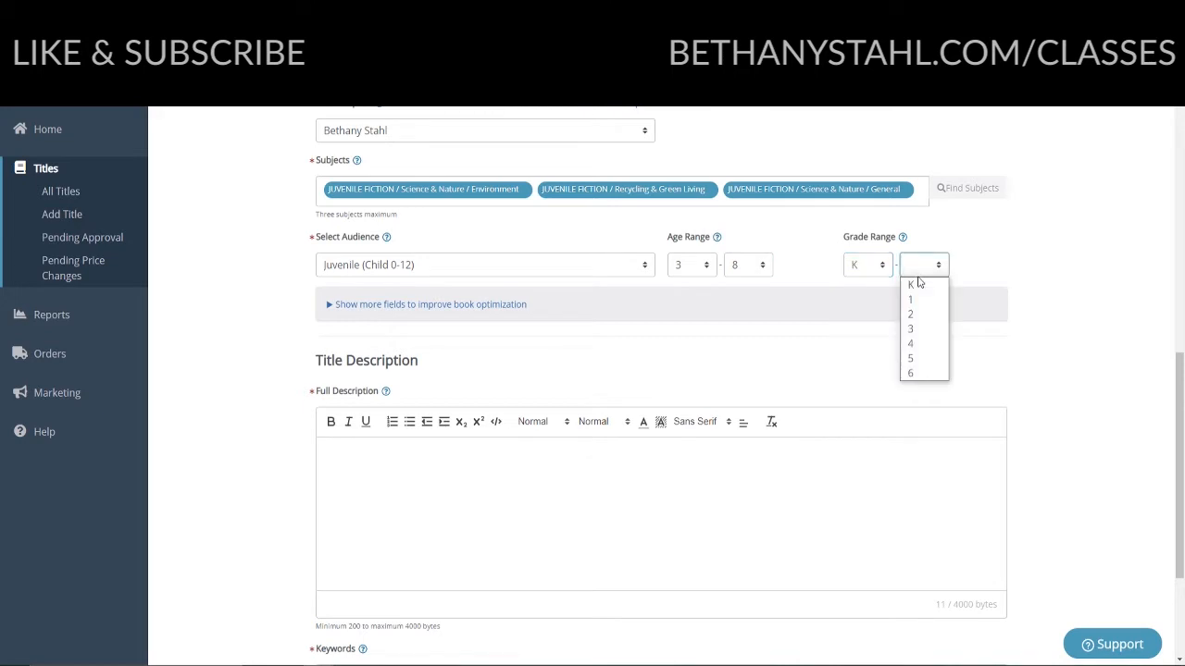
click(912, 330)
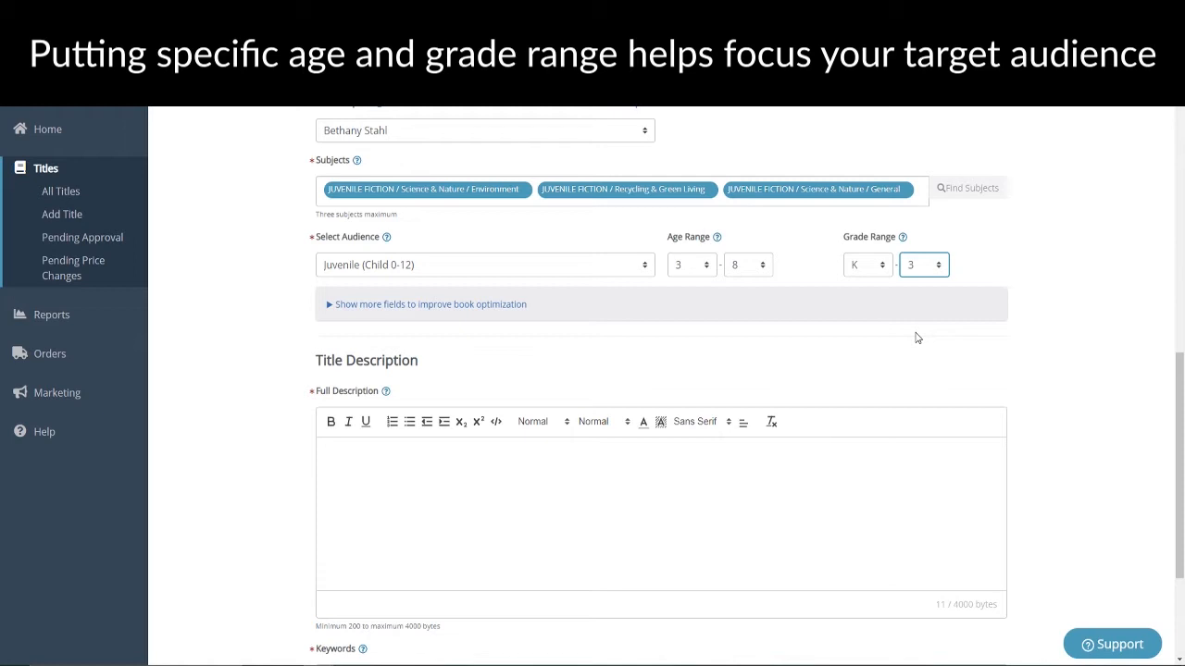
click(918, 265)
click(918, 342)
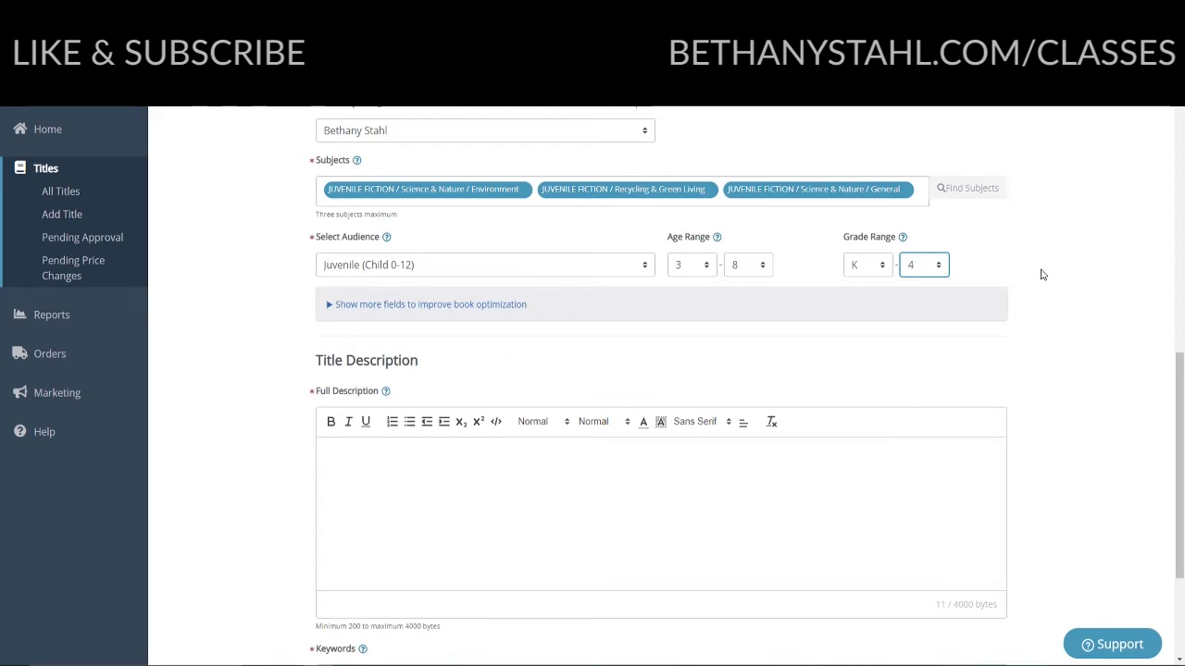
- Switch to Amazon, search for "save the scraps" and open the product page of Save the Scraps (Save the Earth)
scroll(1044, 275, down, 4)
click(833, 263)
scroll(833, 263, up, 2)
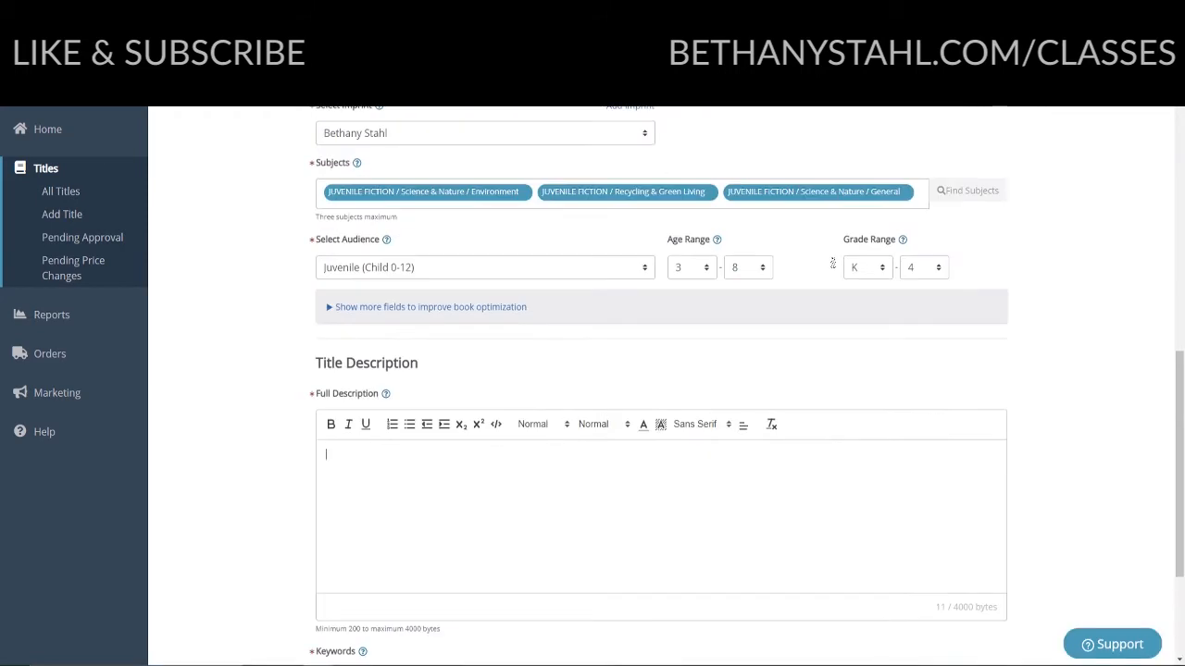
scroll(833, 261, down, 1)
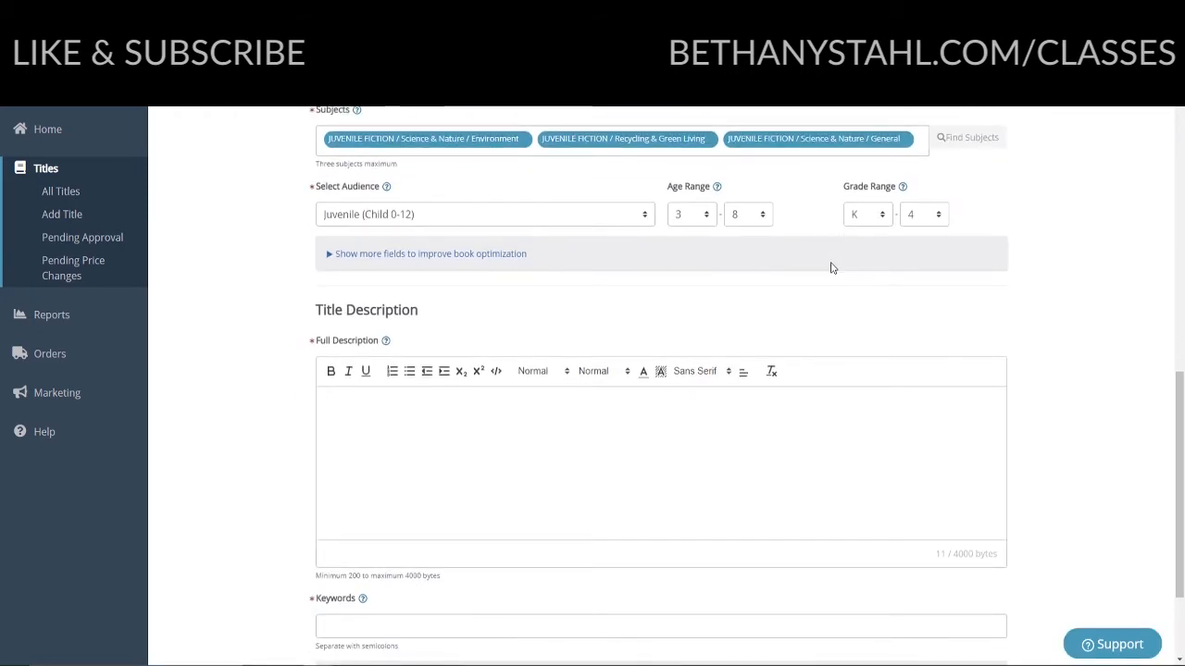
scroll(717, 453, down, 1)
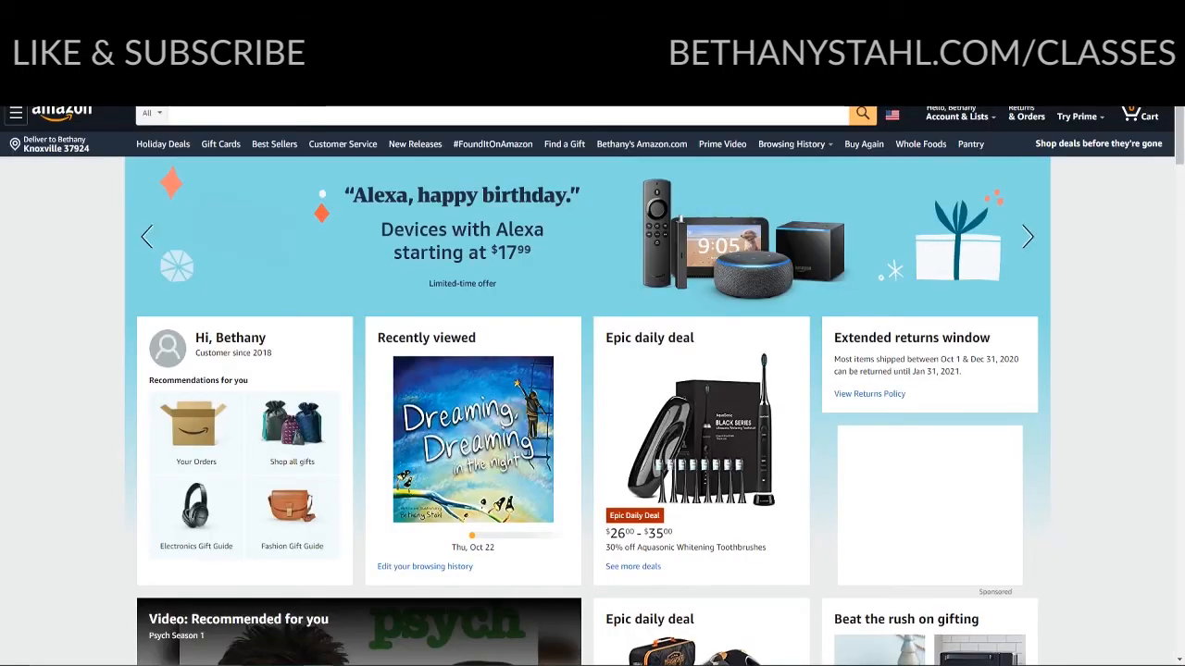
click(245, 113)
text(save the scraps)
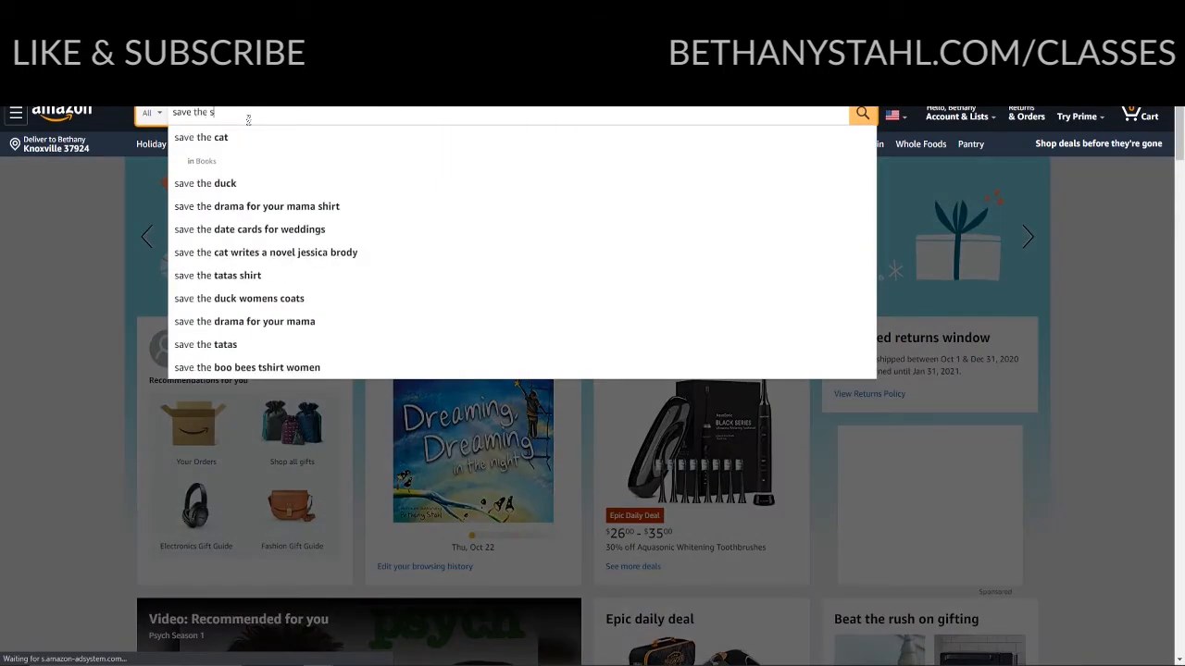
key(Return)
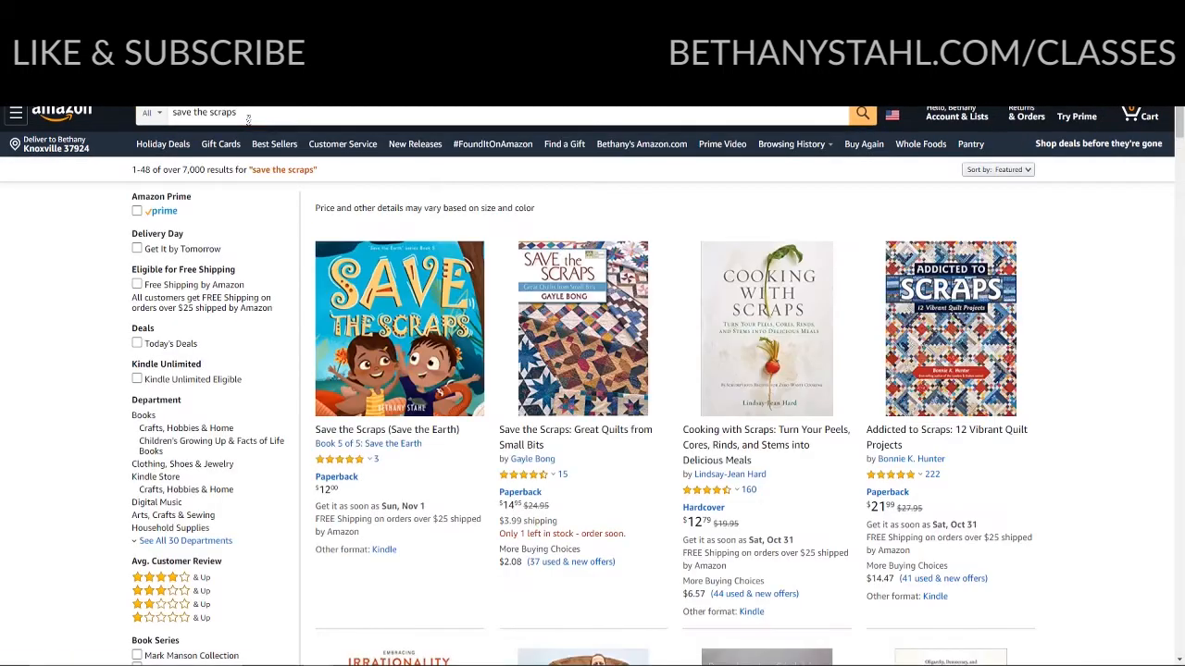
click(446, 341)
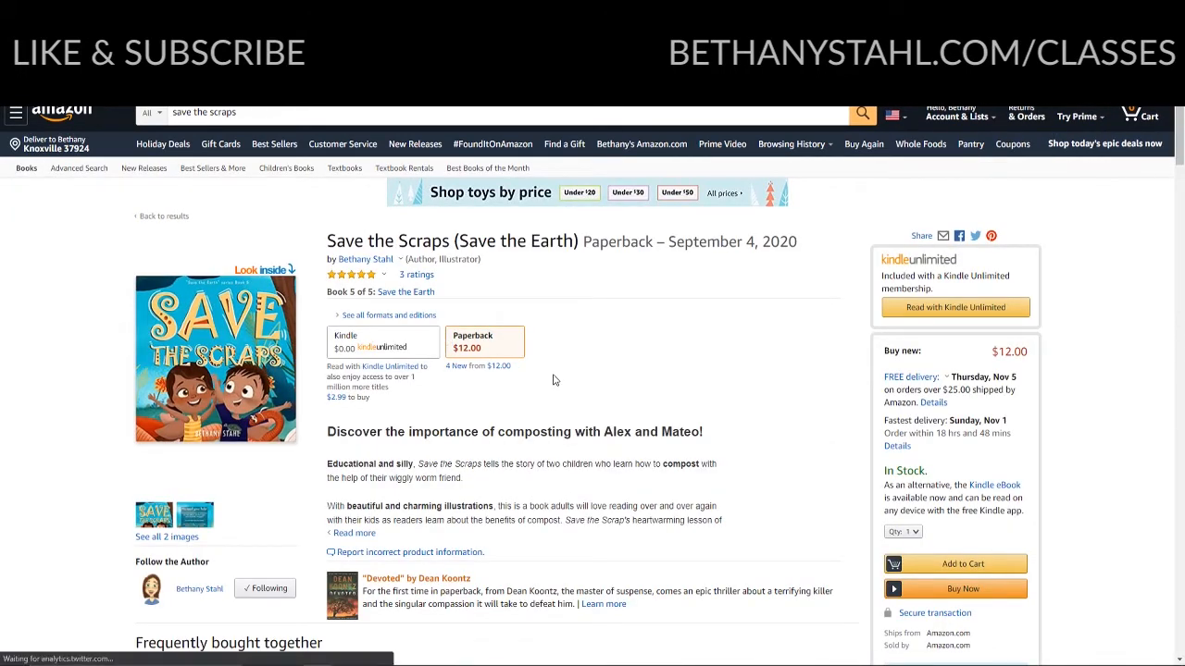
- Expand the book's Amazon description and copy it from the "Discover the importance of composting" heading through the ages line
scroll(554, 379, down, 2)
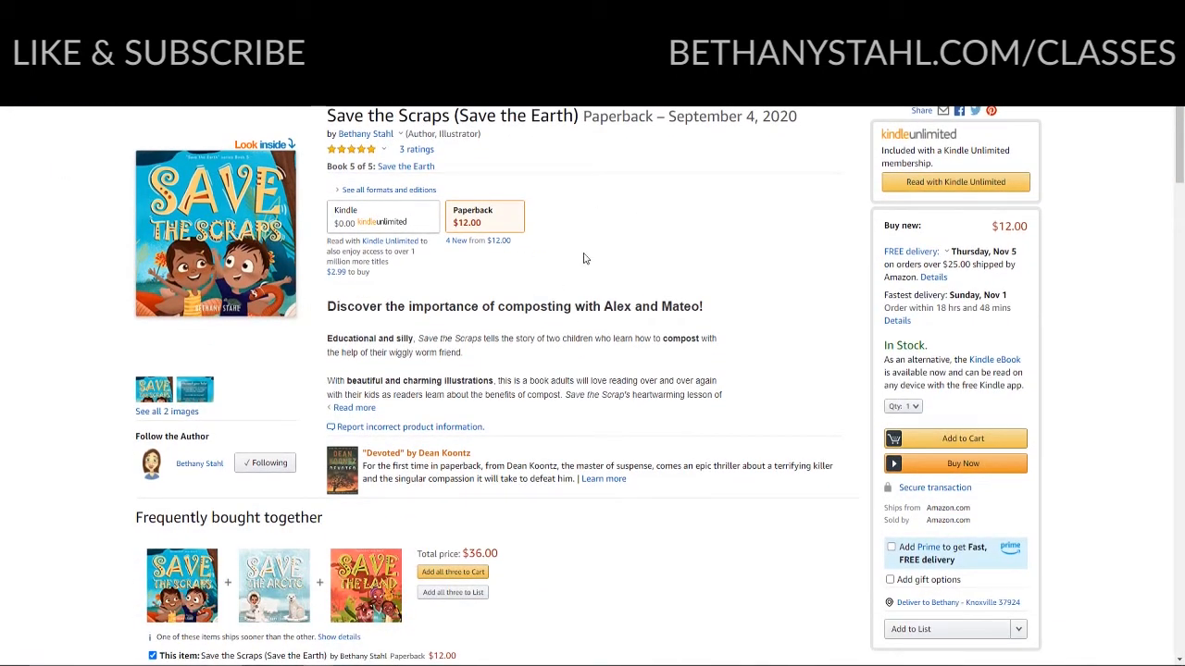
scroll(584, 259, up, 1)
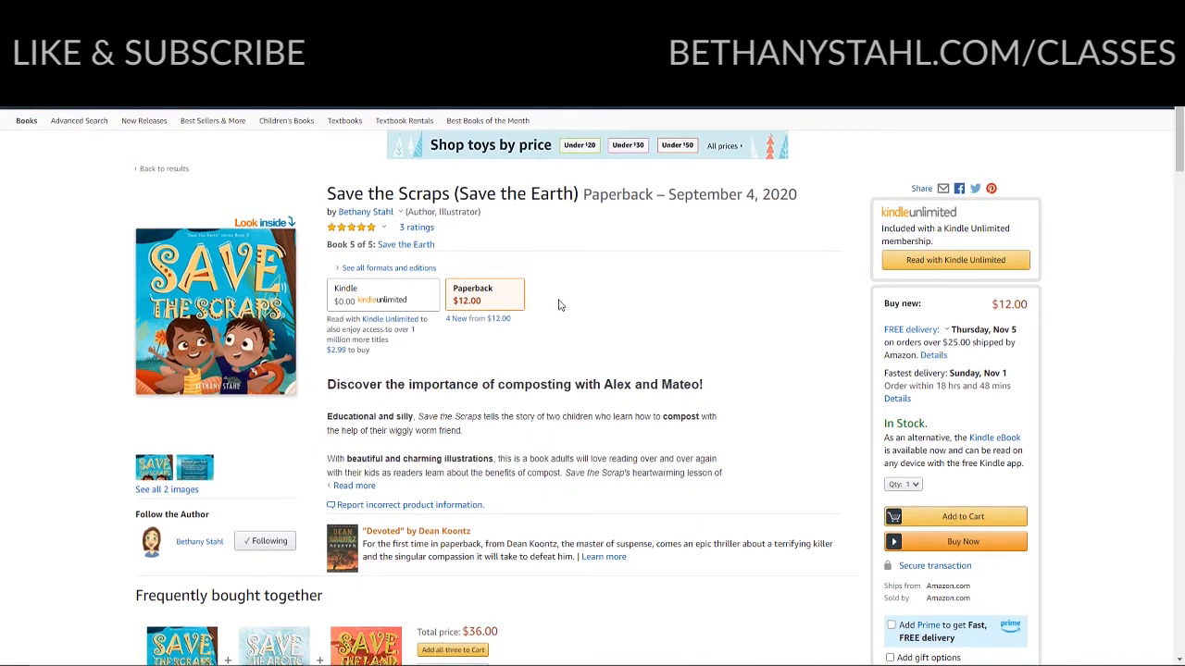
scroll(498, 409, down, 1)
click(367, 400)
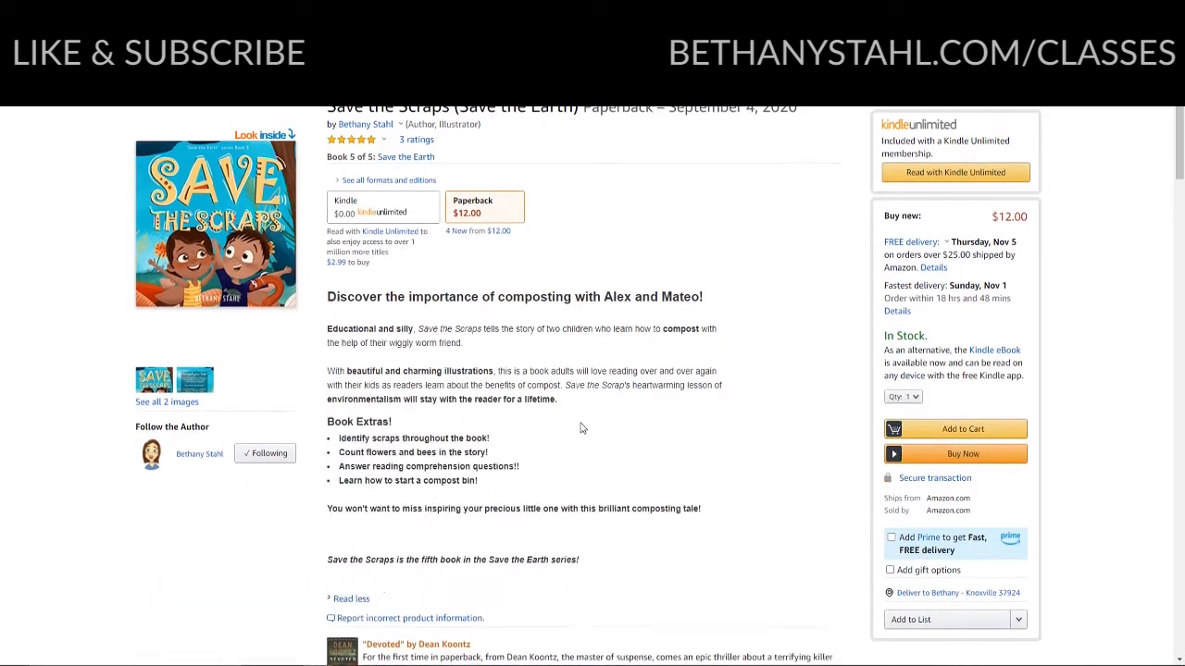
scroll(555, 444, down, 2)
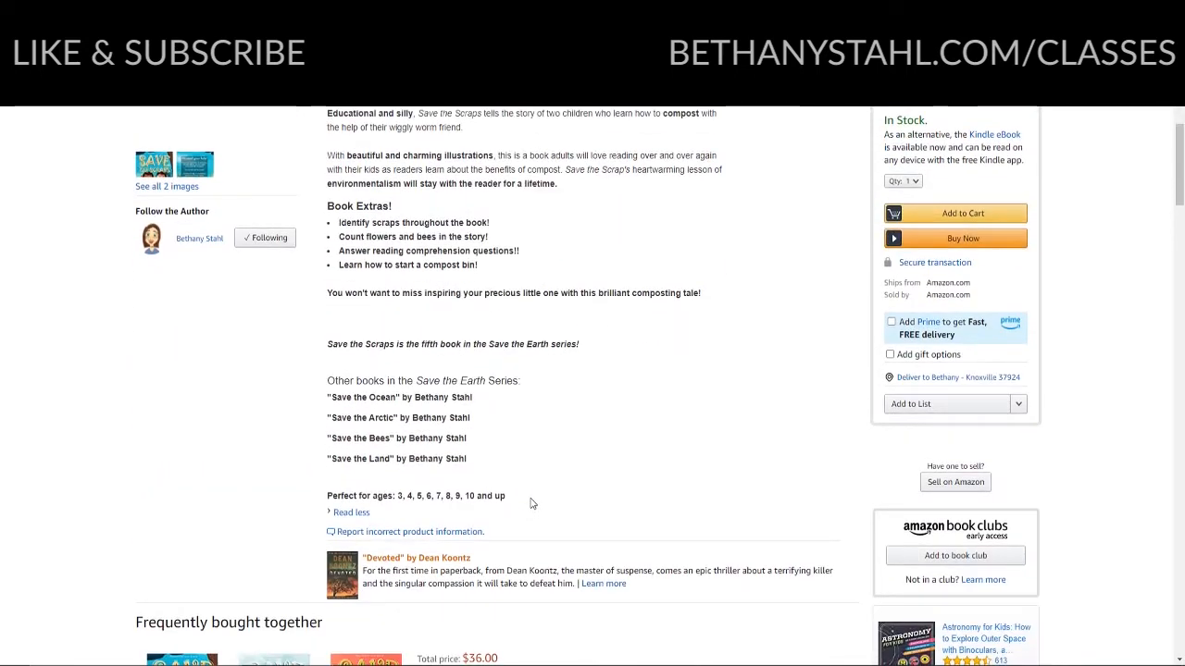
drag(530, 504, 308, 174)
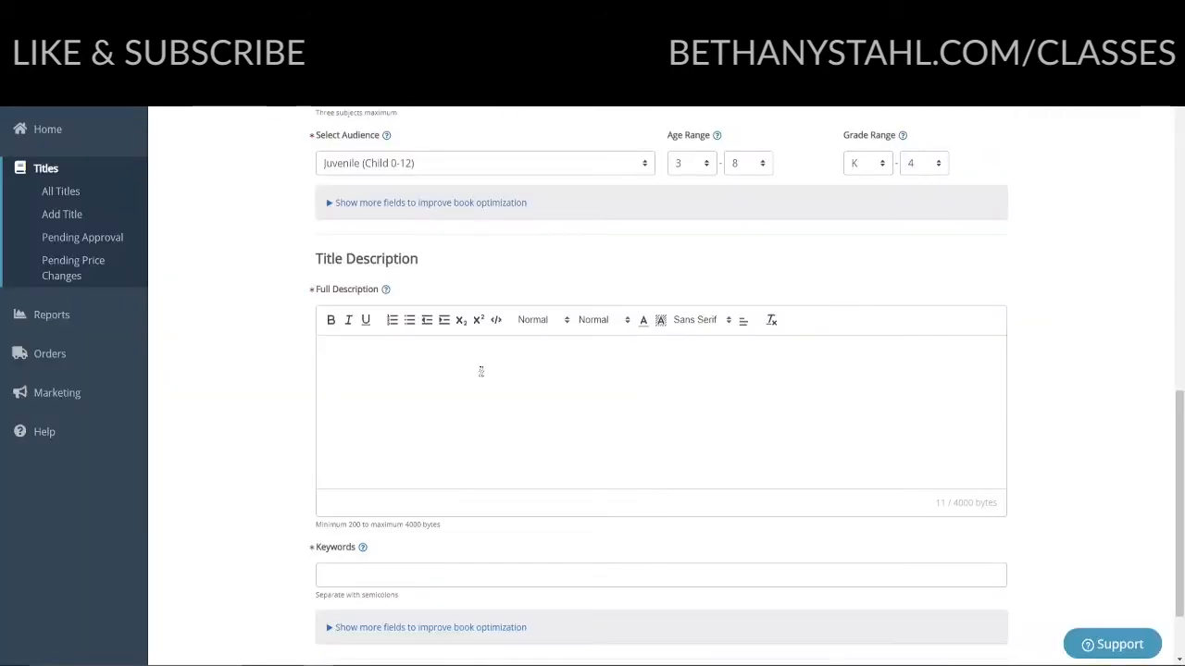
- Return to the IngramSpark title form, paste the copied book description into Full Description and check it through to the end
text(Discover the importance of composting with Alex and Mateo!  Educational and silly, Save the Scraps tells the story of two children who learn how to compost with the help of their wiggly worm friend.  With beautiful and charming illustrations, this is a book adults will love reading over and over again with their kids as readers learn about the benefits of compost. Save the Scrap's heartwarming lesson of environmentalism will stay with the reader for a lifetime.  Book Extras! Identify scraps throughout the book! Count flowers and bees in the story! Answer reading comprehension questions!! Learn how to start a compost bin!  You won't want to miss inspiring your precious little one with this brilliant composting tale!  Save the Scraps is the fifth book in the Save the Earth series!  Other books in the Save the Earth Series: "Save the Ocean" by Bethany Stahl "Save the Arctic" by Bethany Stahl "Save the Bees" by Bethany Stahl "Save the Land" by Bethany Stahl  Perfect for ages: 3, 4, 5, 6, 7, 8, 9, 10 and up)
scroll(599, 400, up, 5)
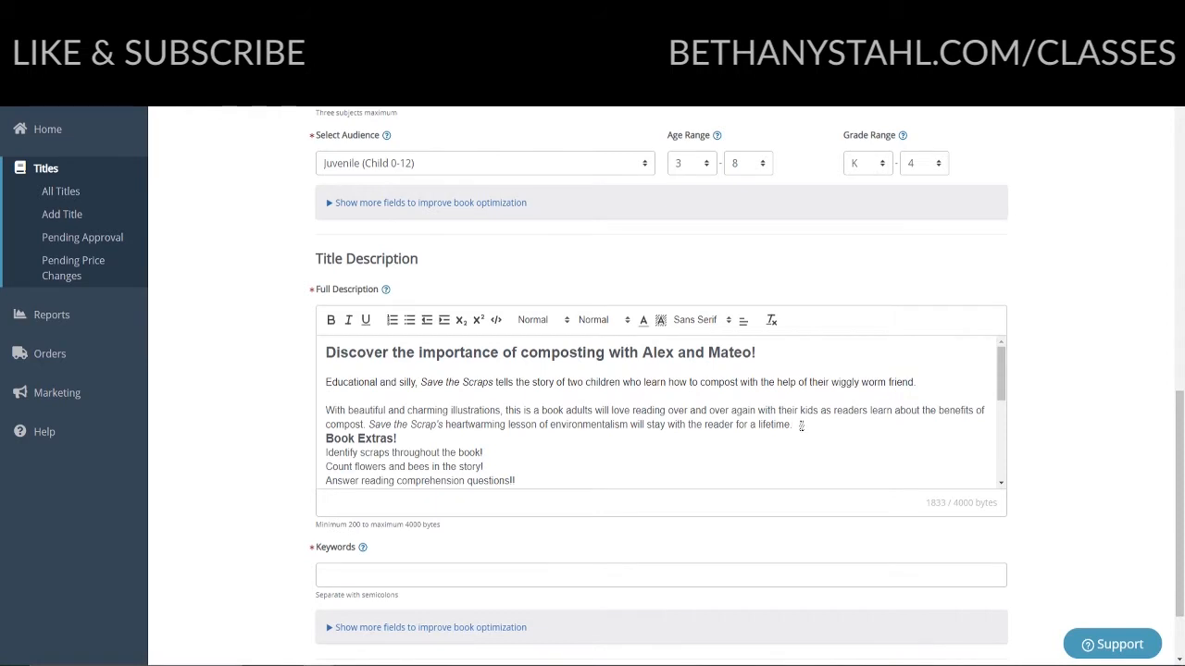
scroll(801, 425, down, 10)
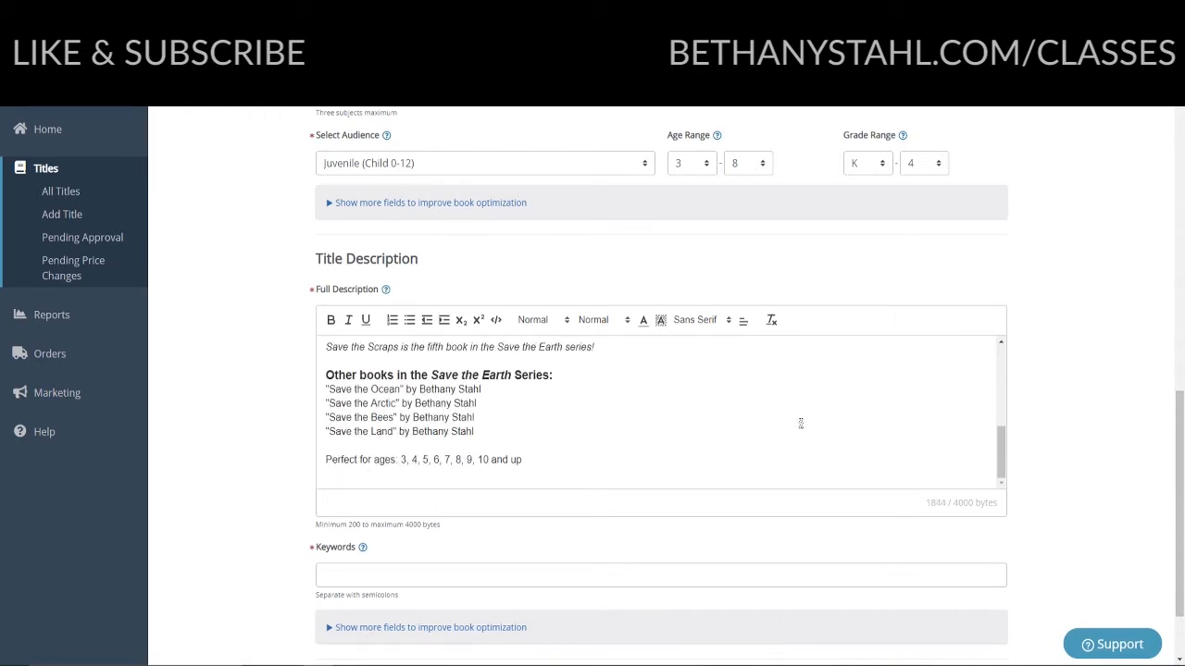
- Enter "children's earth day" as the first keyword, followed by a comma
scroll(801, 423, down, 1)
click(587, 473)
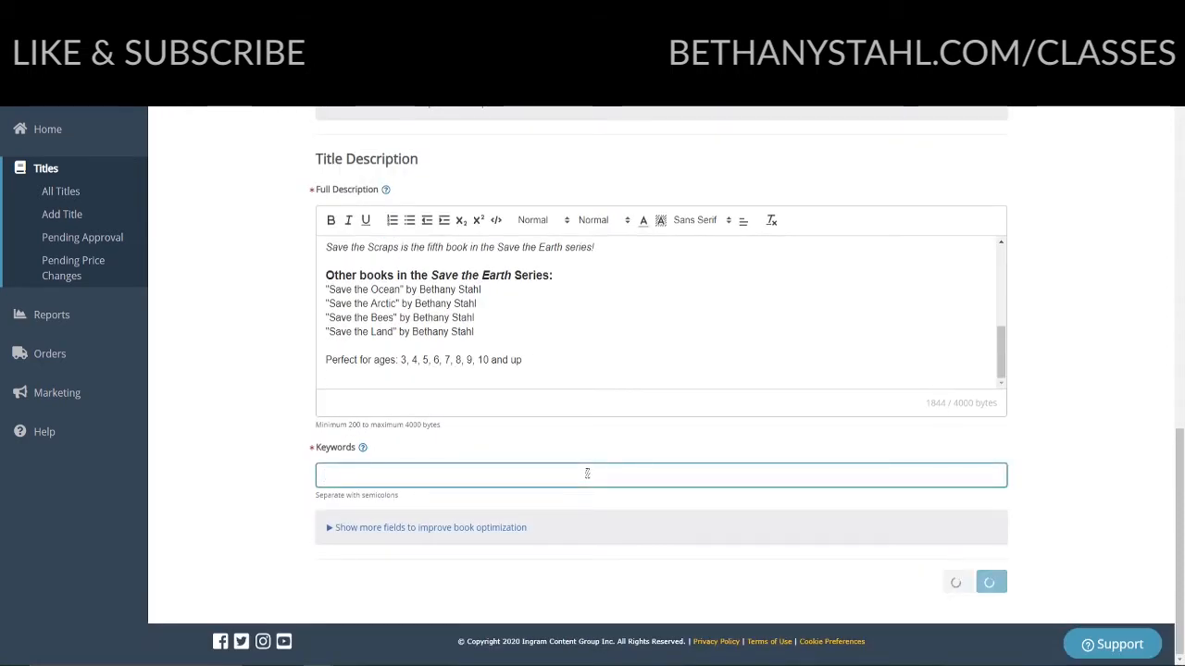
click(362, 448)
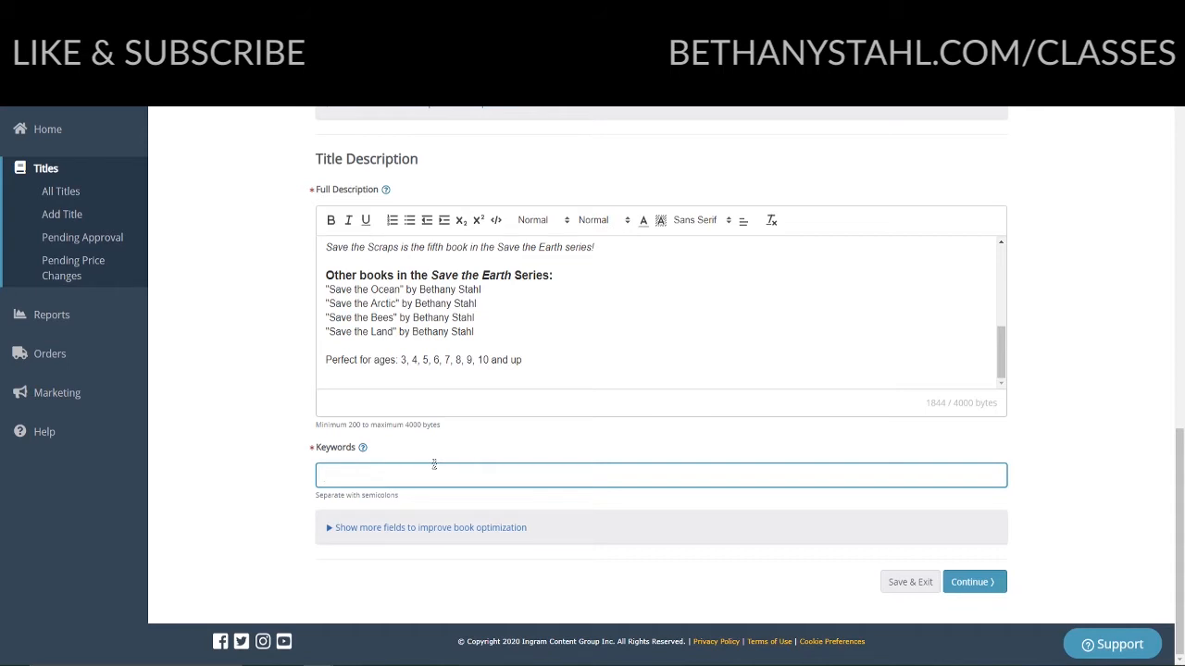
text(hildren's earth day)
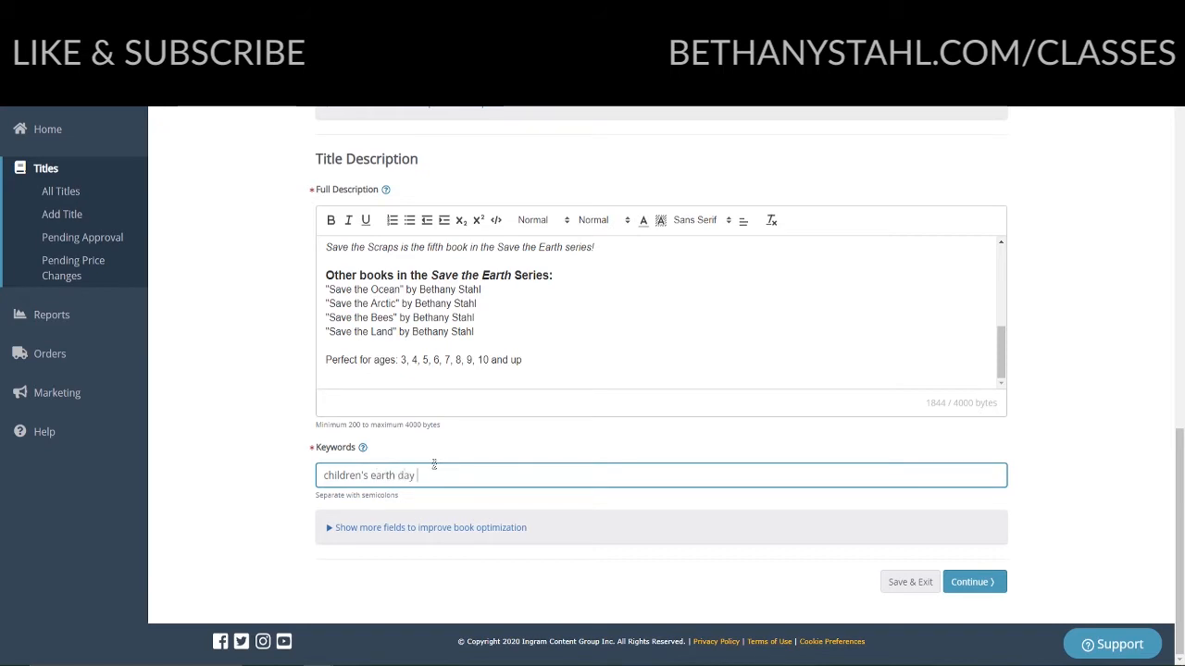
text( bo)
key(BackSpace)
key(BackSpace)
text(, )
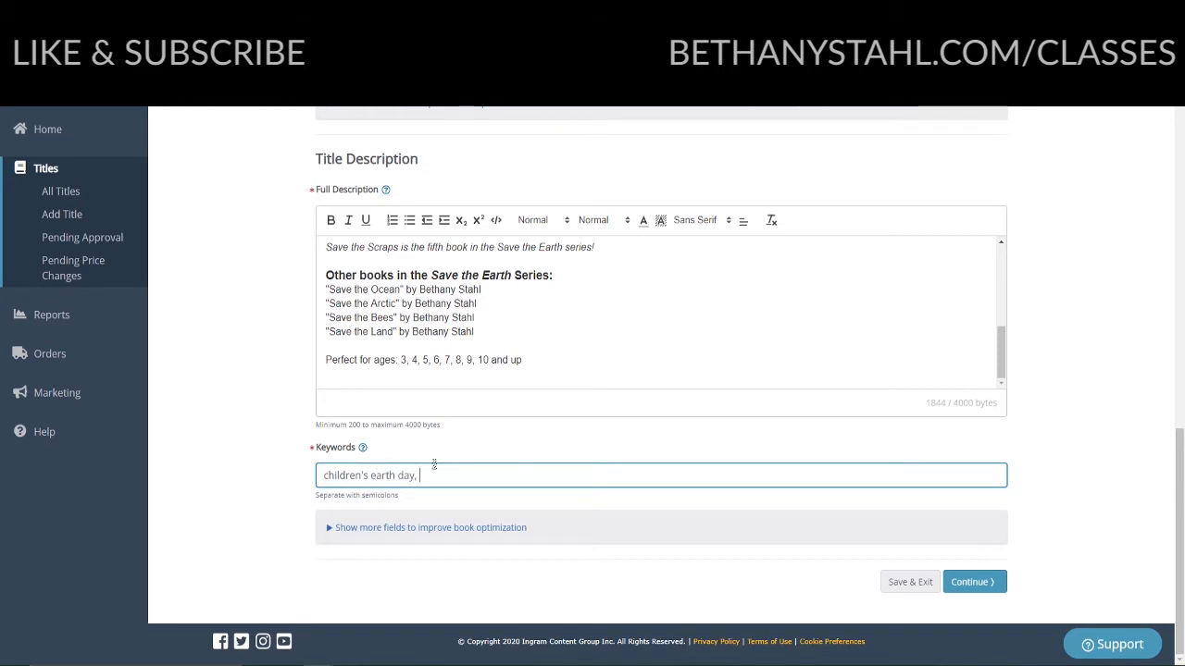
- Add the comma-separated keywords "earth day, compost, composting, composting for kids" to the keyword list
text(earth day, )
text(compost, compin)
key(BackSpace)
key(BackSpace)
text(os)
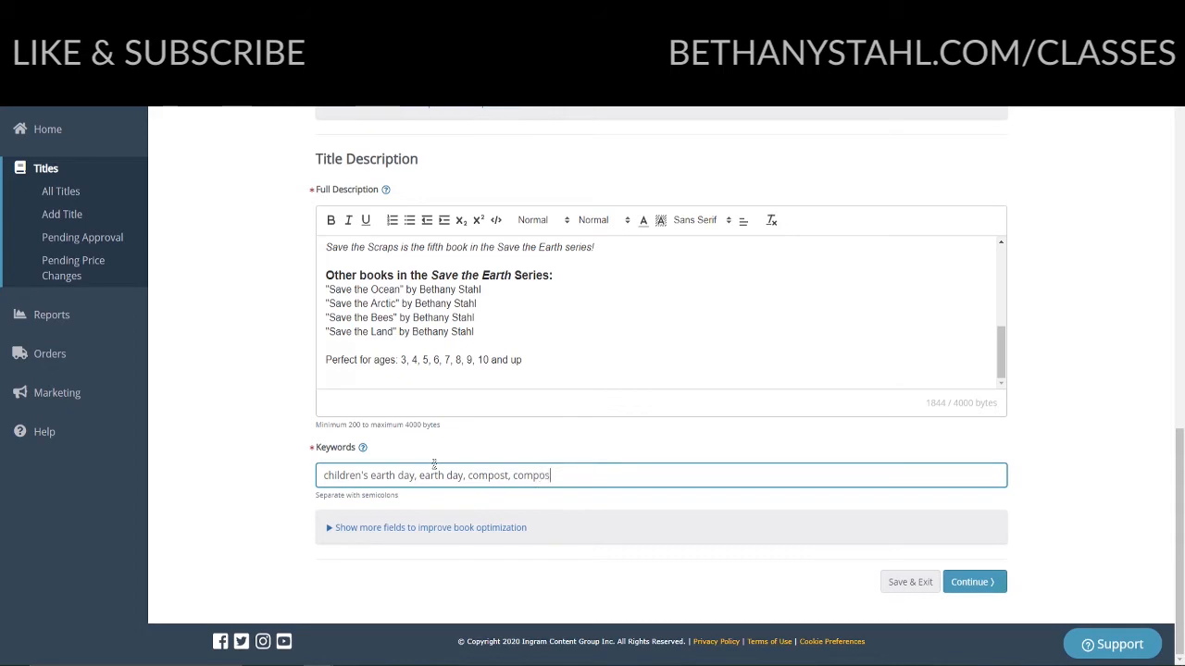
text(ting, composting for kids)
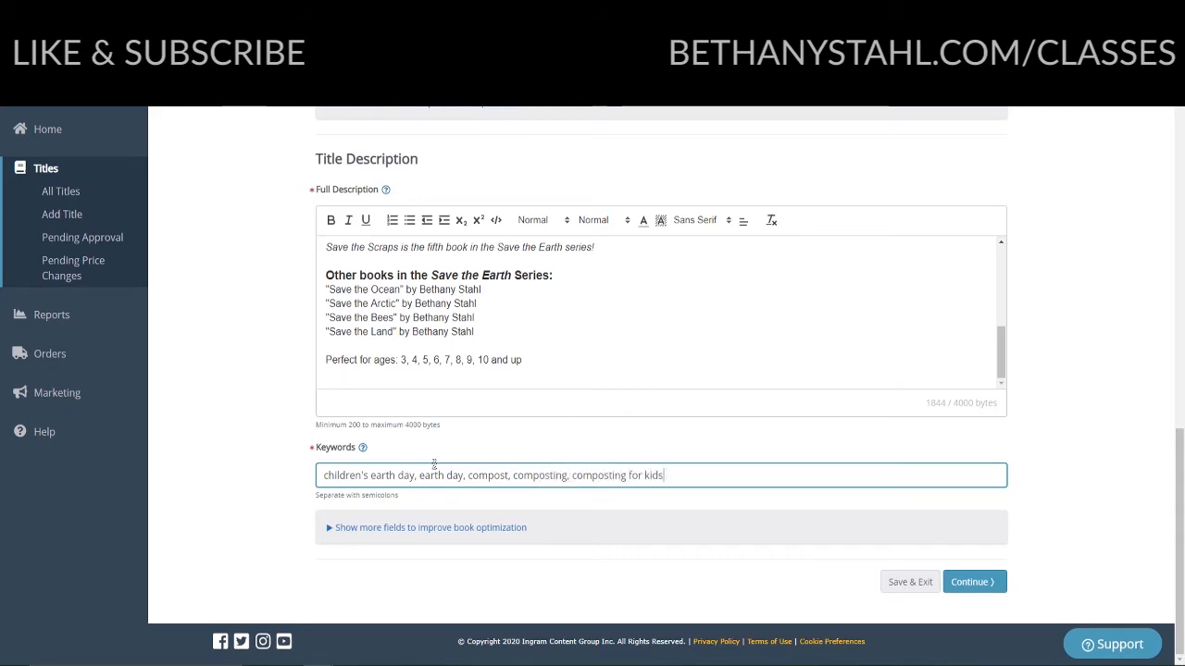
- Complete the keyword list with "composting for children, recycling, save the earth, save the scraps", separated by commas
text(, composting for c)
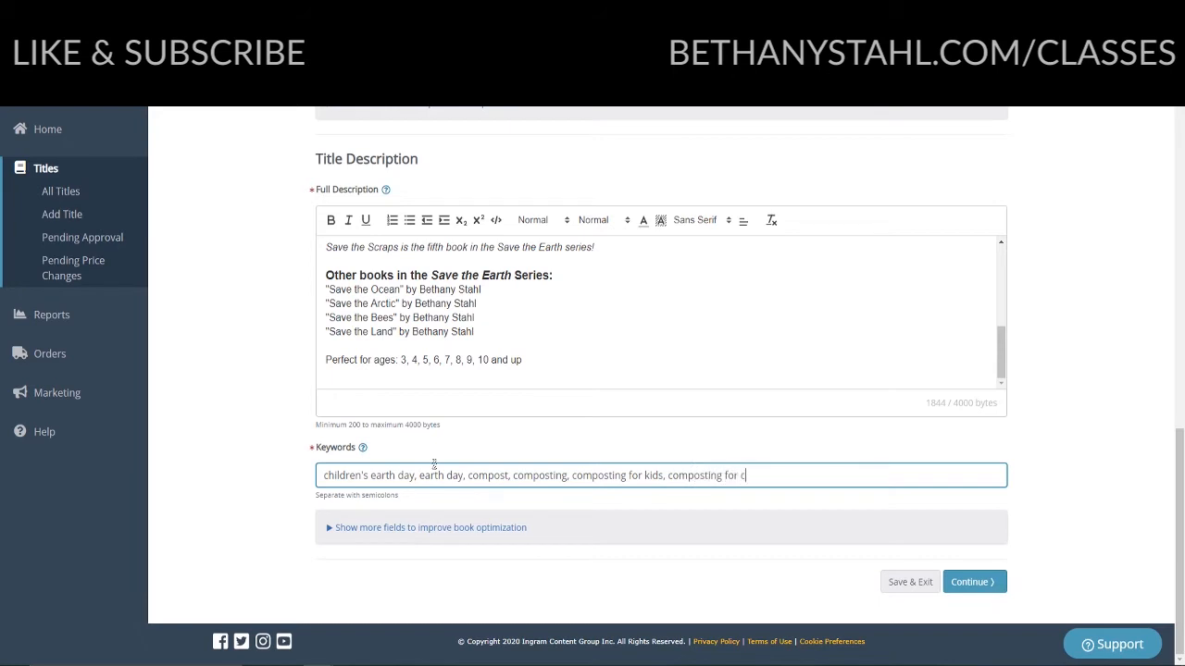
text(hildren, recycling, save the)
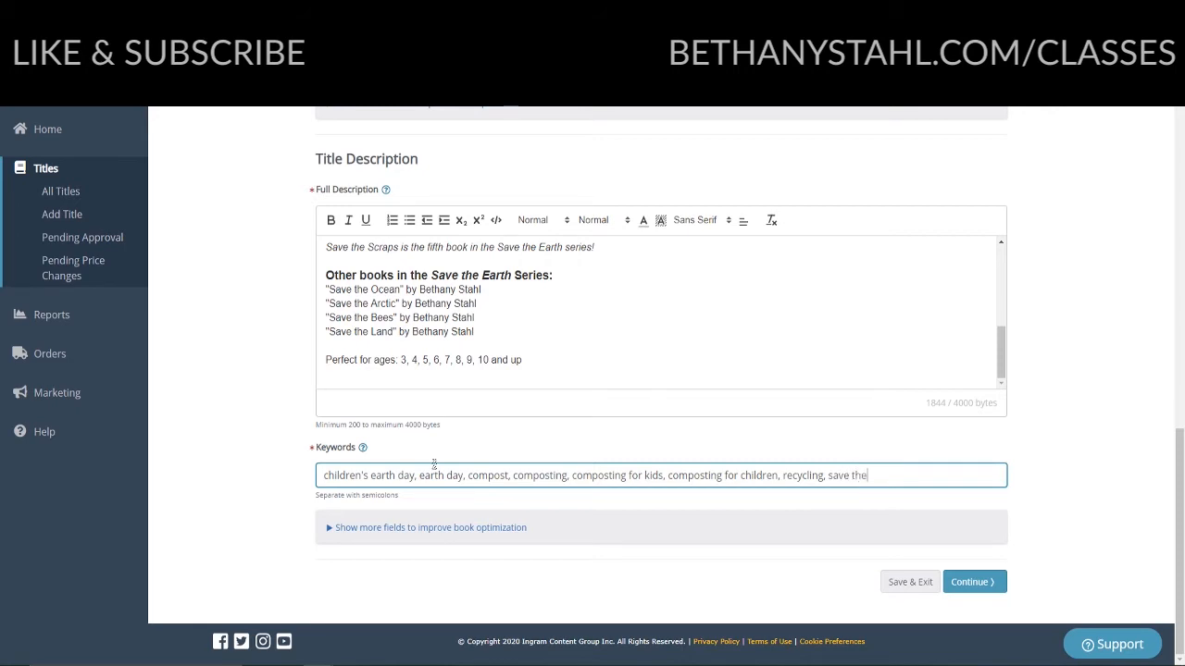
text( earth, save the scraps)
- Show the additional optimization fields below the keywords and copy the "Educational and silly, Save the Scraps..." sentence from the full description into Short Description
click(436, 539)
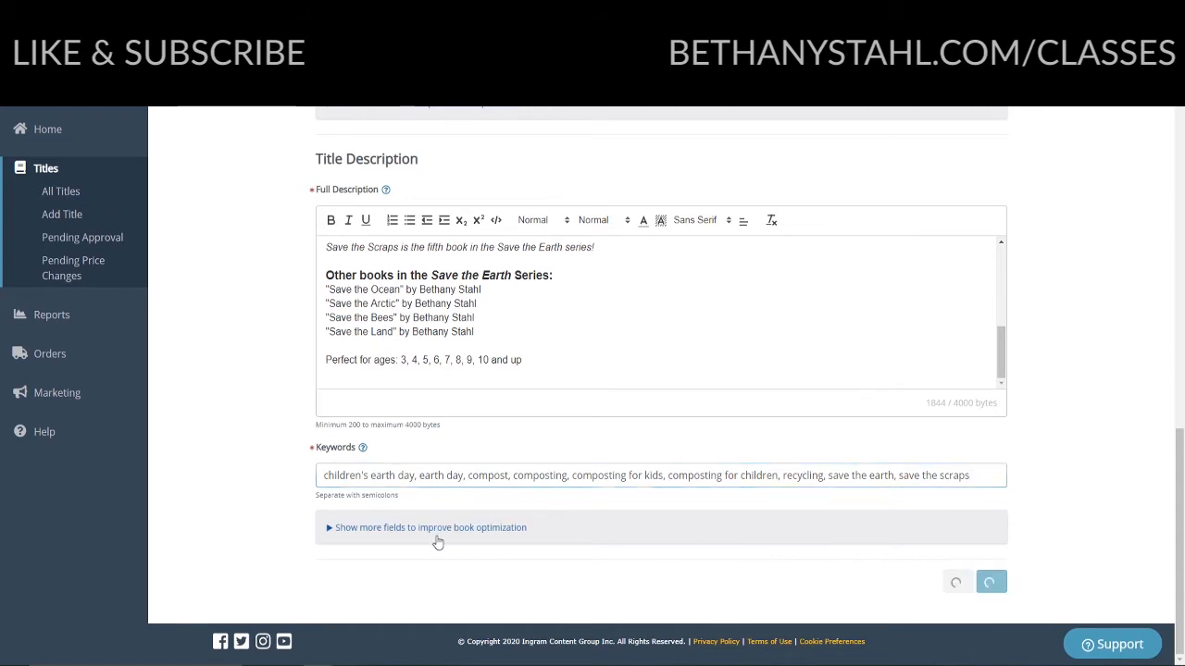
scroll(437, 542, down, 1)
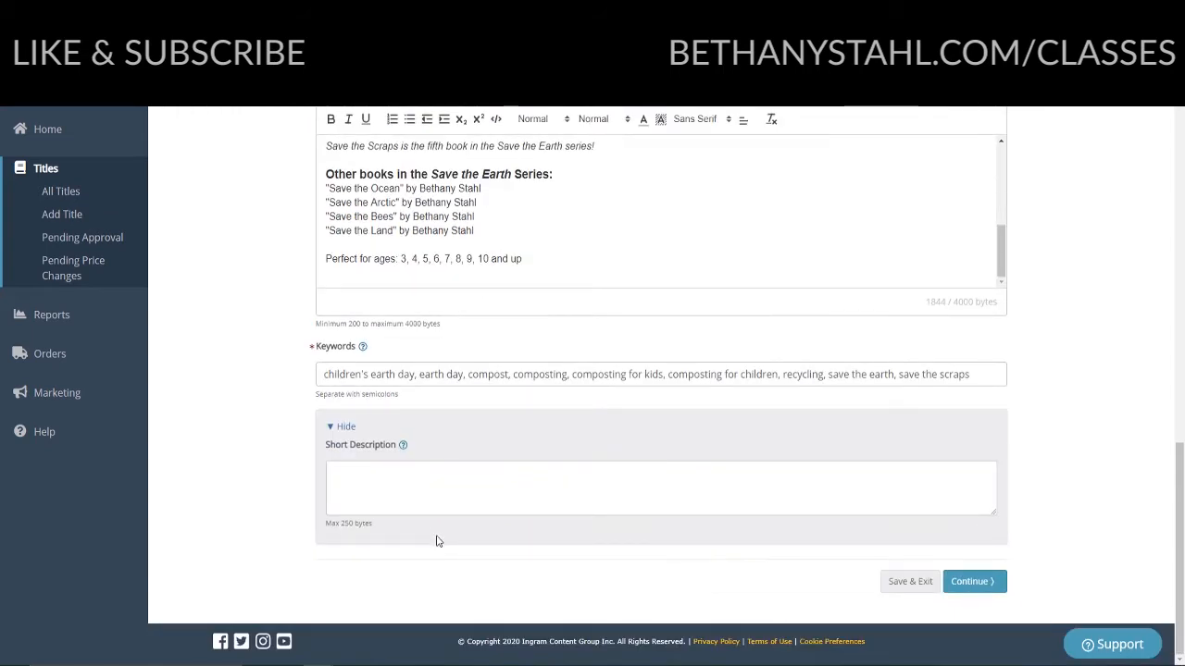
click(422, 489)
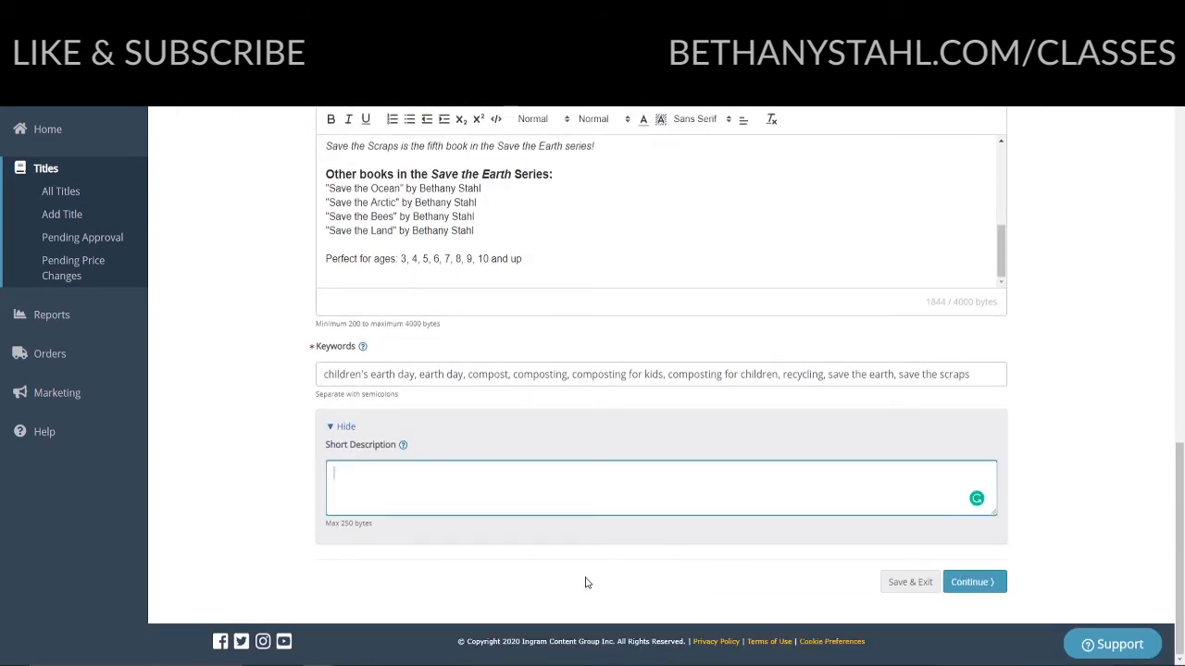
scroll(522, 269, up, 5)
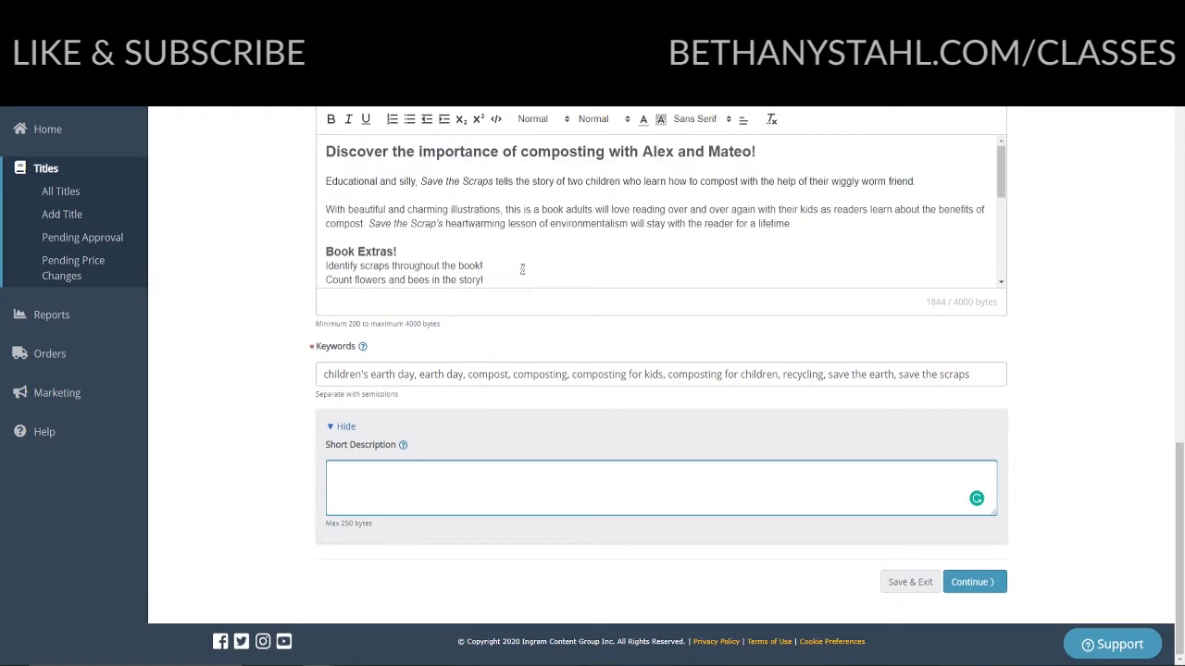
click(836, 226)
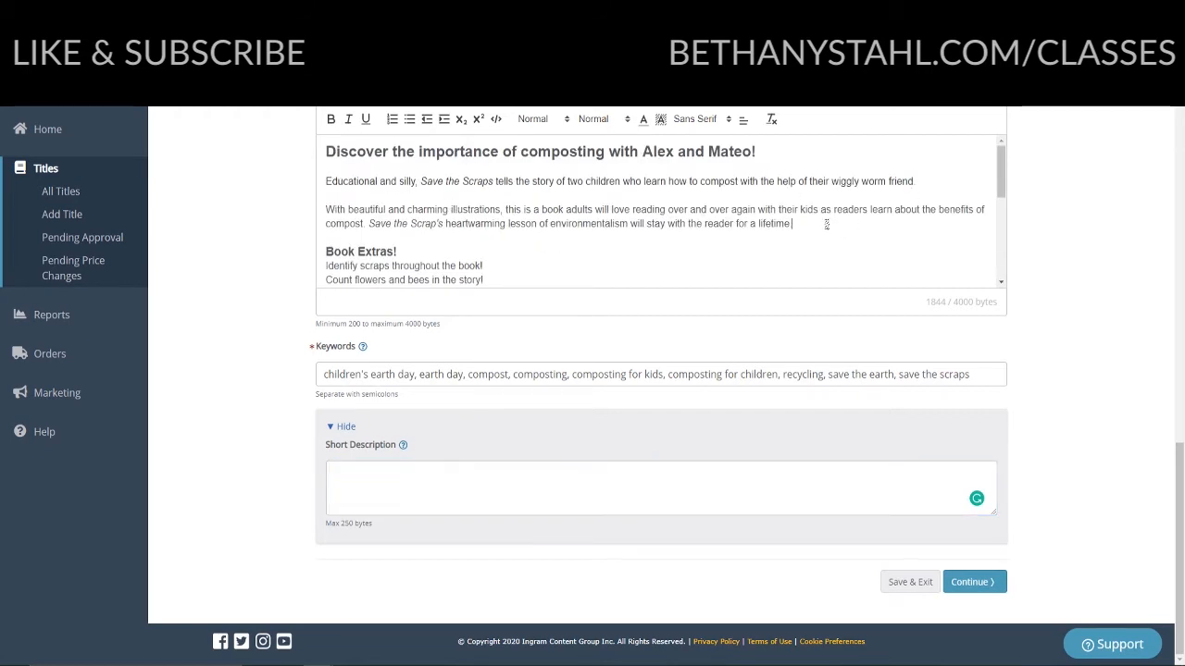
drag(937, 180, 322, 182)
key(ctrl+c)
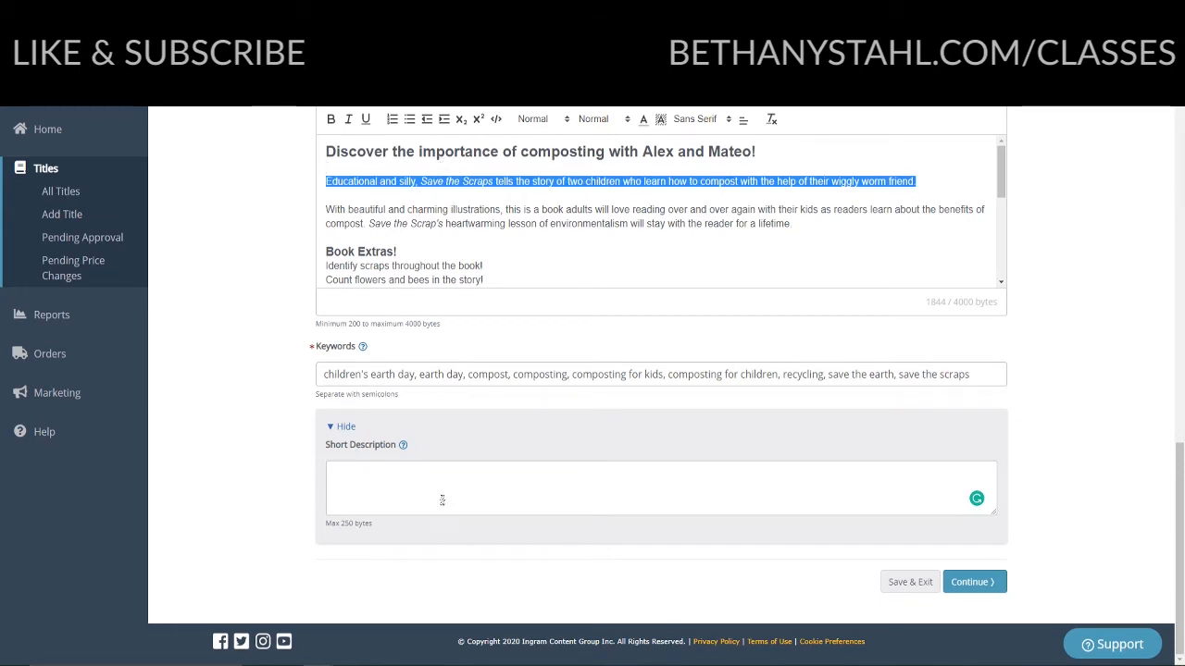
click(397, 502)
key(ctrl+v)
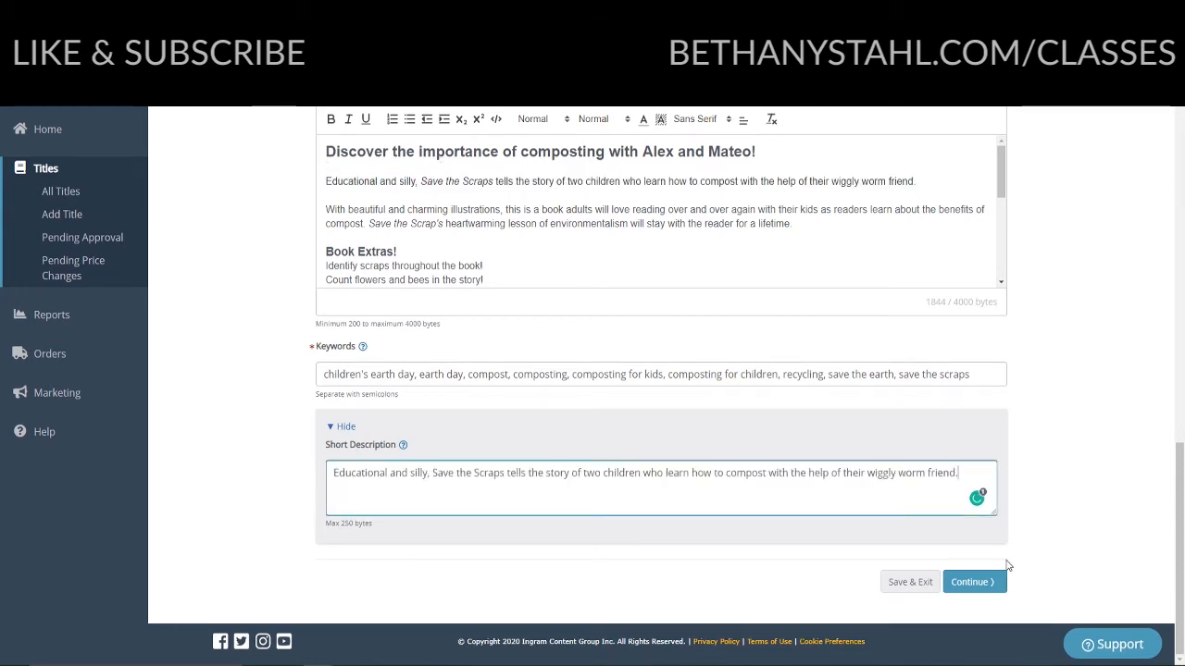
- Continue to the print information stage and set the trim size to 8.500" x 8.500" (216mm x 216mm)
click(968, 585)
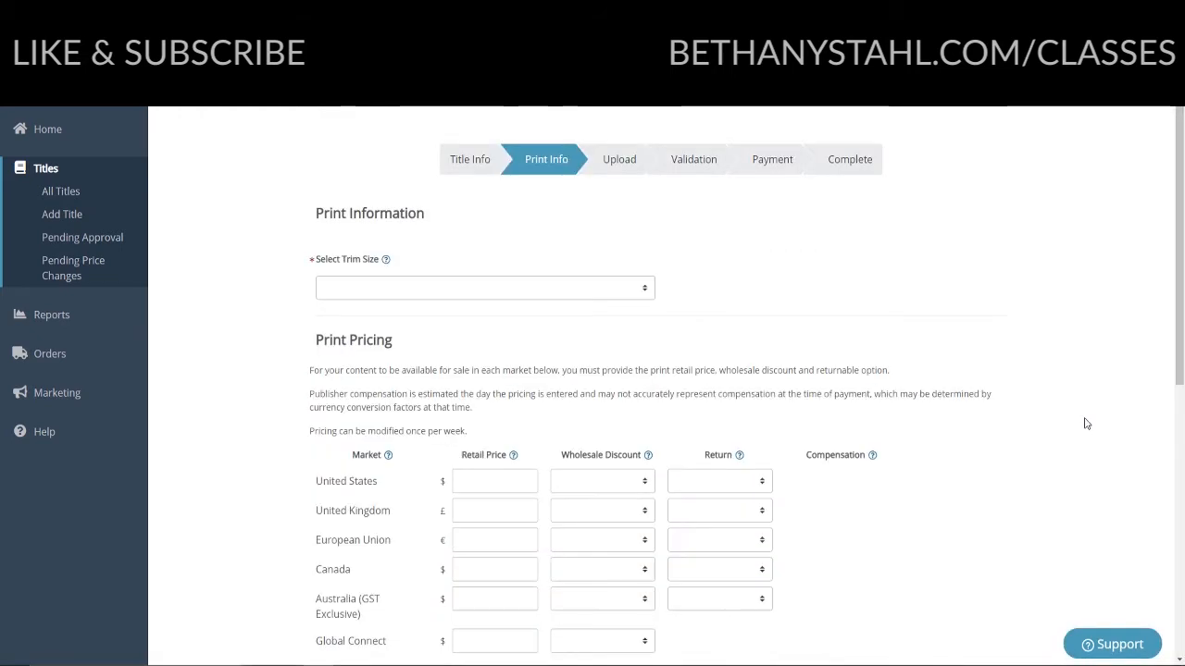
scroll(742, 393, down, 3)
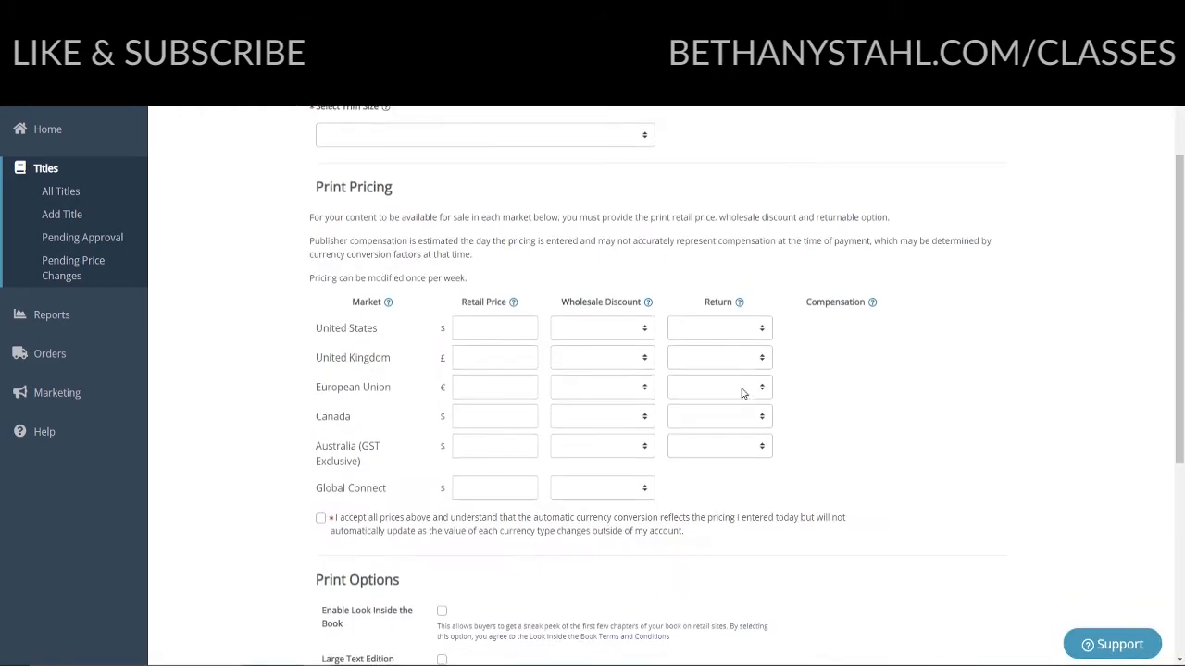
scroll(741, 393, up, 3)
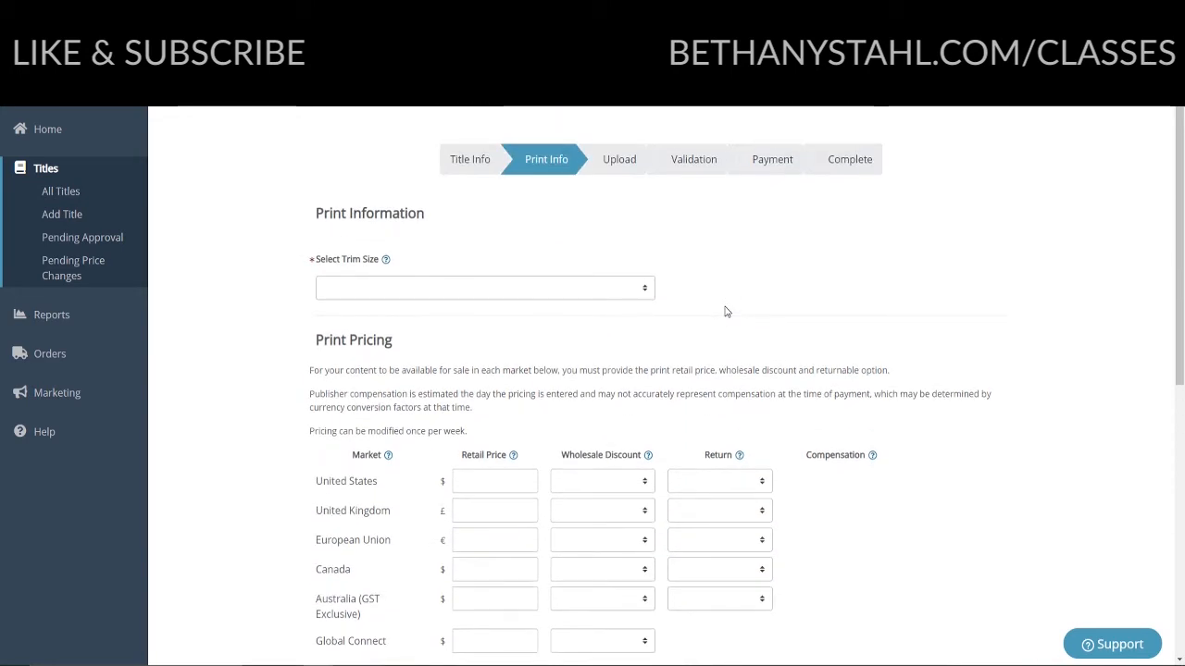
click(563, 291)
scroll(510, 460, down, 5)
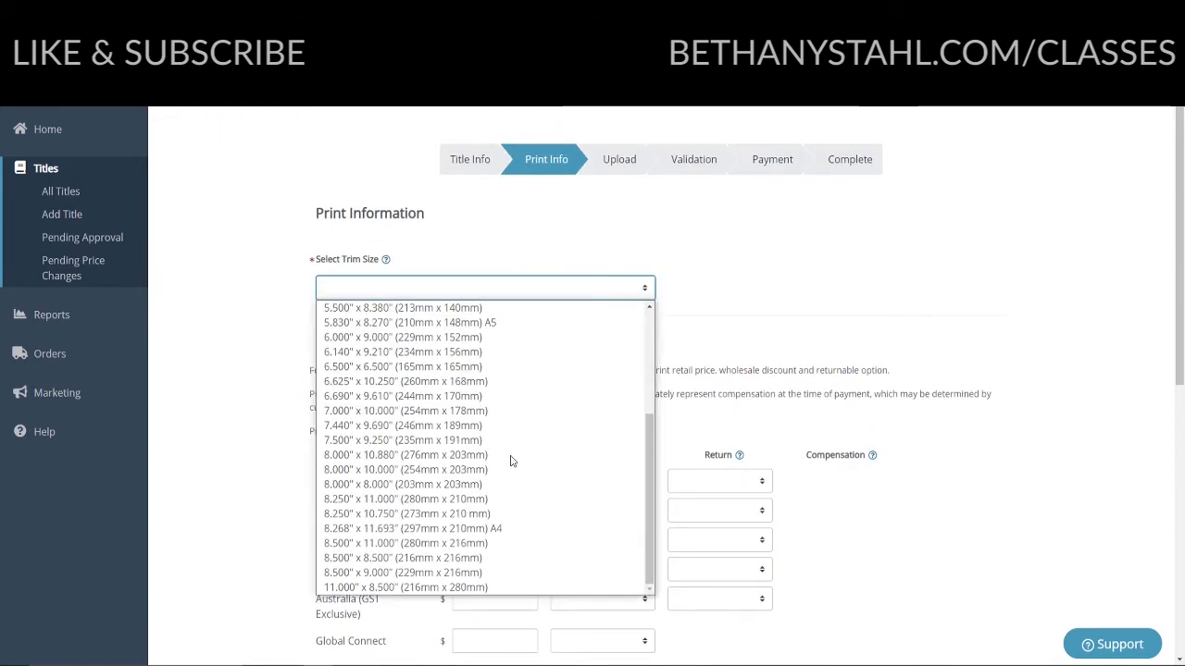
click(430, 558)
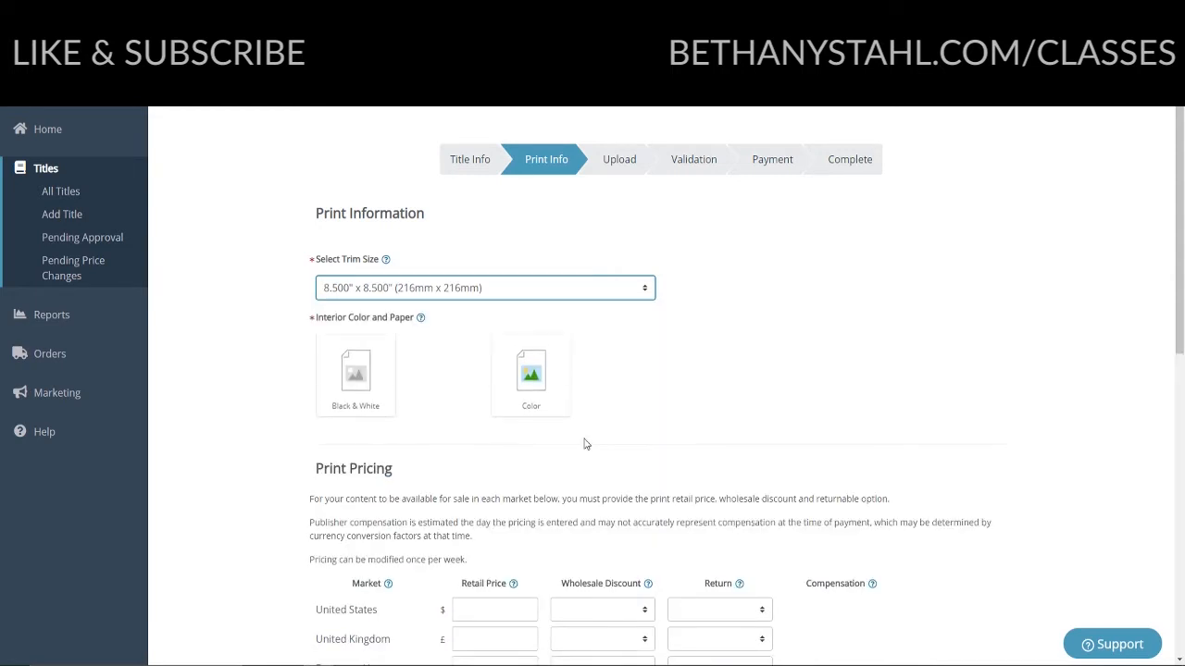
- Choose a Color interior with the Standard Color 70 option, printed on 70lb white paper
click(532, 370)
click(532, 371)
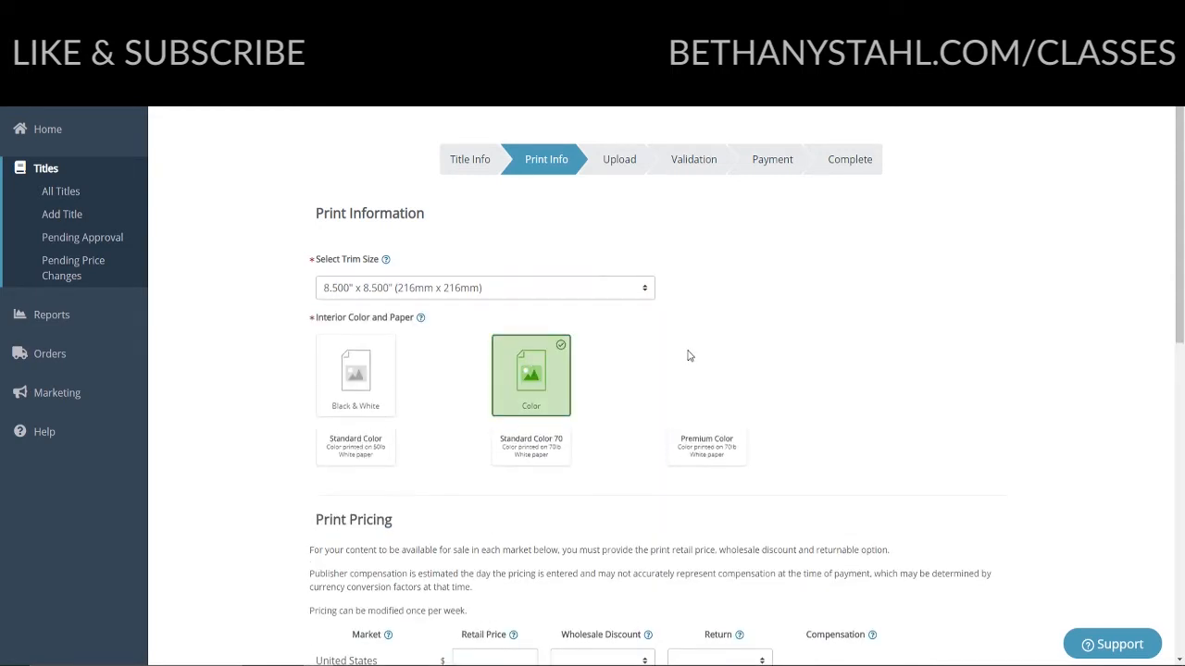
scroll(688, 352, down, 2)
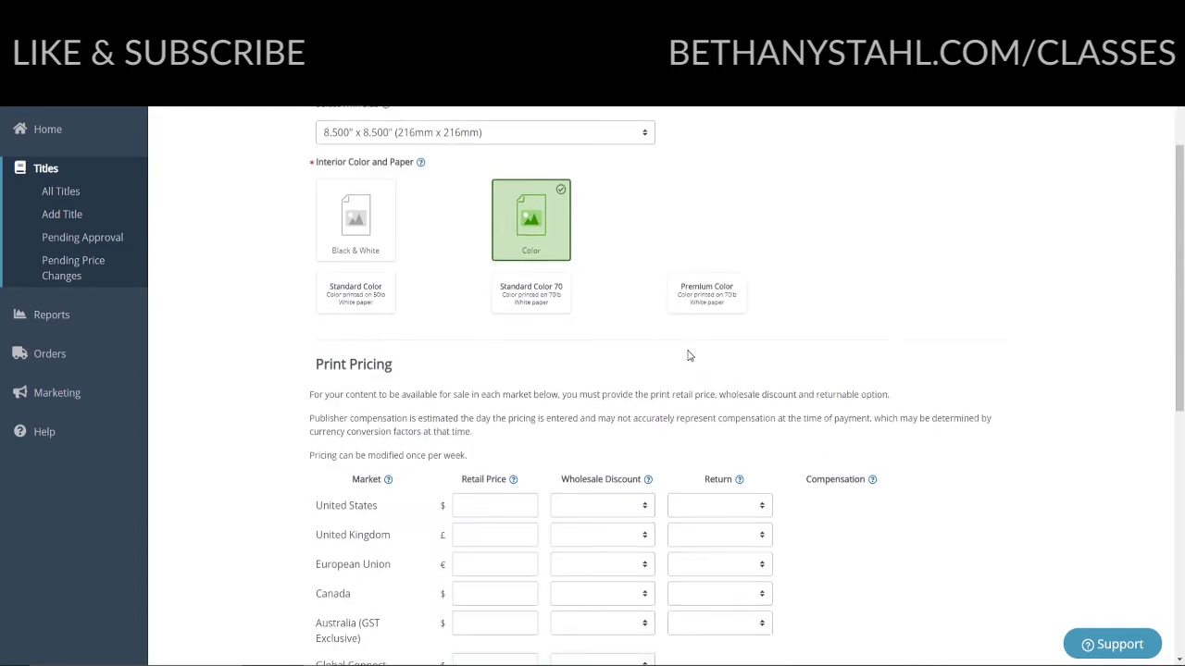
click(546, 304)
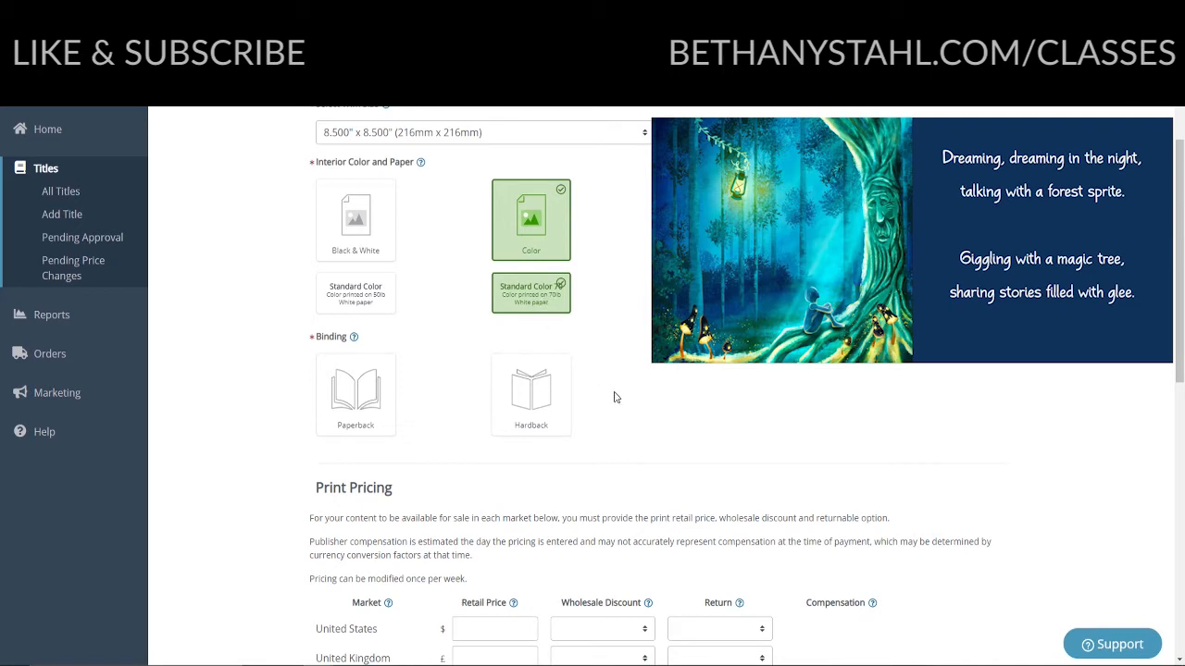
- Select Hardback binding with Case Laminate and a Gloss cover finish
scroll(614, 397, down, 1)
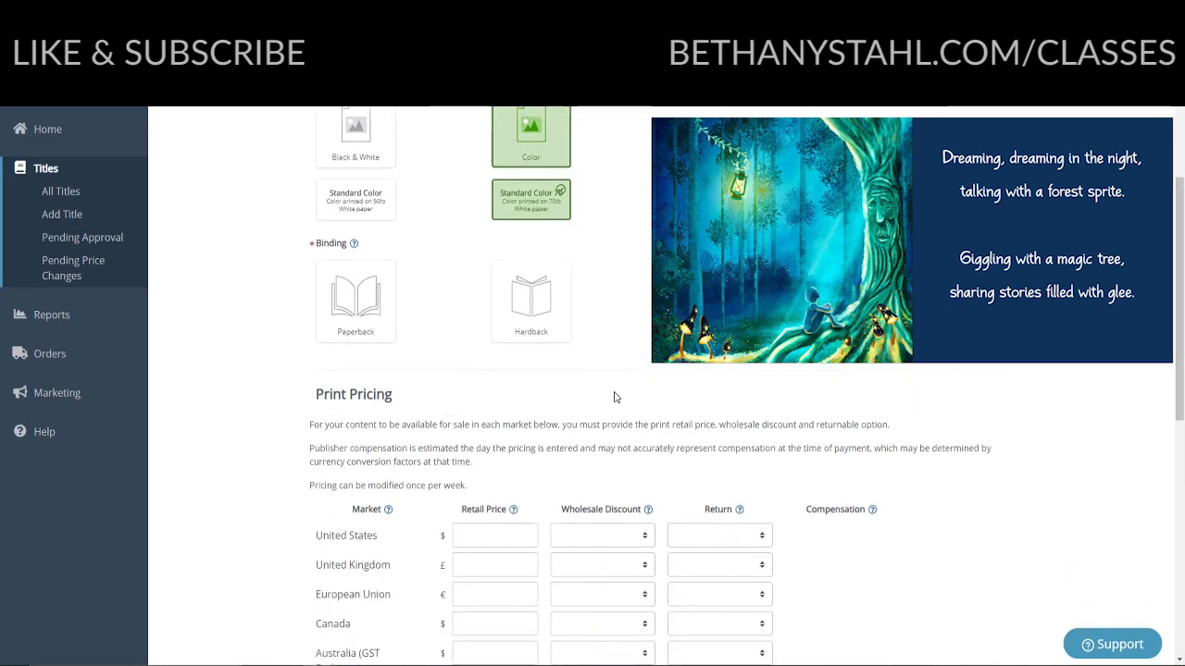
click(541, 319)
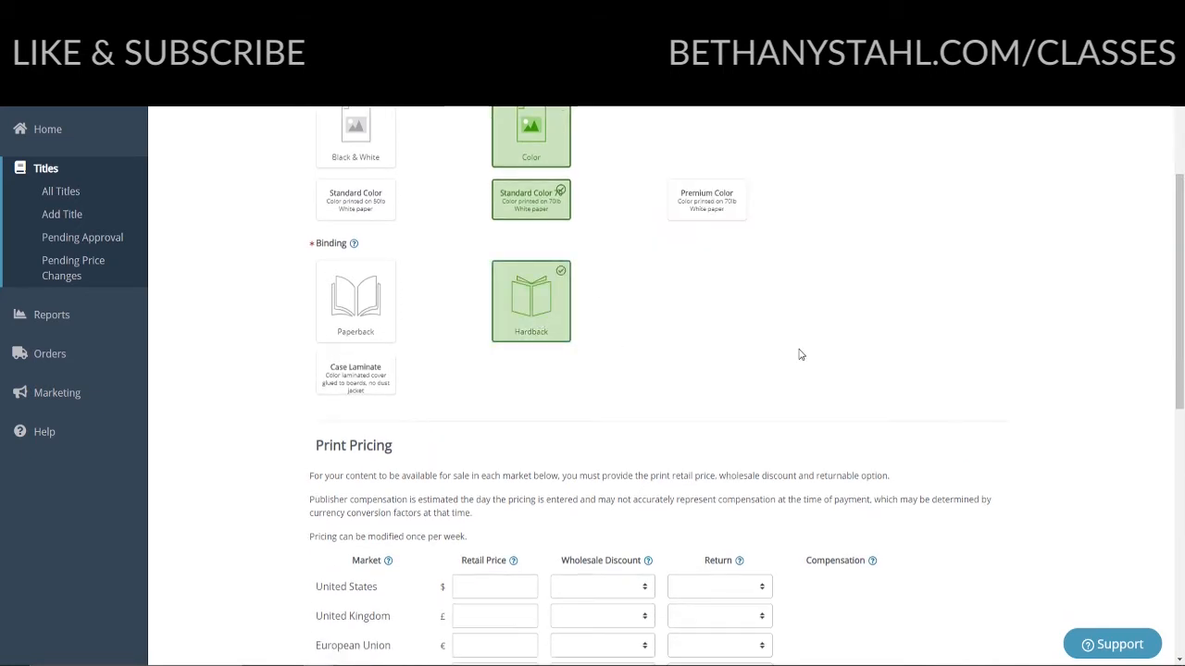
scroll(800, 354, up, 1)
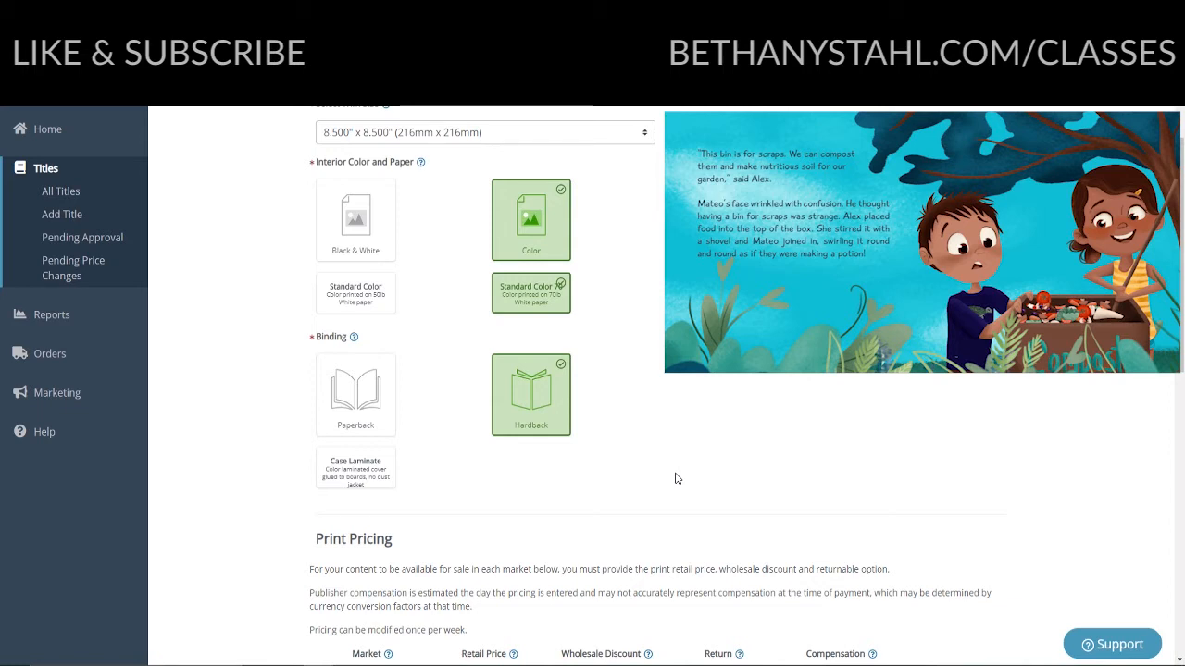
scroll(676, 479, down, 1)
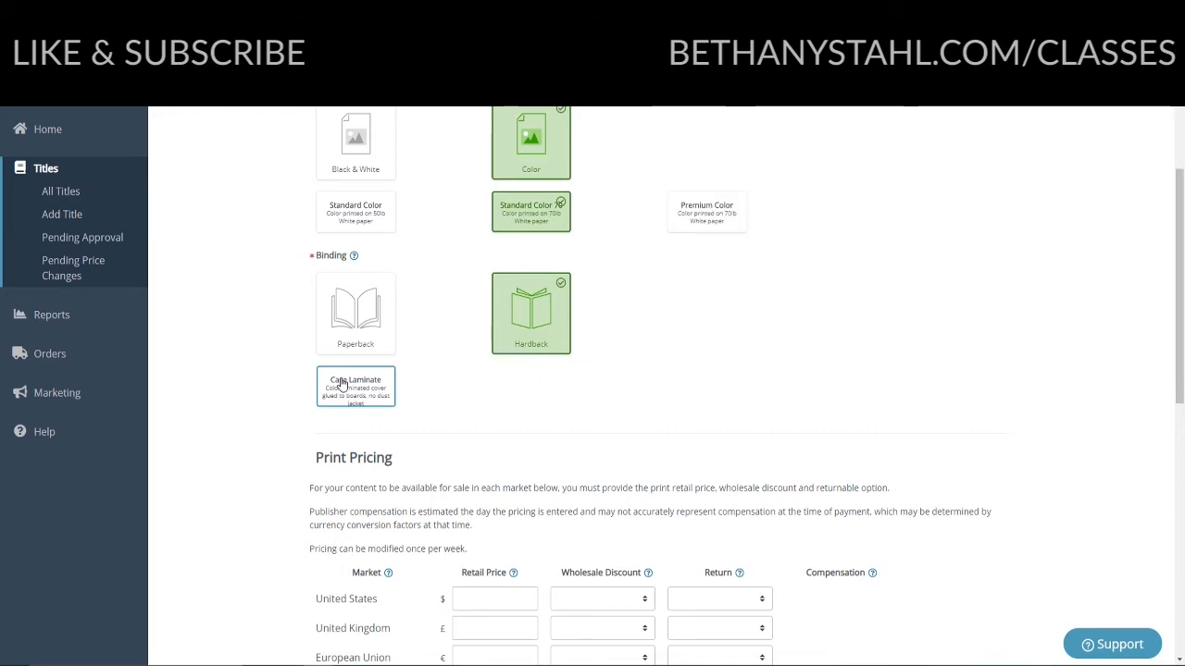
click(344, 387)
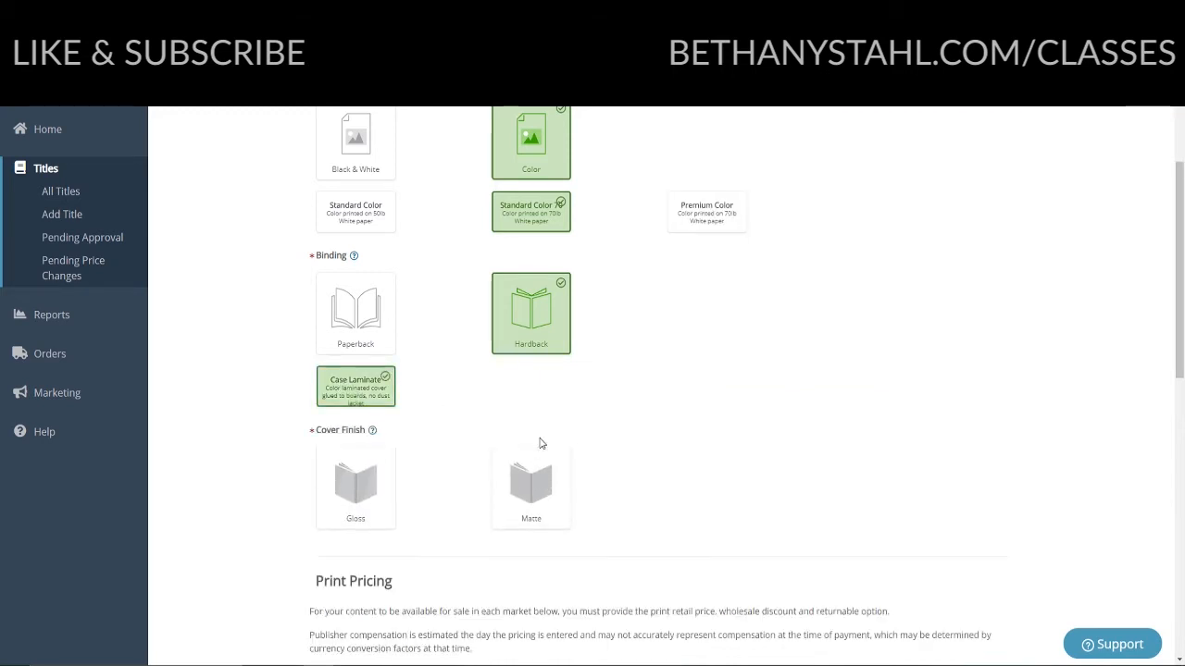
scroll(541, 444, down, 1)
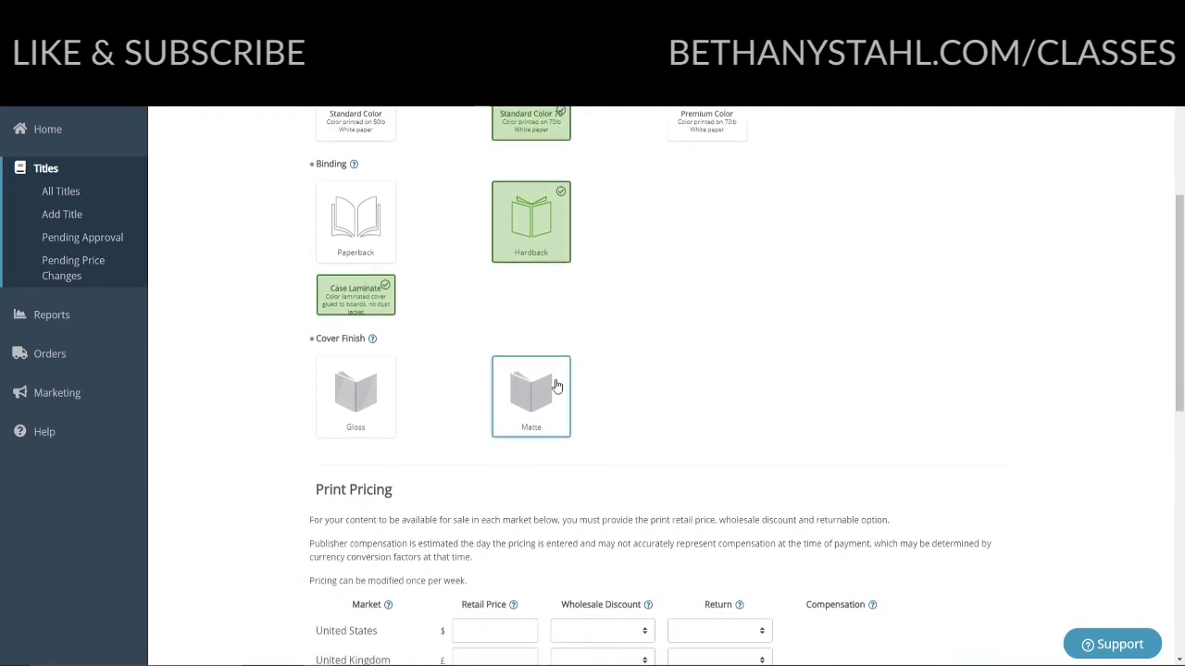
click(374, 392)
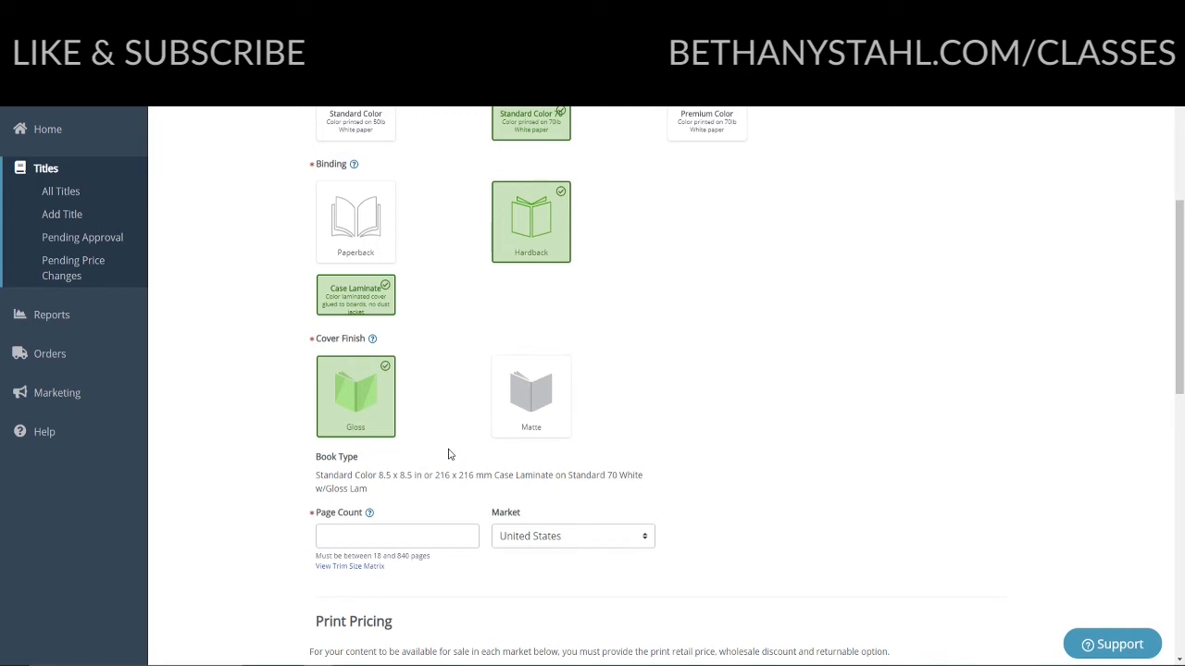
- Set the page count to 32 and check the choices available for the market
scroll(448, 455, down, 1)
click(385, 448)
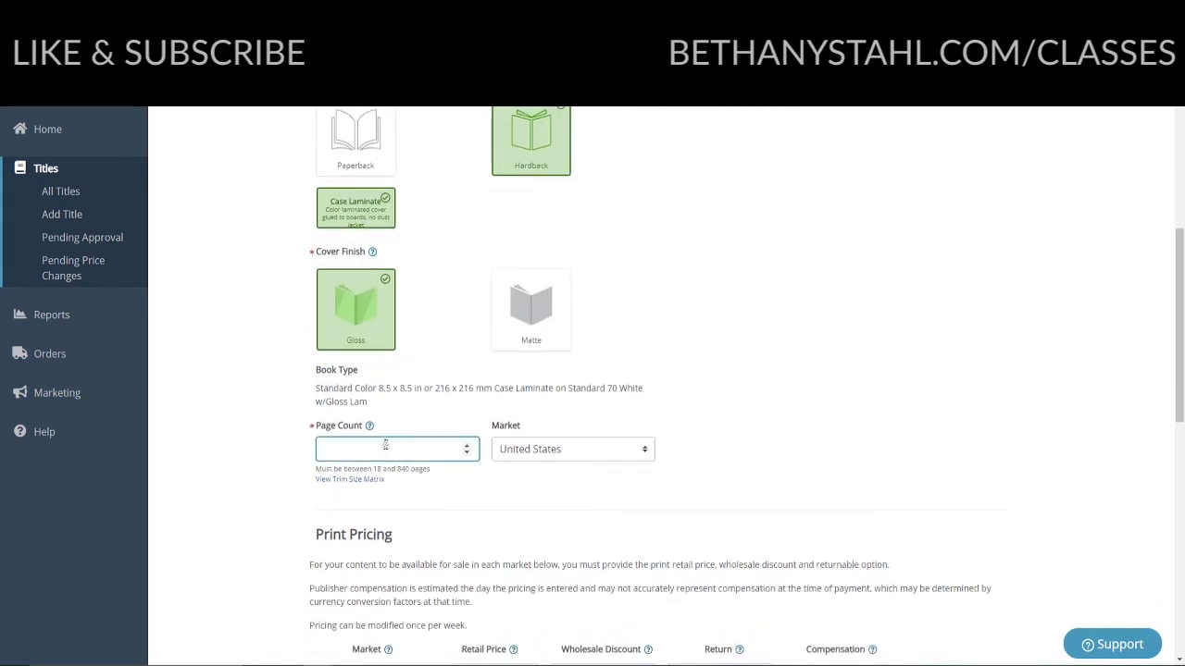
text(32)
click(534, 450)
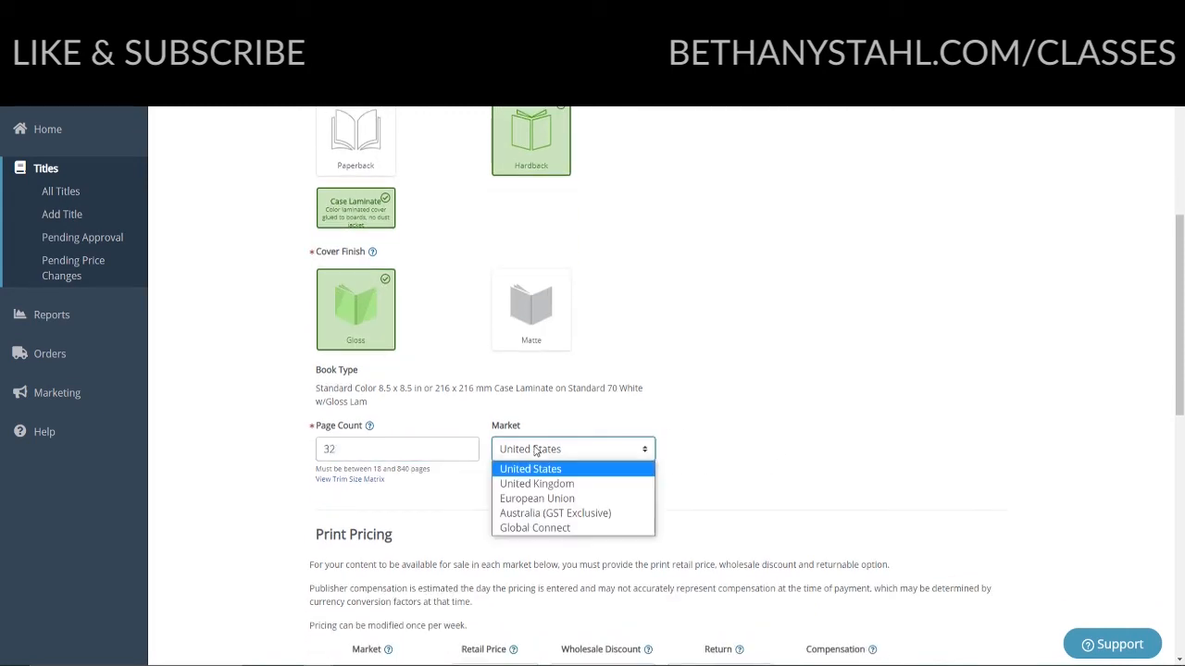
click(750, 400)
- Set the United States retail price to $20.00 in the print pricing table
scroll(722, 403, down, 4)
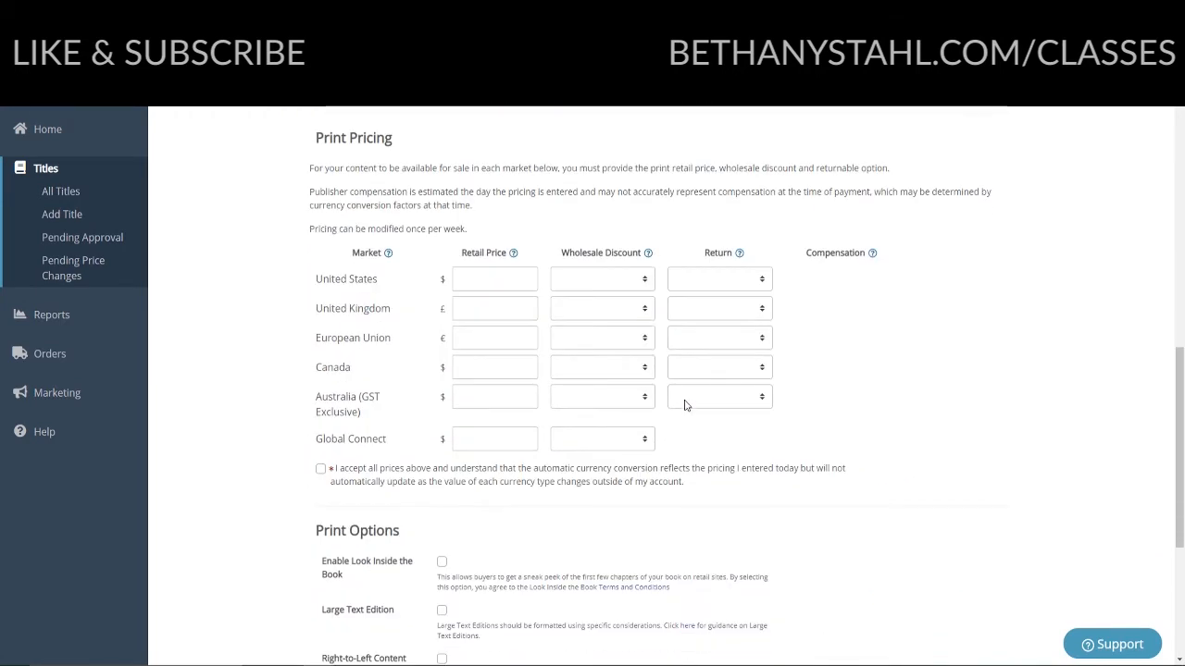
click(509, 282)
text(20.0)
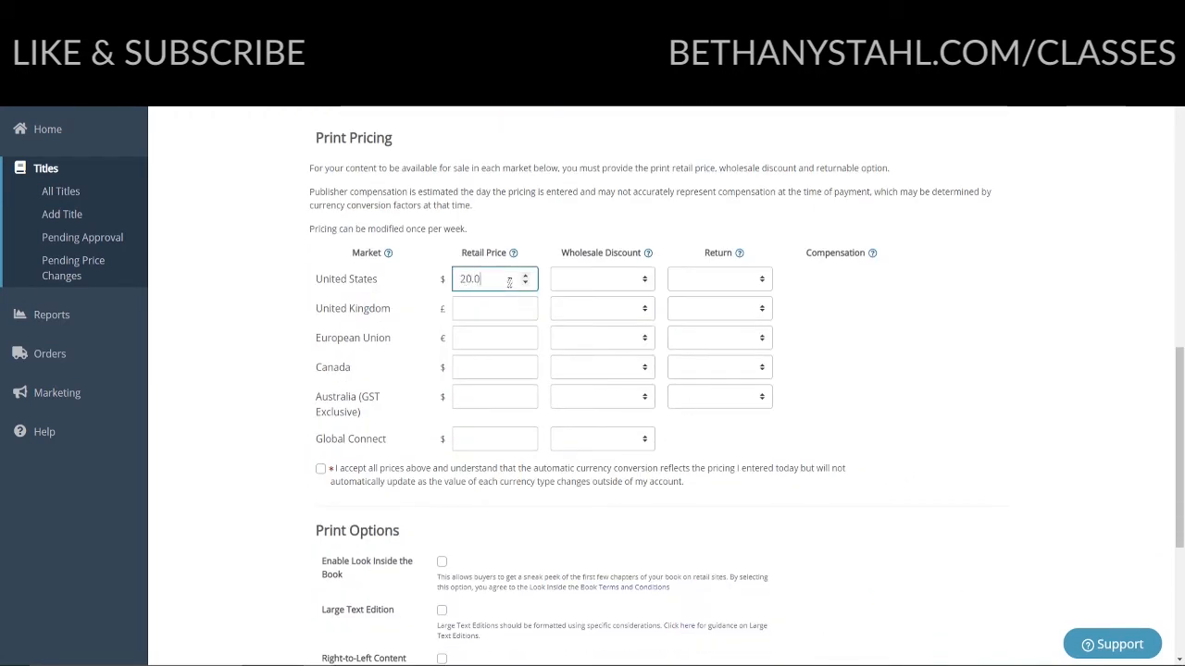
text(0)
click(627, 247)
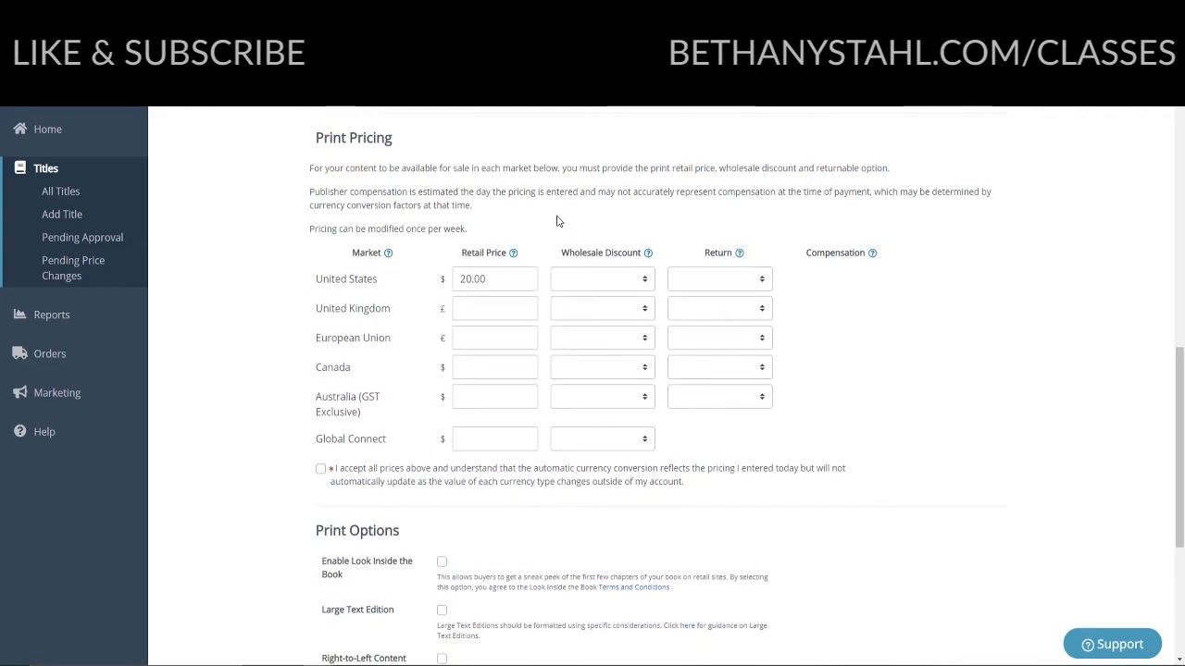
- Give the United States market the 55% trade (retailer preference) wholesale discount and the "Yes - Destroy" return option
click(632, 286)
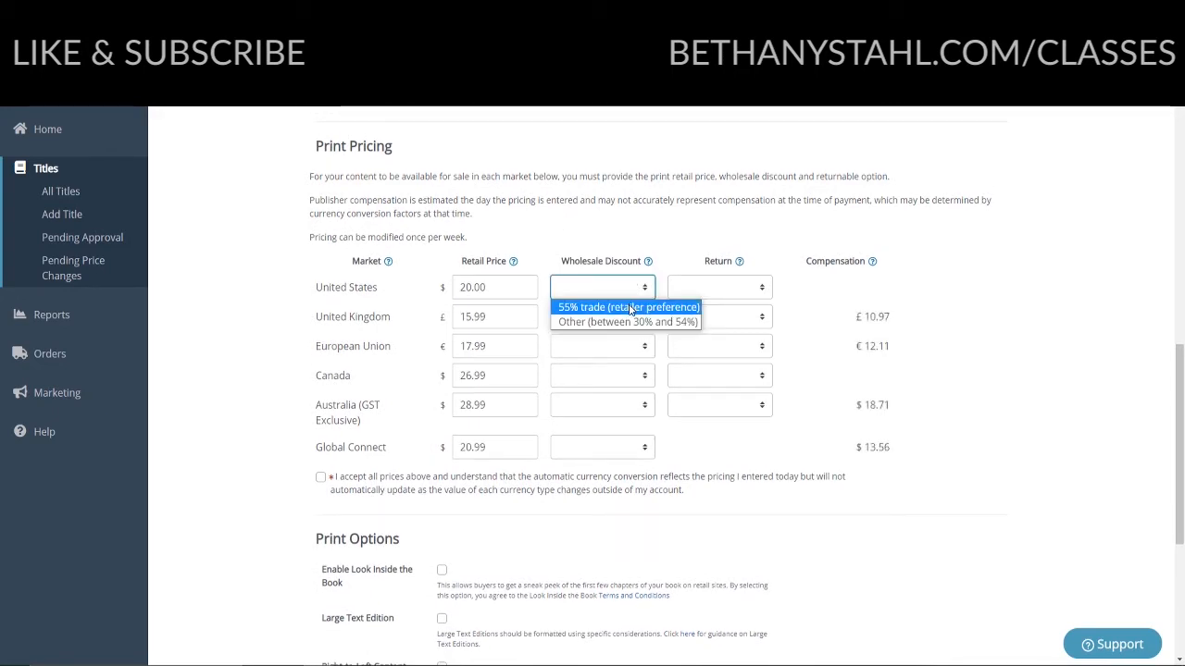
click(629, 308)
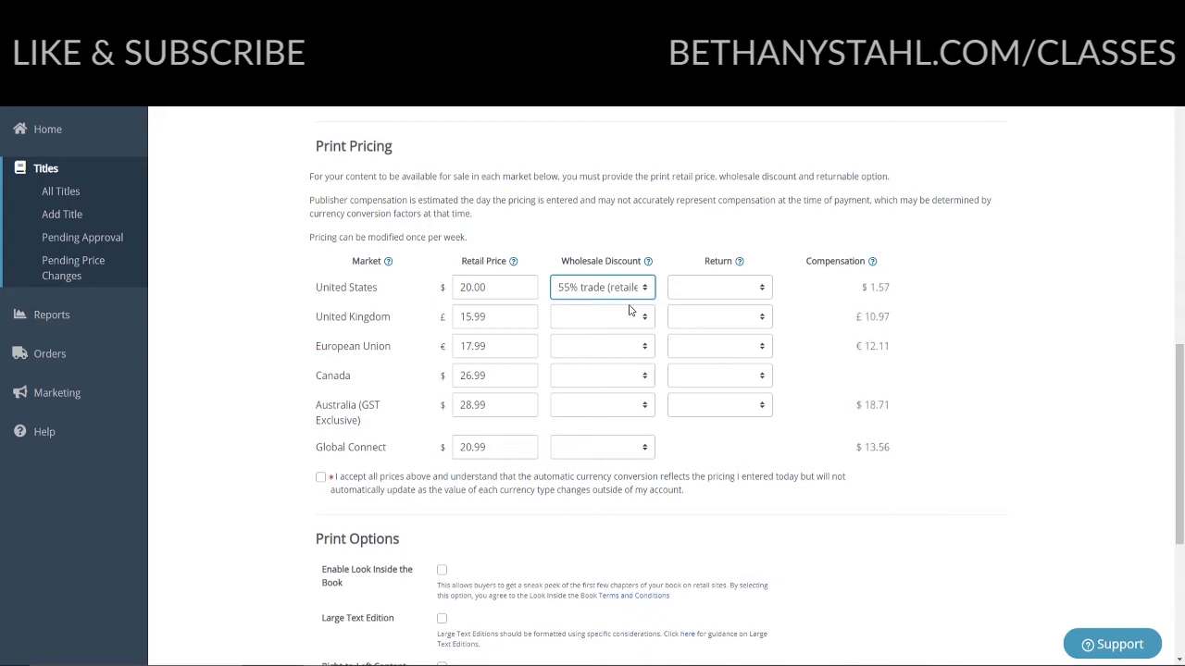
click(723, 287)
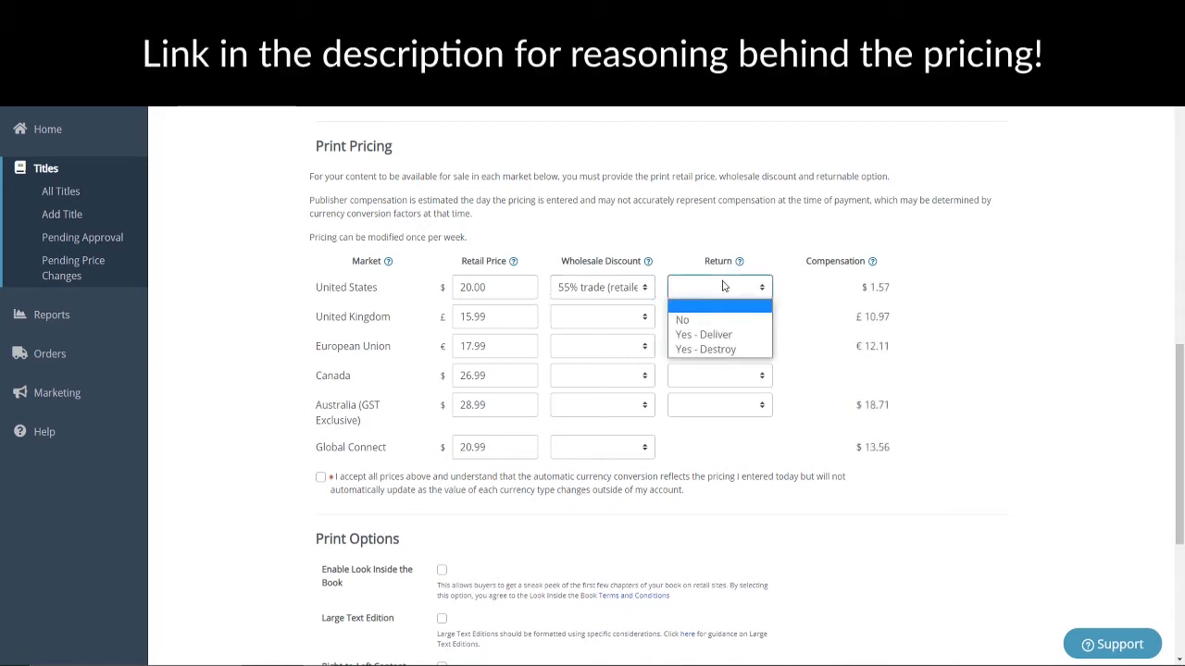
click(728, 350)
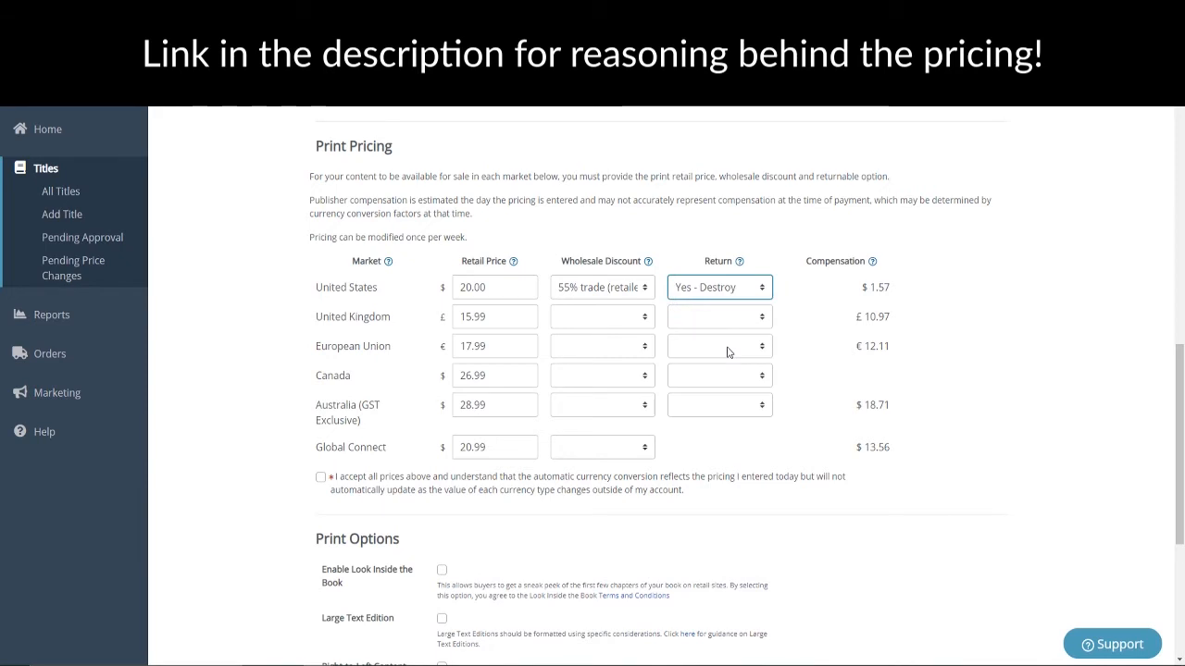
click(794, 293)
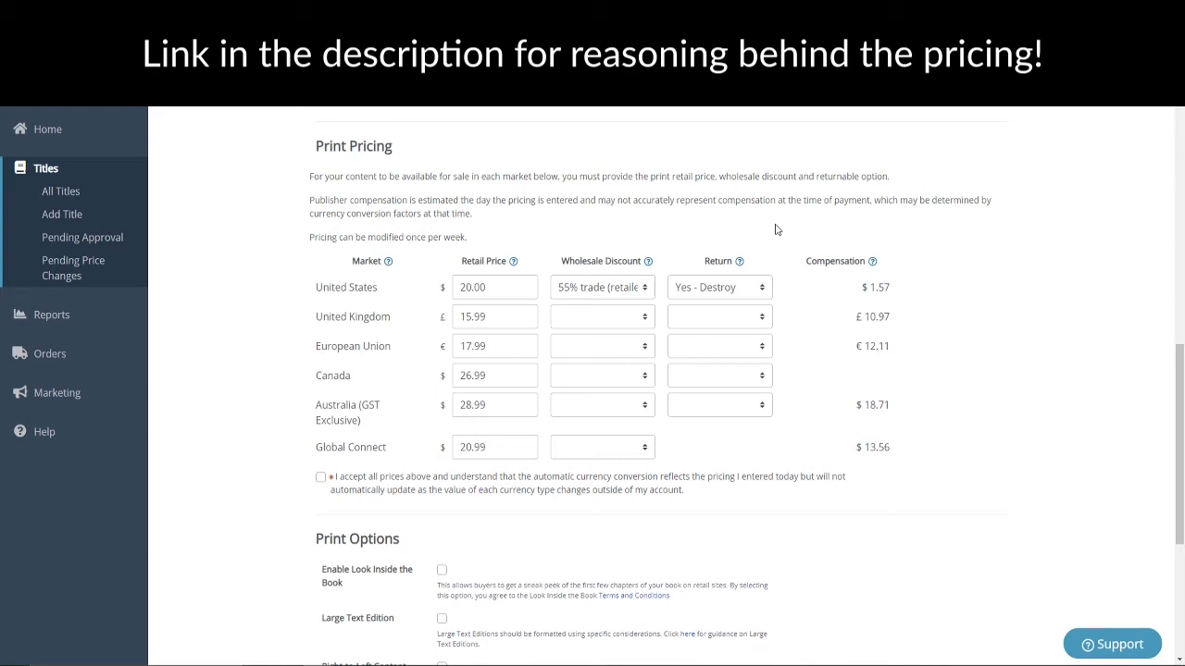
click(711, 291)
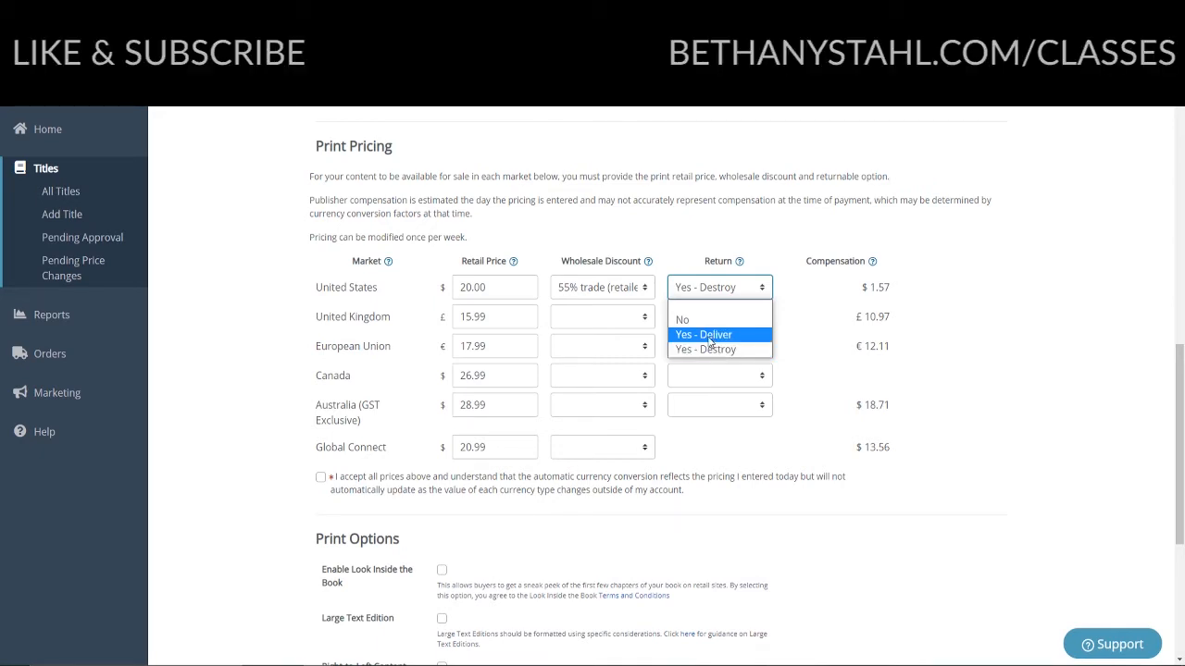
click(707, 351)
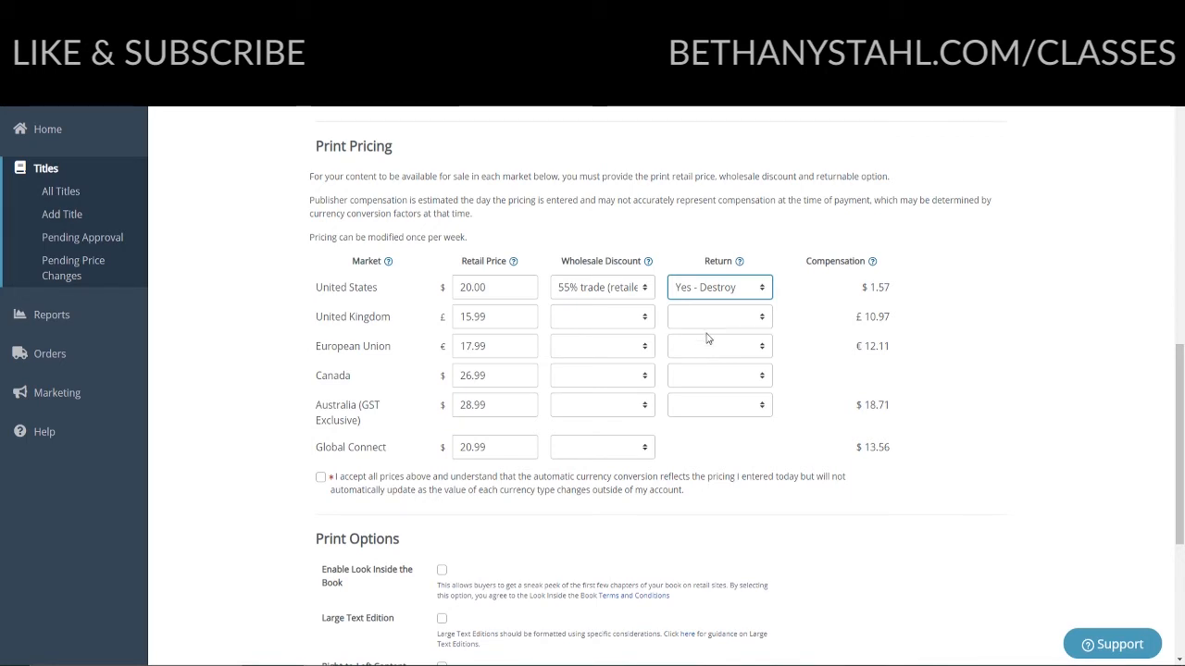
- Set the wholesale discount to 55% trade (retailer preference) for the United Kingdom and the European Union
click(644, 318)
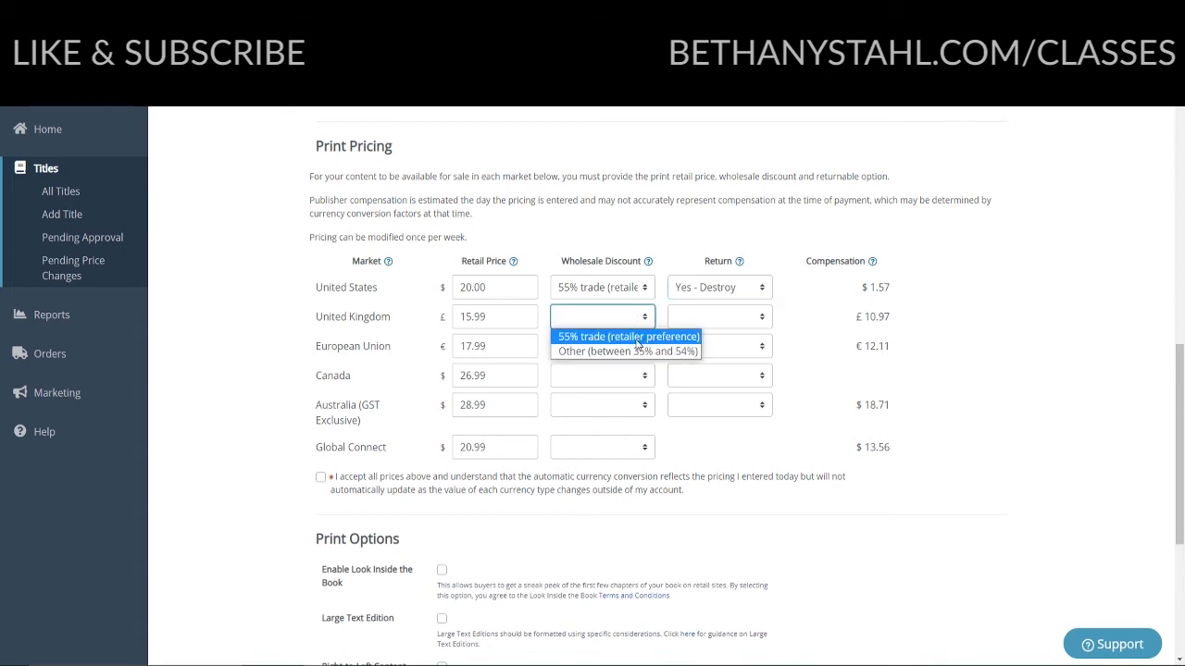
click(637, 338)
click(629, 347)
click(619, 377)
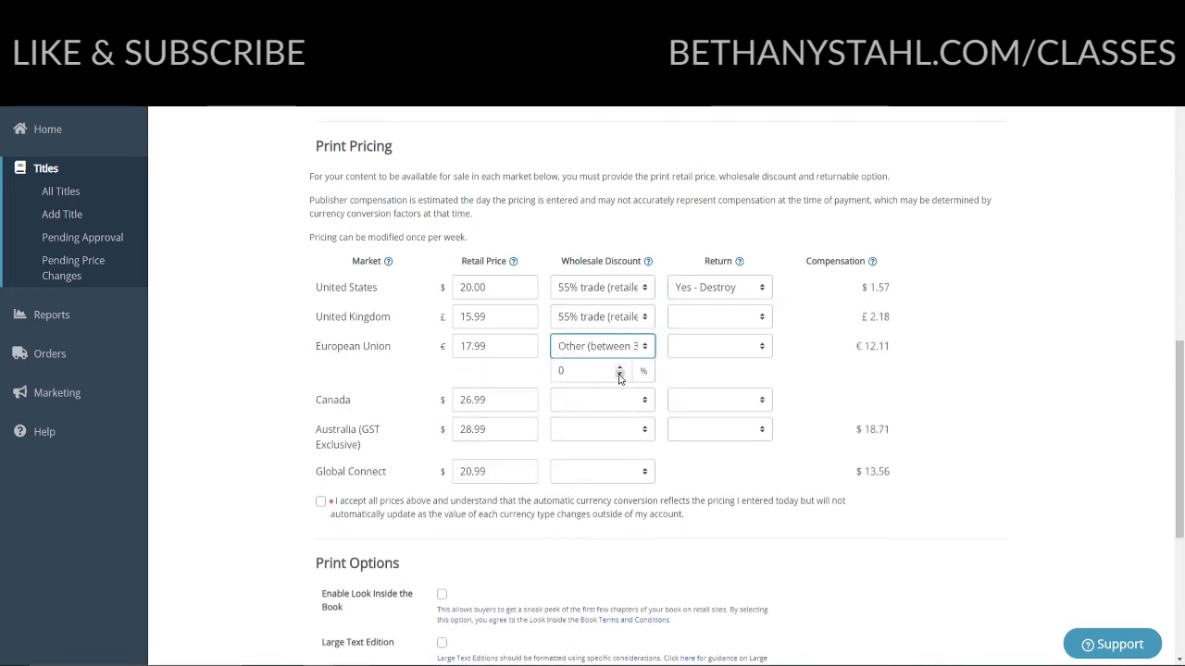
click(611, 348)
click(602, 366)
- Apply the 55% trade (retailer preference) wholesale discount to Canada, Australia and Global Connect
click(627, 380)
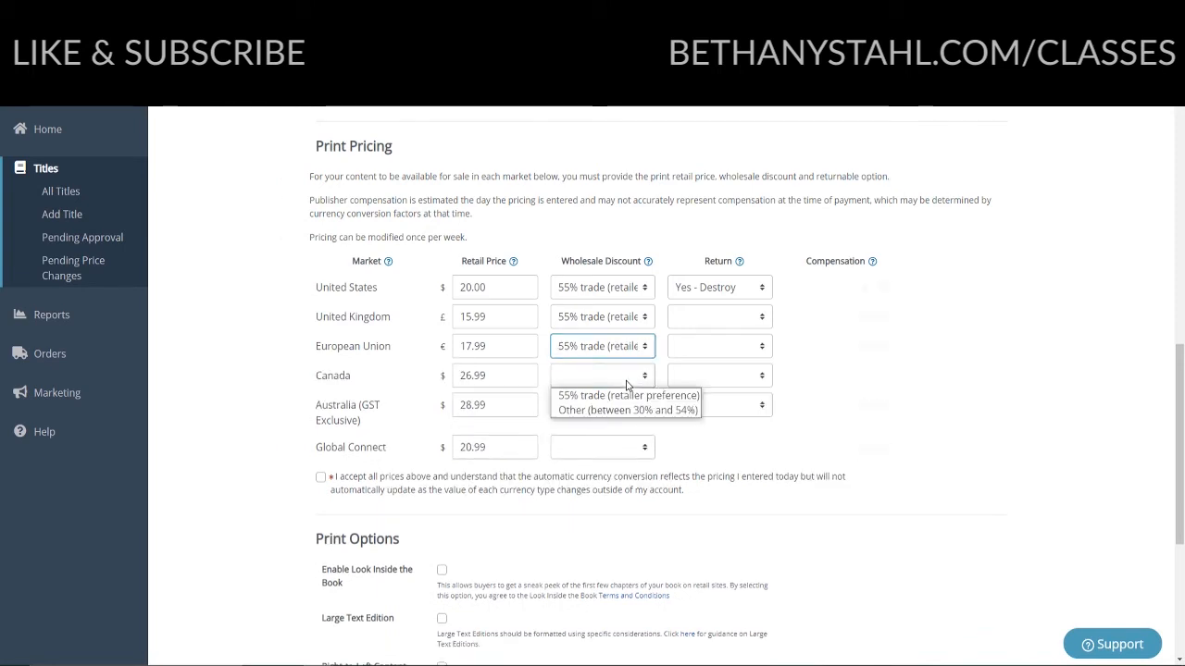
click(625, 395)
click(603, 405)
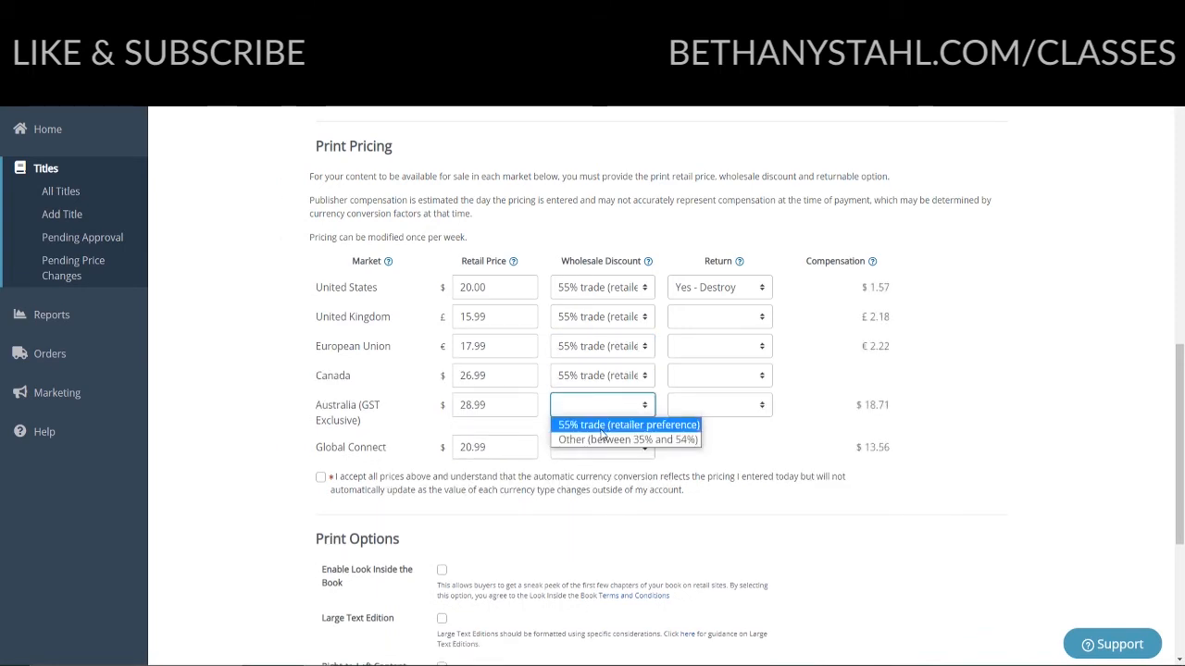
click(601, 425)
click(602, 447)
click(602, 467)
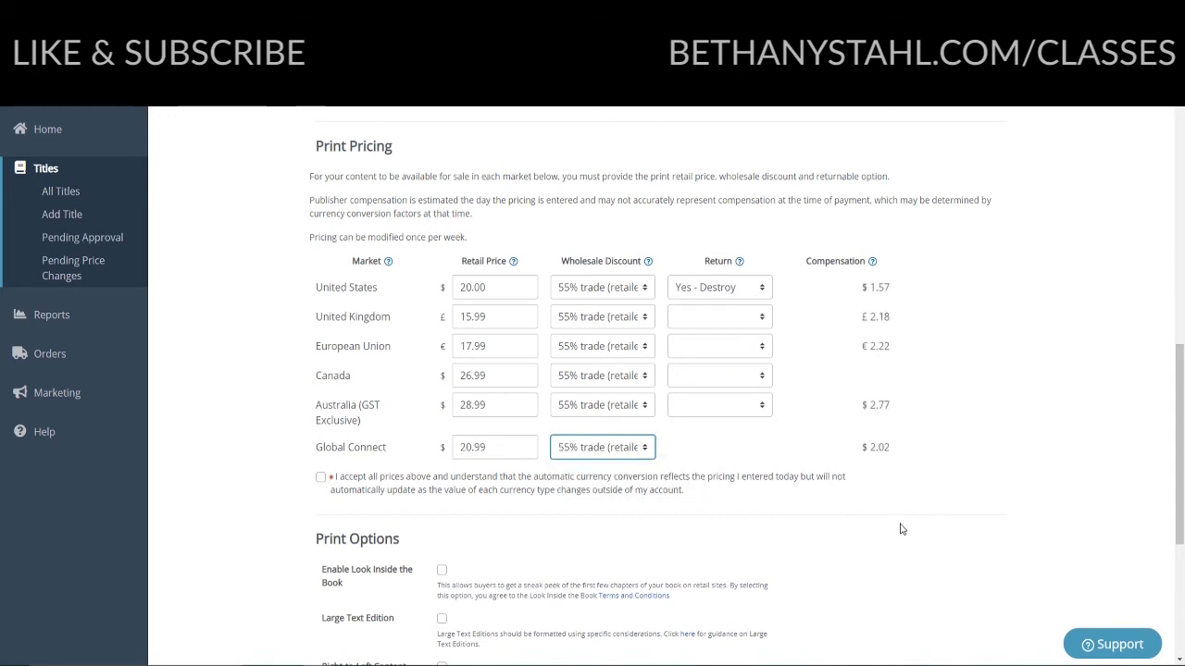
- Set the return option to "Yes - Destroy" for the United Kingdom, European Union, Canada and Australia, and accept all prices
click(741, 320)
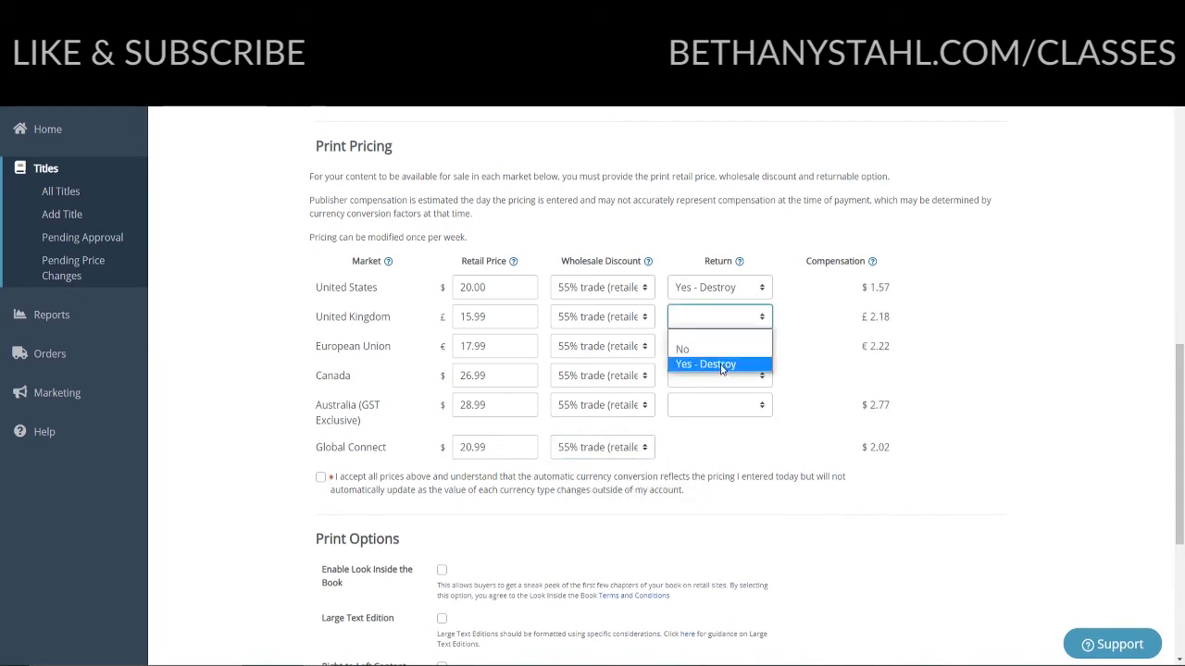
click(721, 366)
click(719, 346)
click(701, 393)
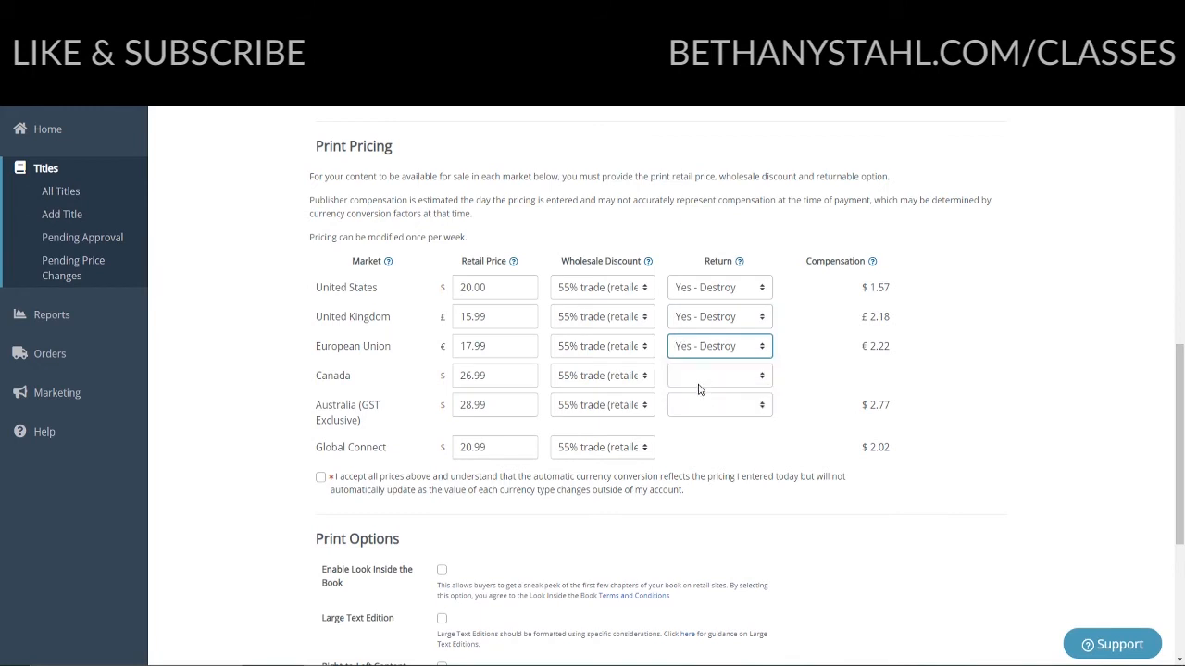
click(701, 383)
click(700, 438)
click(690, 404)
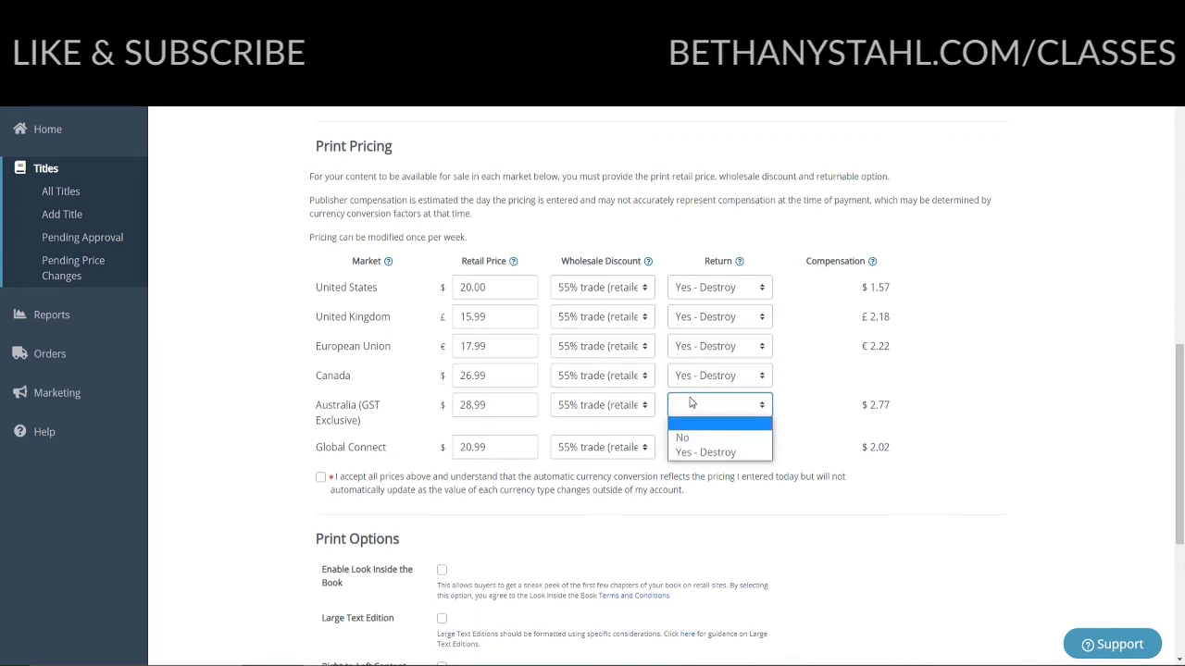
click(698, 452)
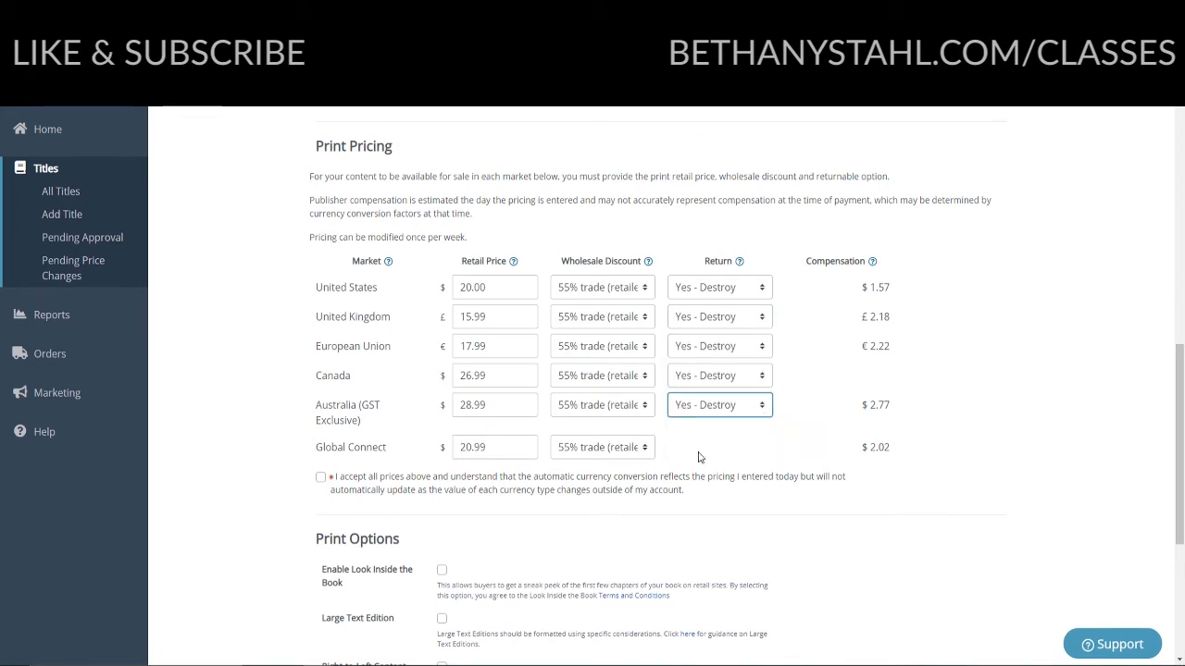
click(321, 479)
scroll(748, 465, down, 1)
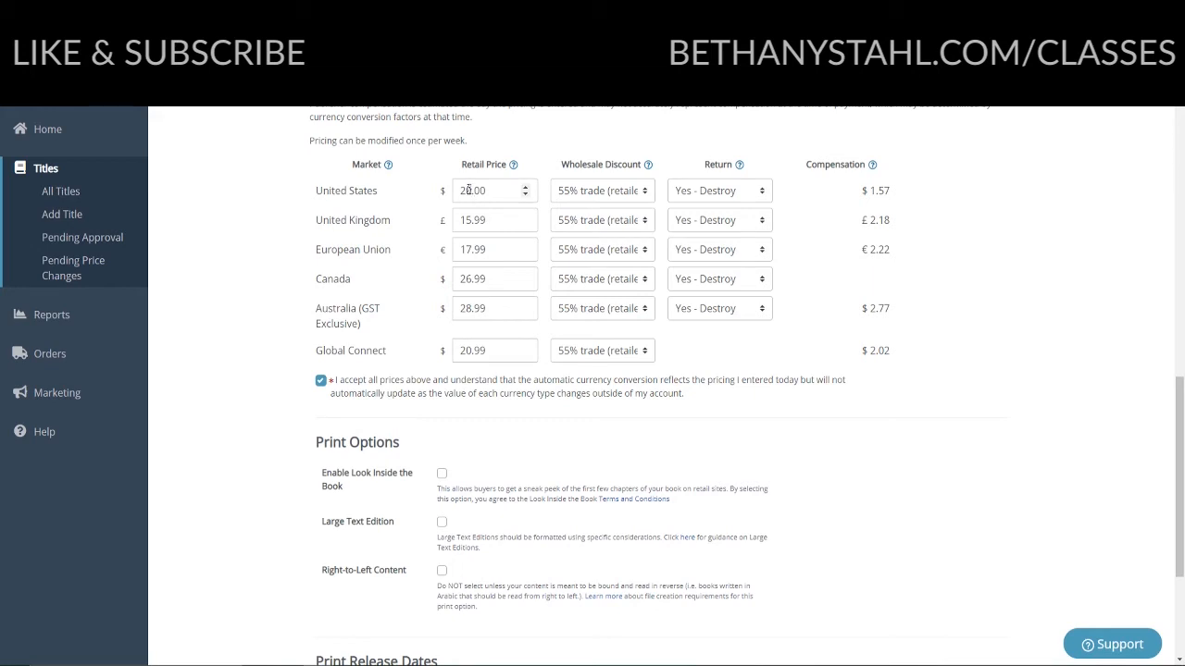
- Try a United Kingdom retail price of £16.00, and set it back to £15.99
click(475, 219)
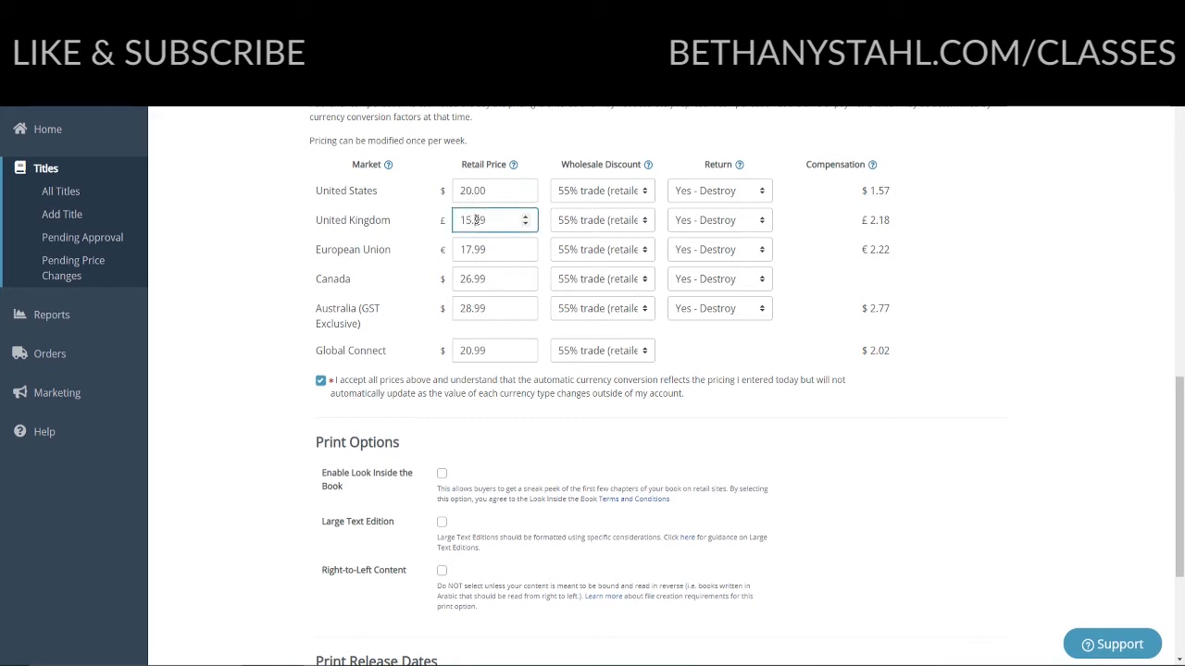
click(525, 217)
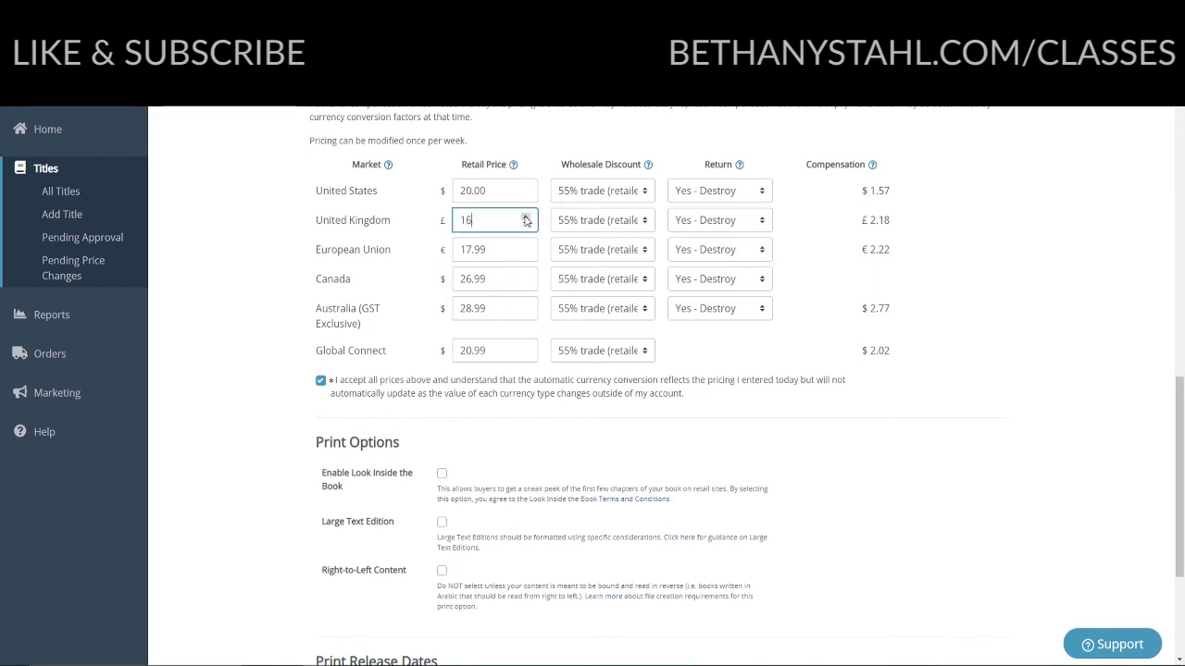
click(525, 218)
click(525, 225)
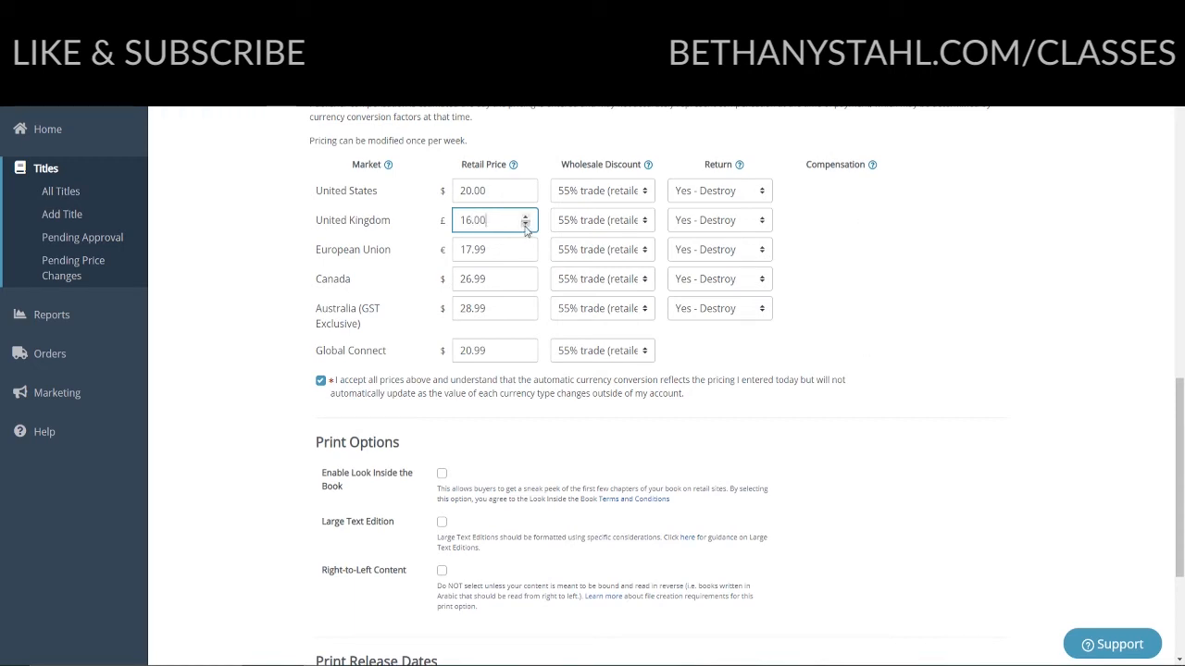
click(525, 225)
click(1024, 325)
click(525, 225)
text(15.99)
click(952, 269)
- Open the Look Inside the Book Terms and Conditions in a new tab and read through them
scroll(953, 268, down, 3)
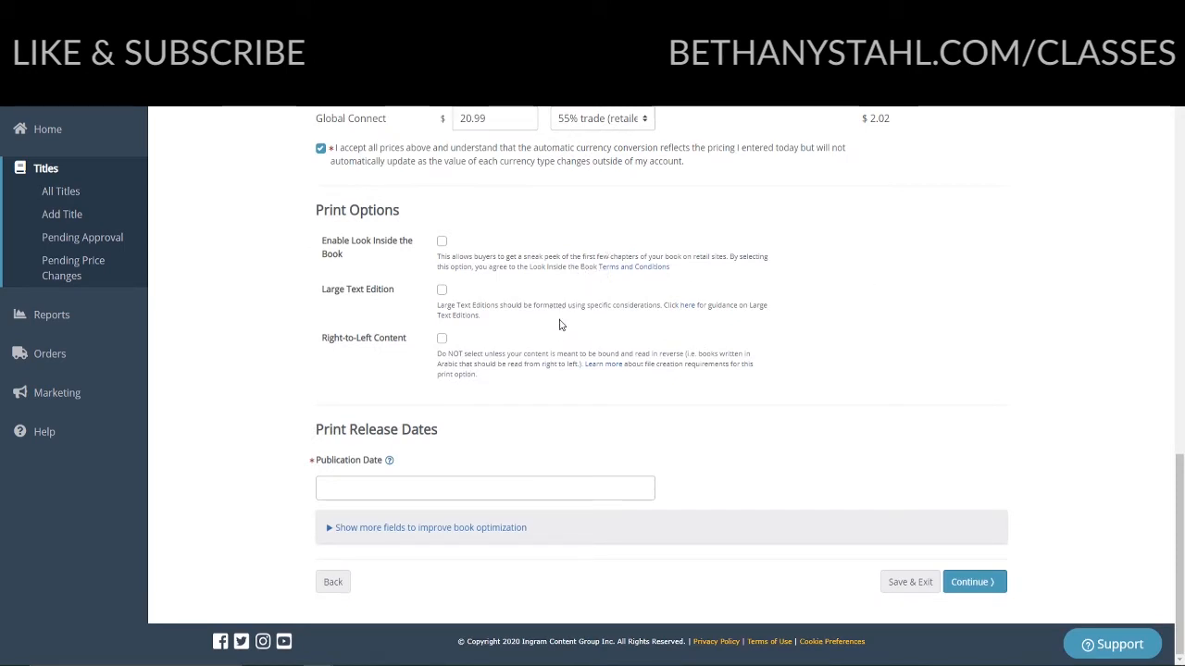
right_click(642, 274)
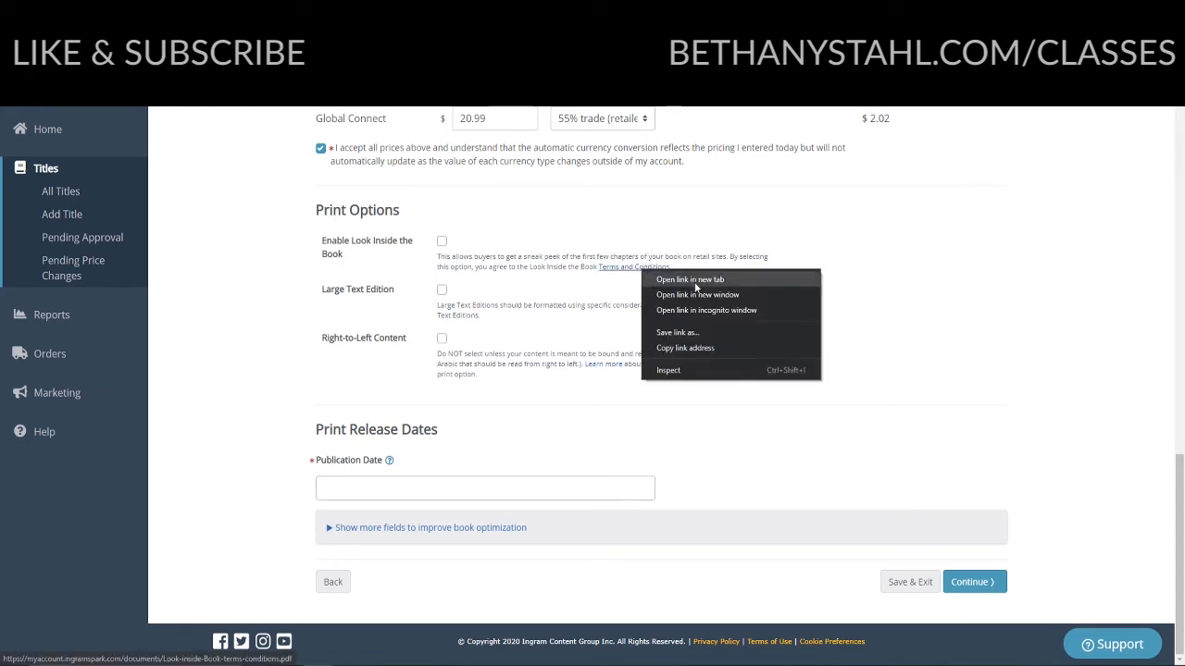
click(696, 283)
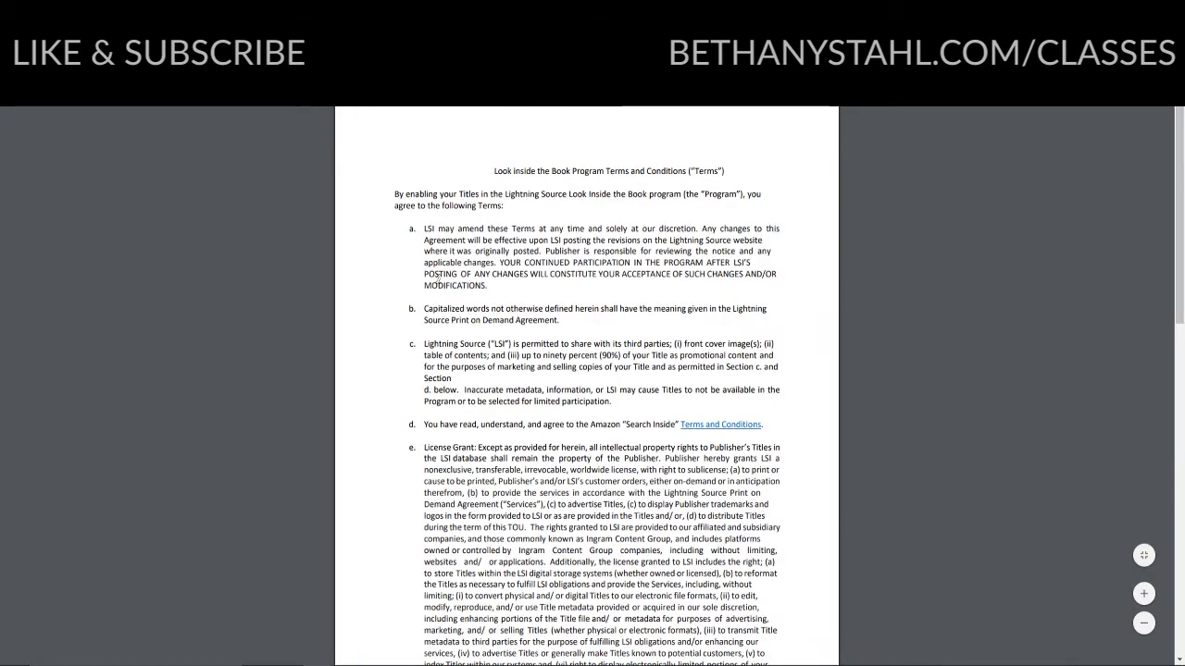
scroll(663, 239, down, 2)
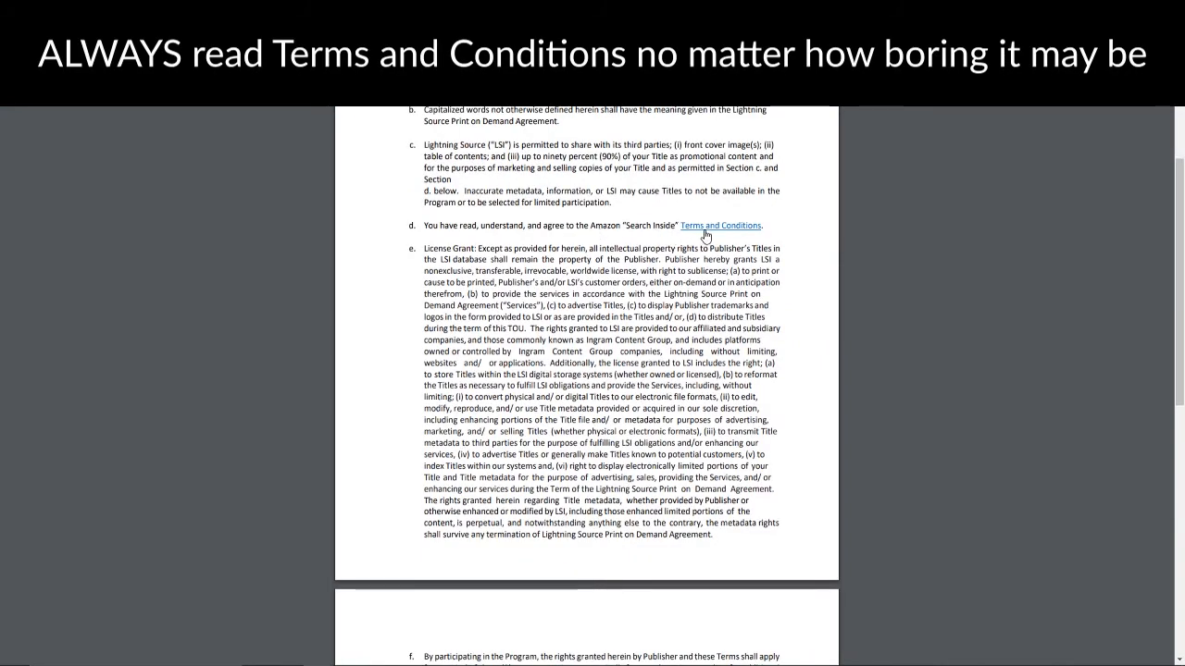
- Check the linked Amazon "Search Inside" Terms and Conditions in a separate tab, and return to the print information form
right_click(702, 226)
click(731, 238)
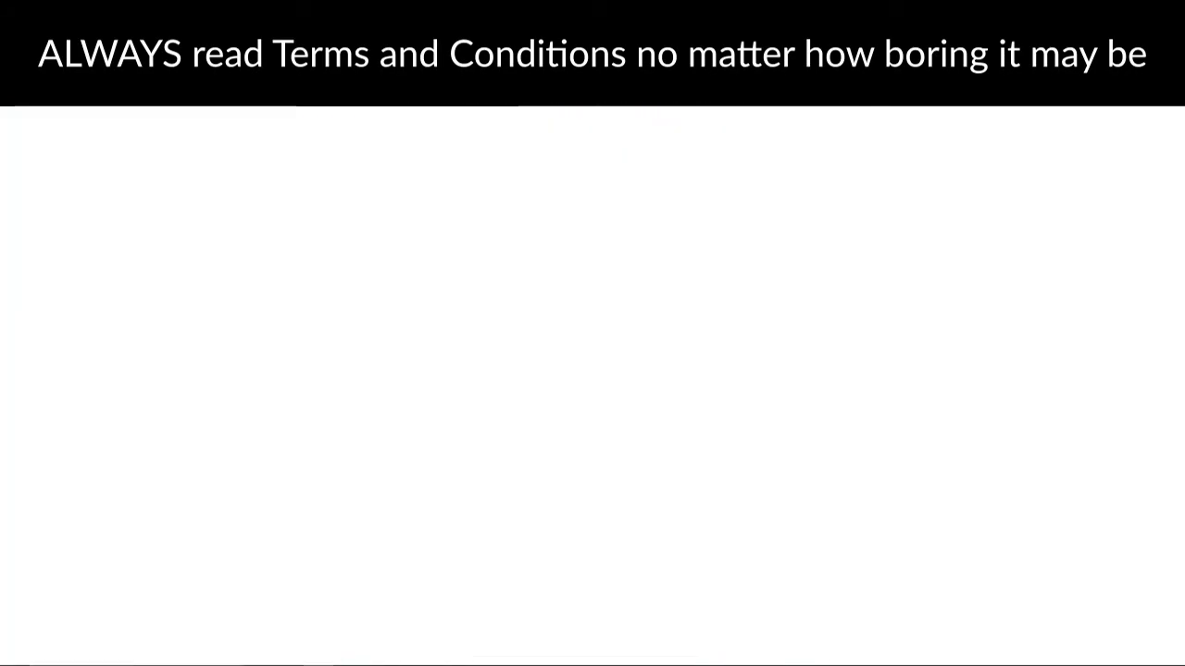
click(416, 11)
scroll(592, 370, down, 1)
key(ctrl+shift+Tab)
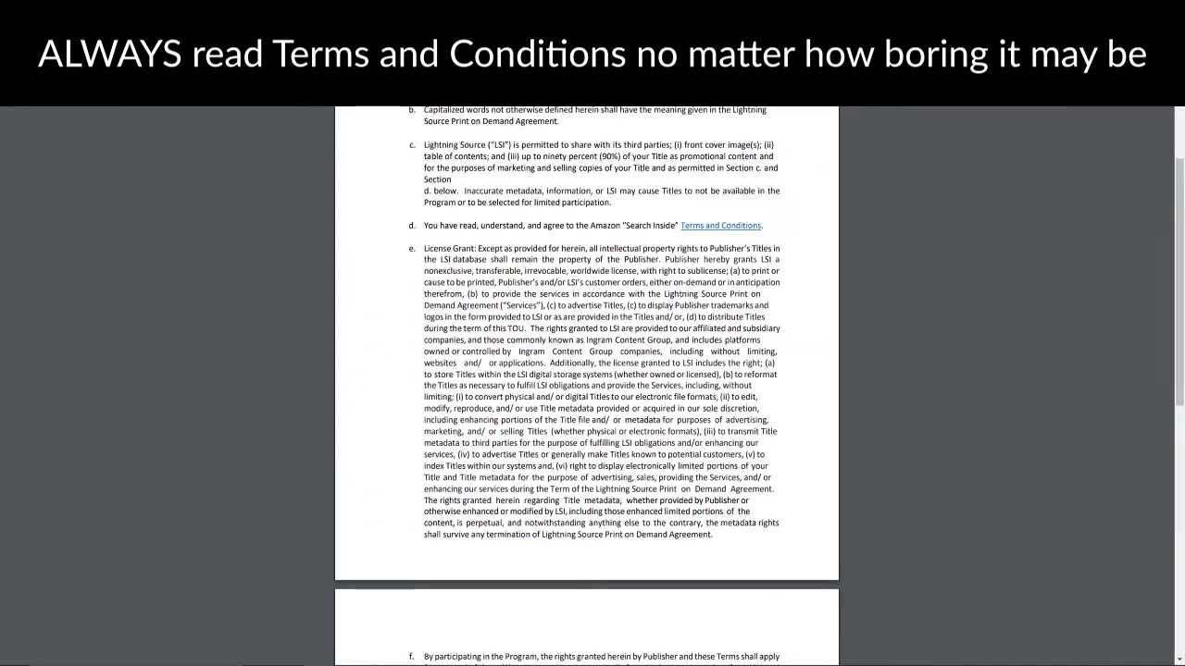
scroll(590, 198, up, 1)
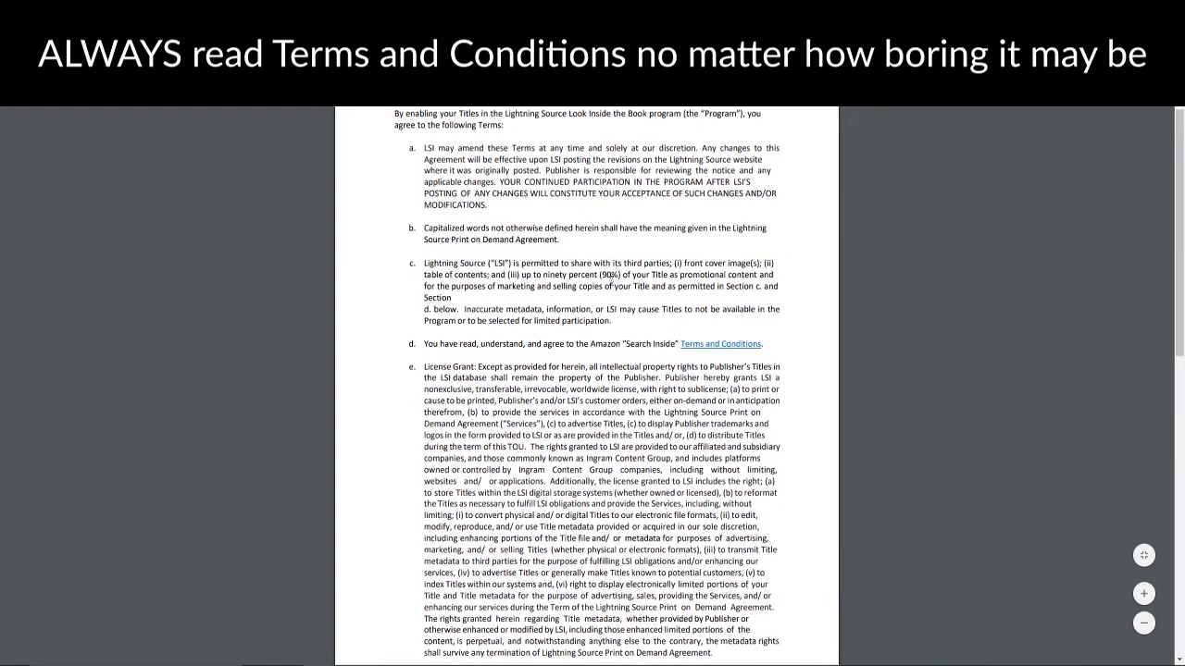
scroll(612, 277, up, 1)
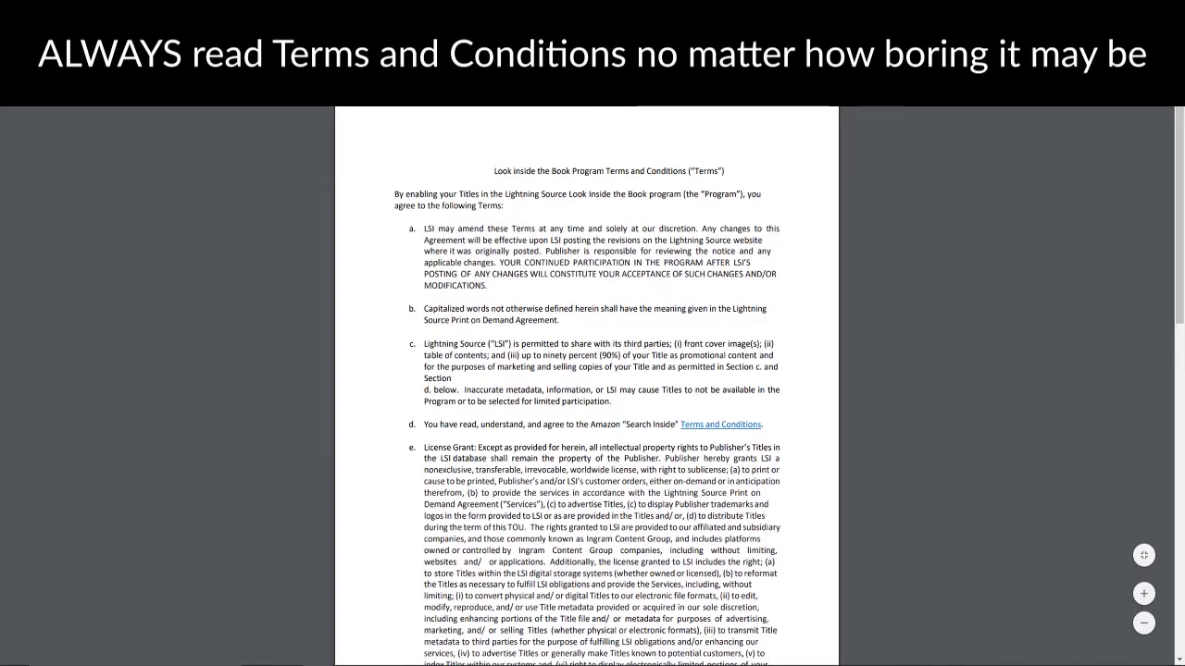
key(ctrl+shift+Tab)
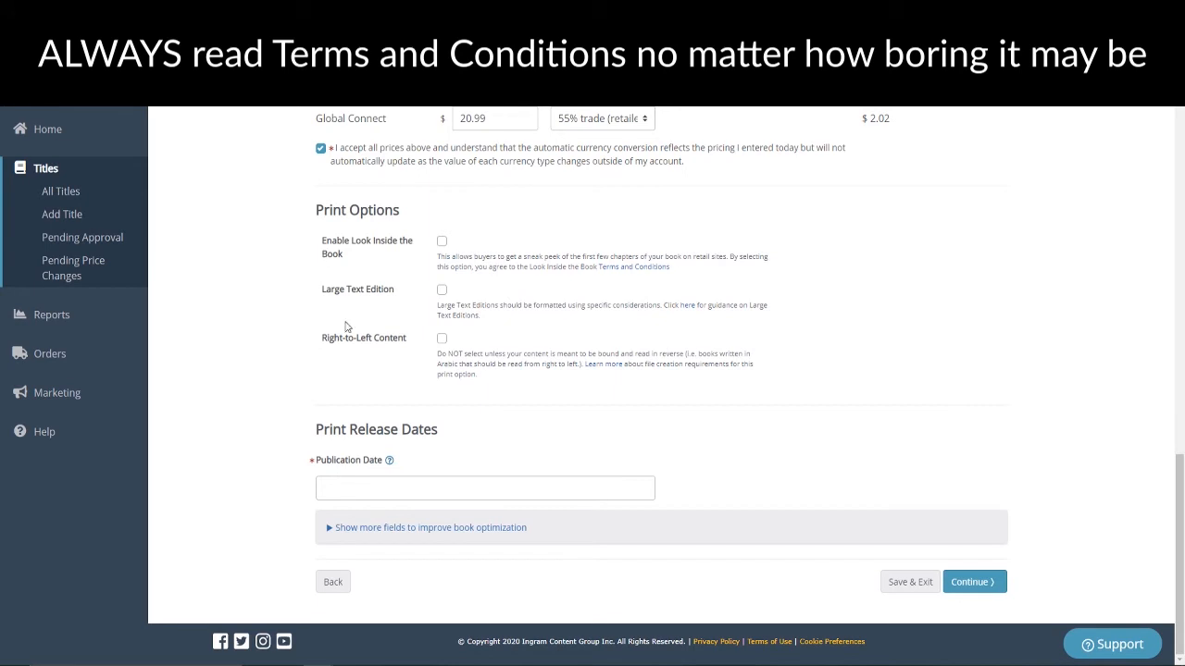
- Set the print publication date to 04 Sep 2020, matching the title's Amazon listing, and continue to the print upload stage
scroll(356, 369, up, 3)
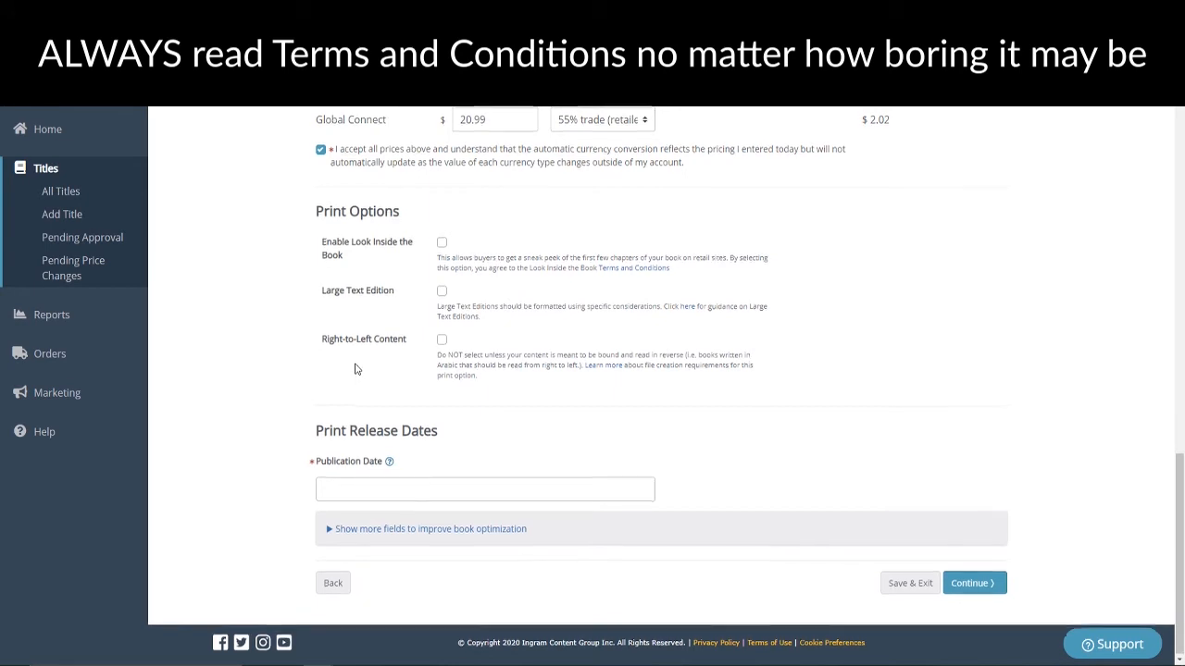
scroll(355, 370, down, 3)
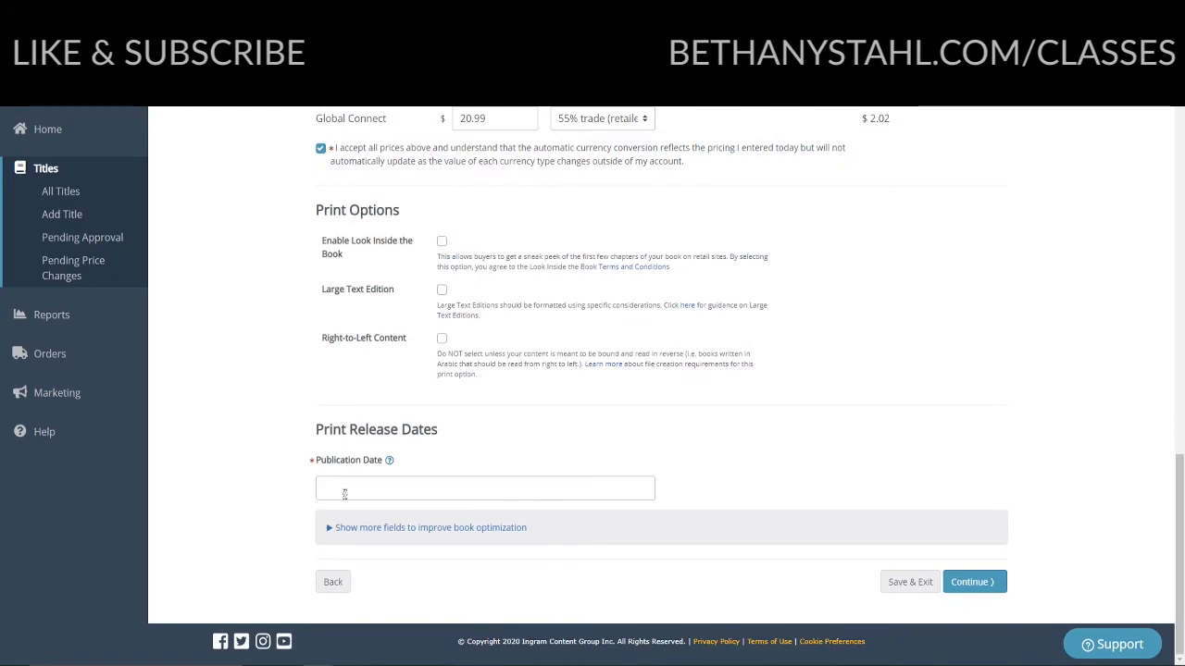
click(344, 493)
scroll(343, 495, down, 1)
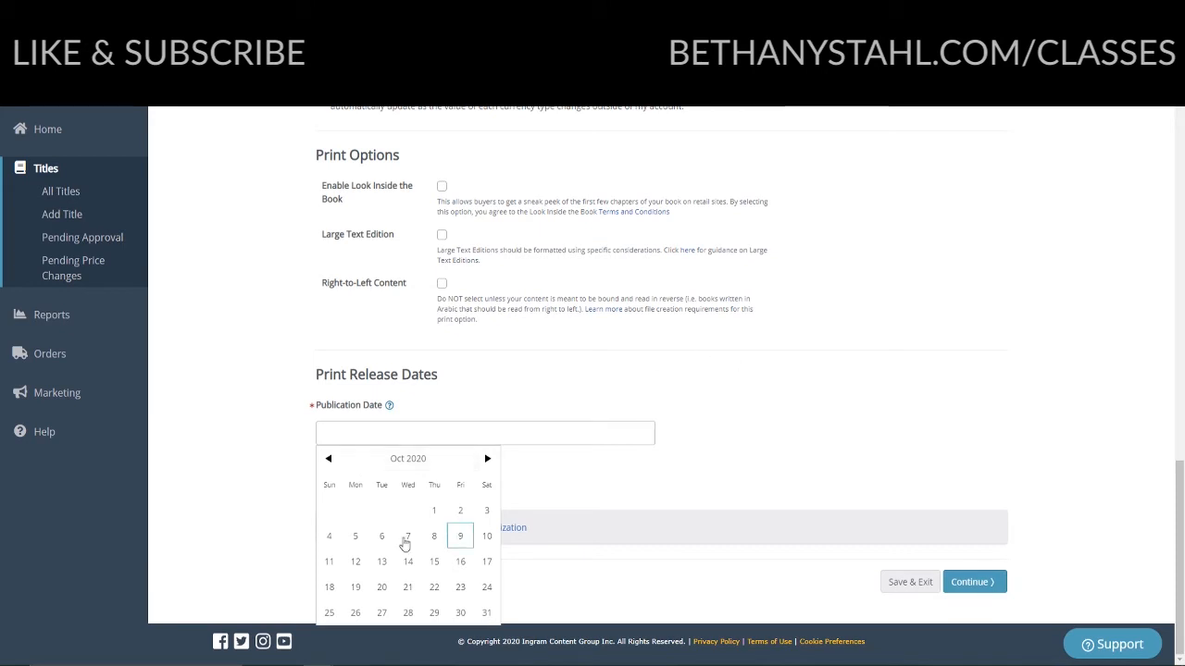
click(335, 462)
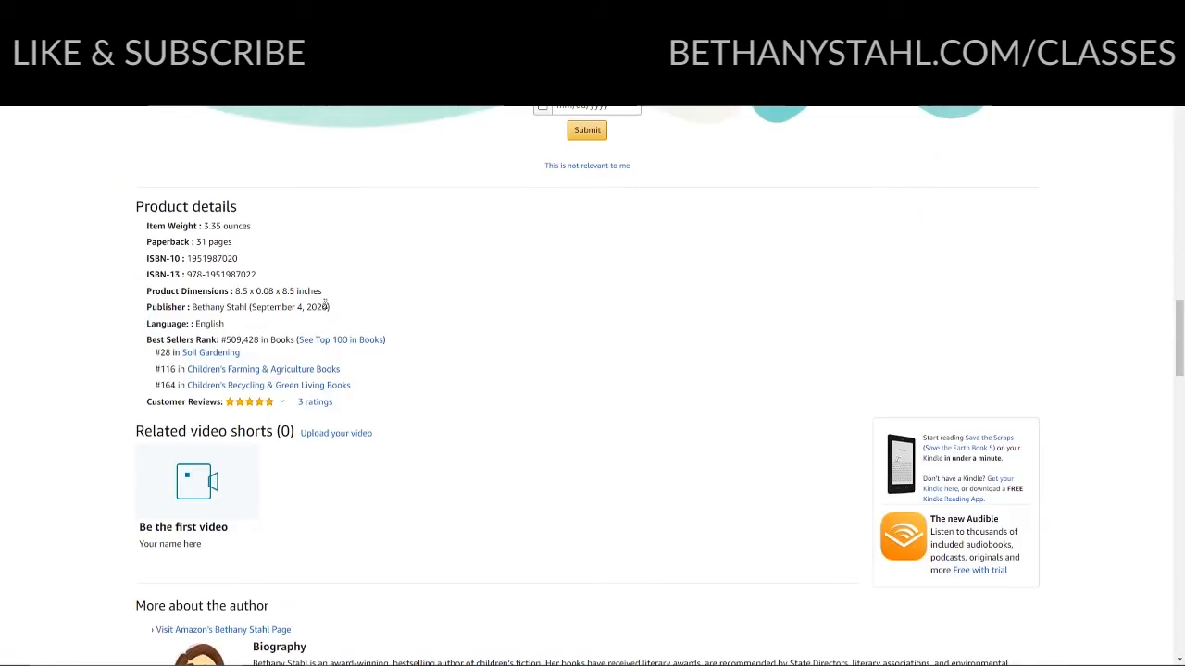
drag(327, 308, 268, 307)
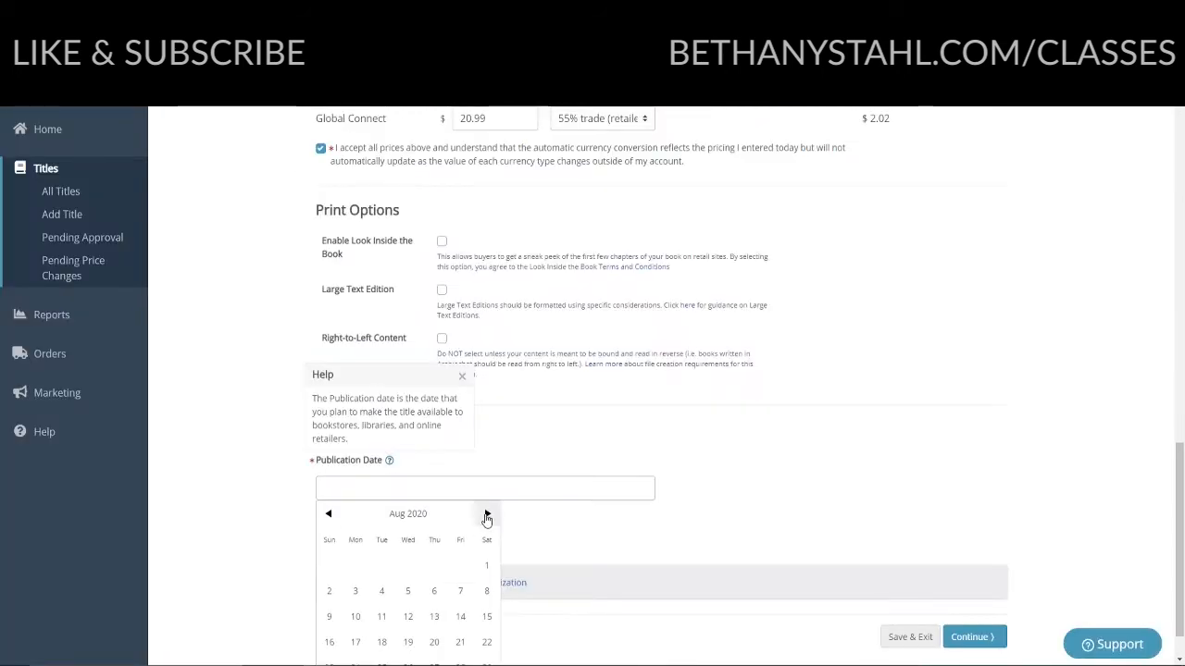
click(486, 514)
click(460, 566)
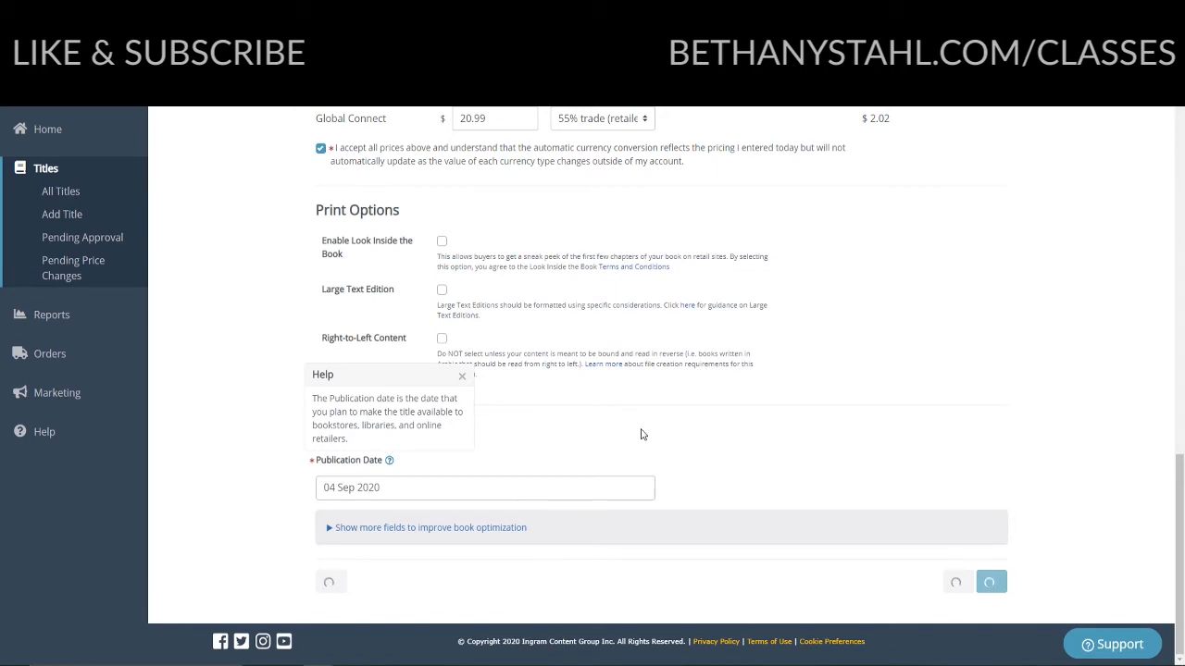
click(970, 581)
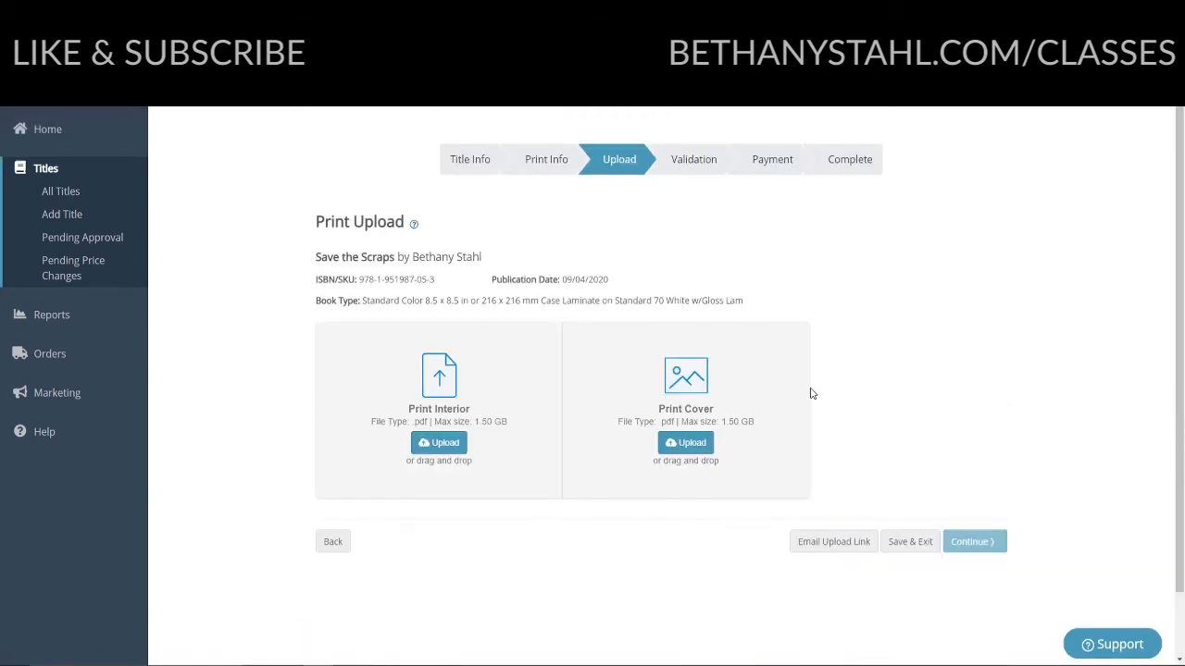
scroll(812, 394, down, 1)
scroll(812, 394, up, 1)
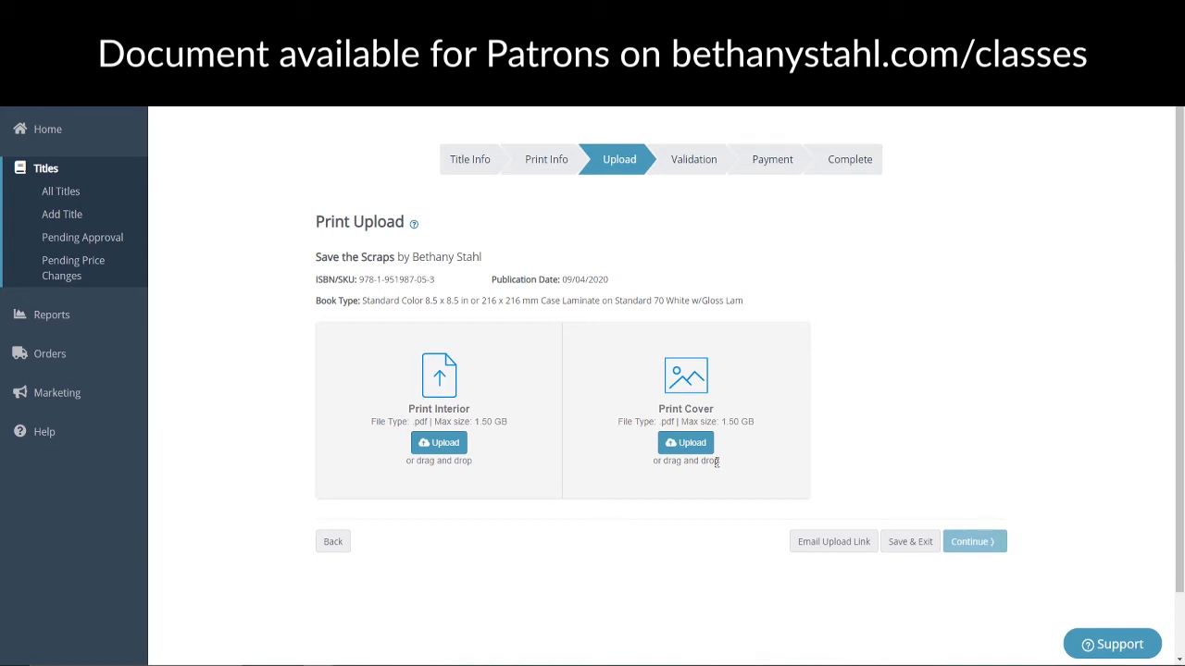
click(451, 444)
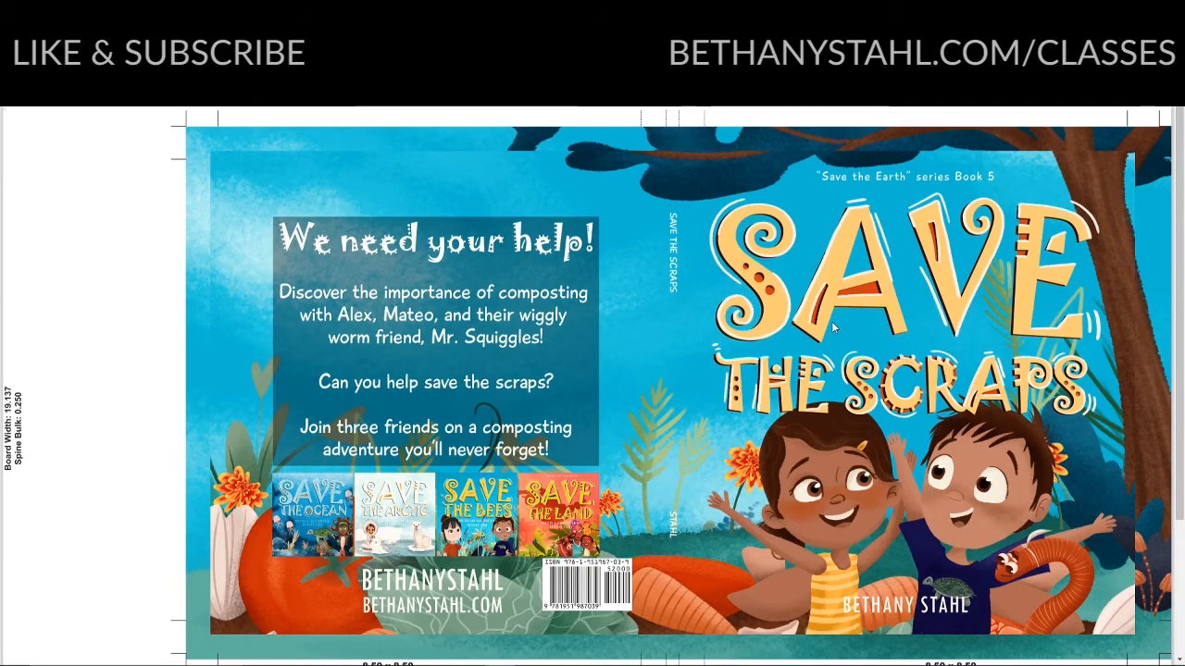
- Examine the ISBN barcode and the trim and spine dimensions on the finished Save the Scraps cover file
scroll(831, 322, up, 5)
scroll(831, 322, down, 6)
scroll(454, 292, left, 4)
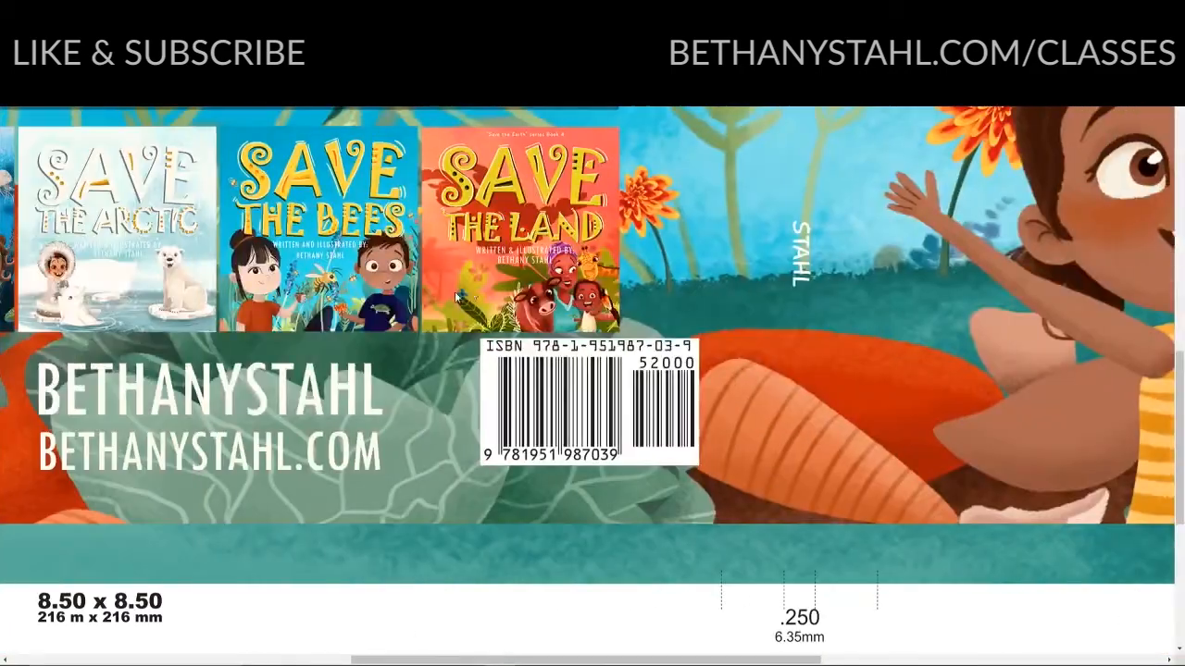
scroll(693, 446, down, 4)
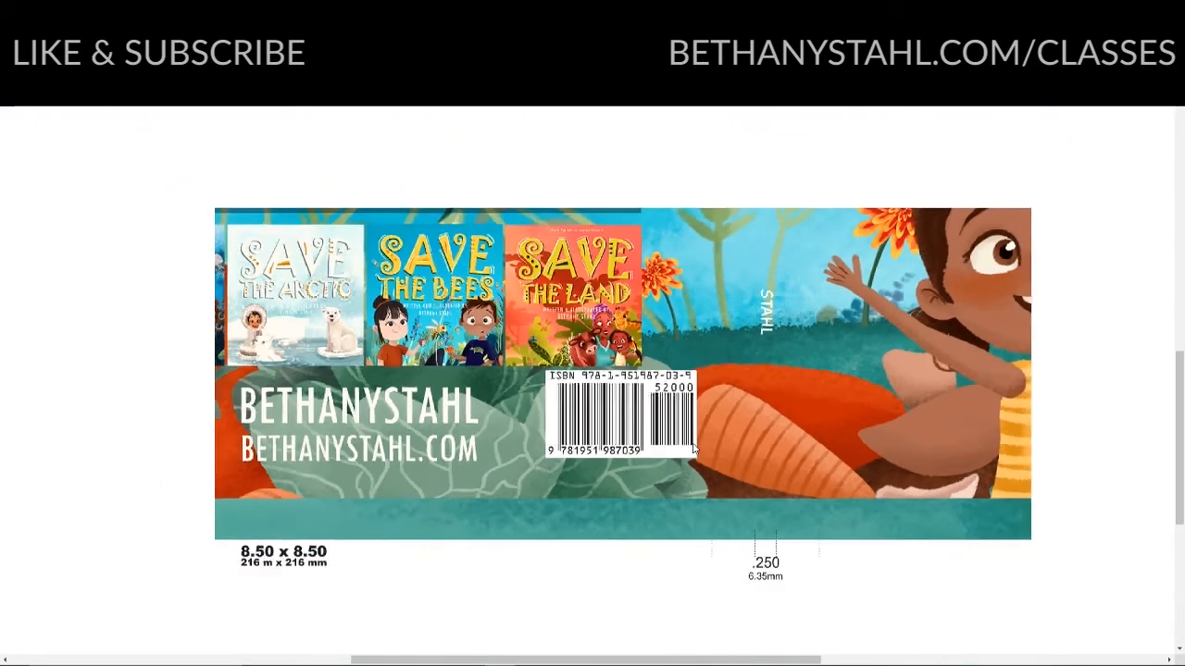
scroll(692, 442, down, 2)
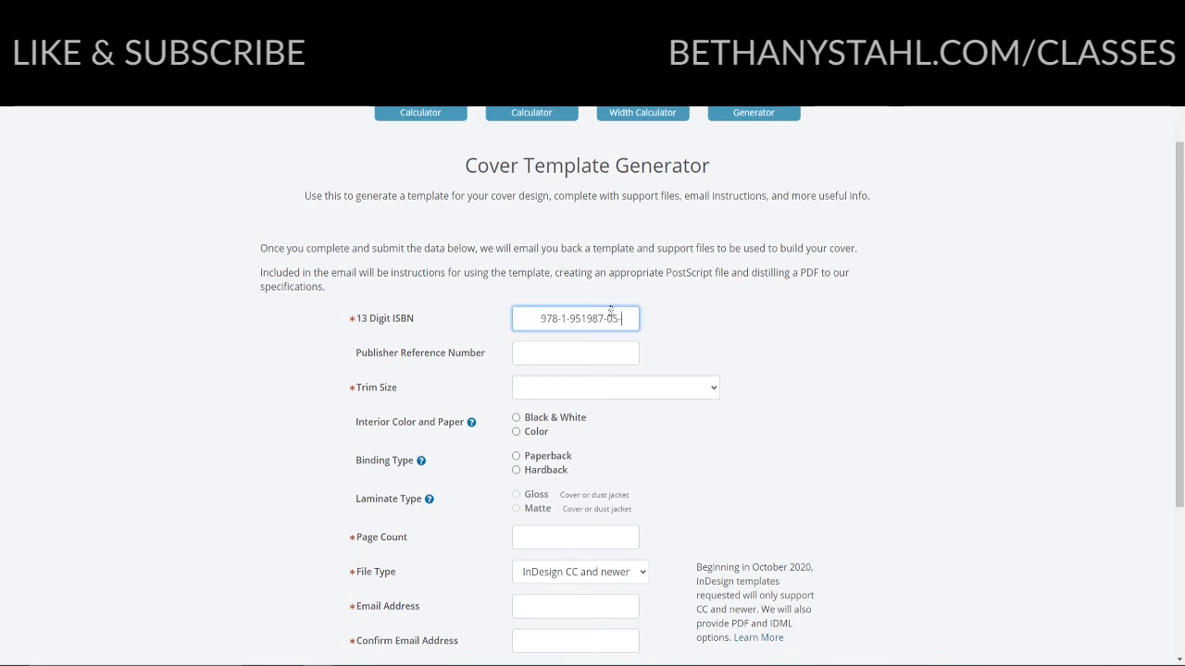
key(BackSpace)
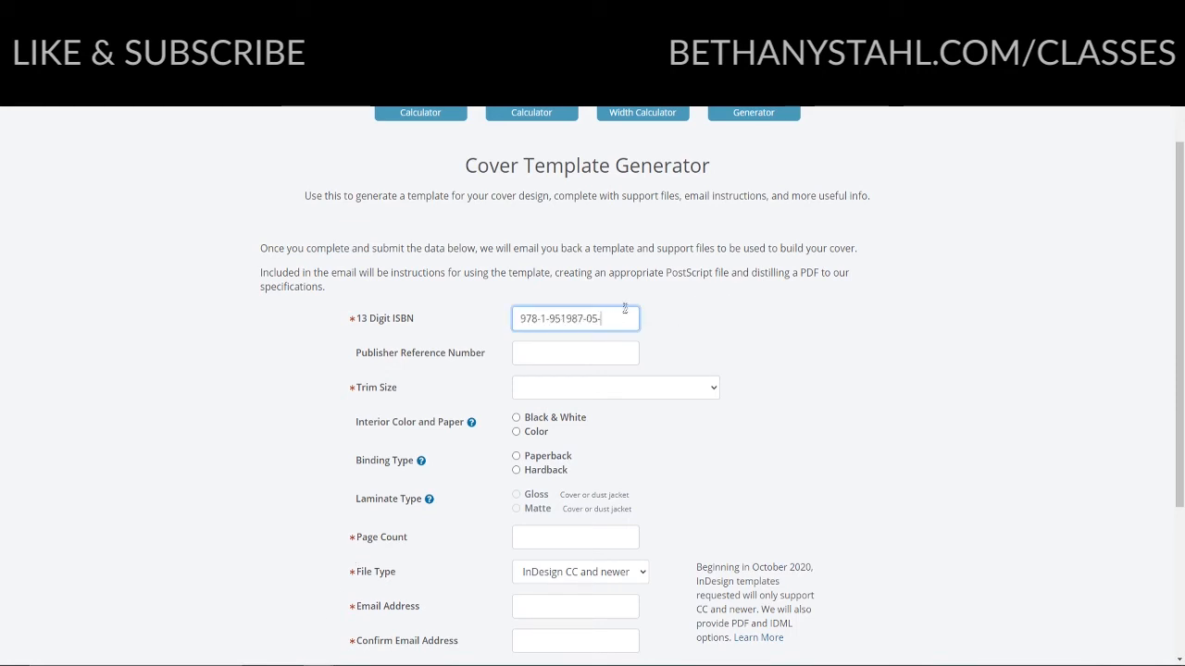
scroll(624, 309, down, 3)
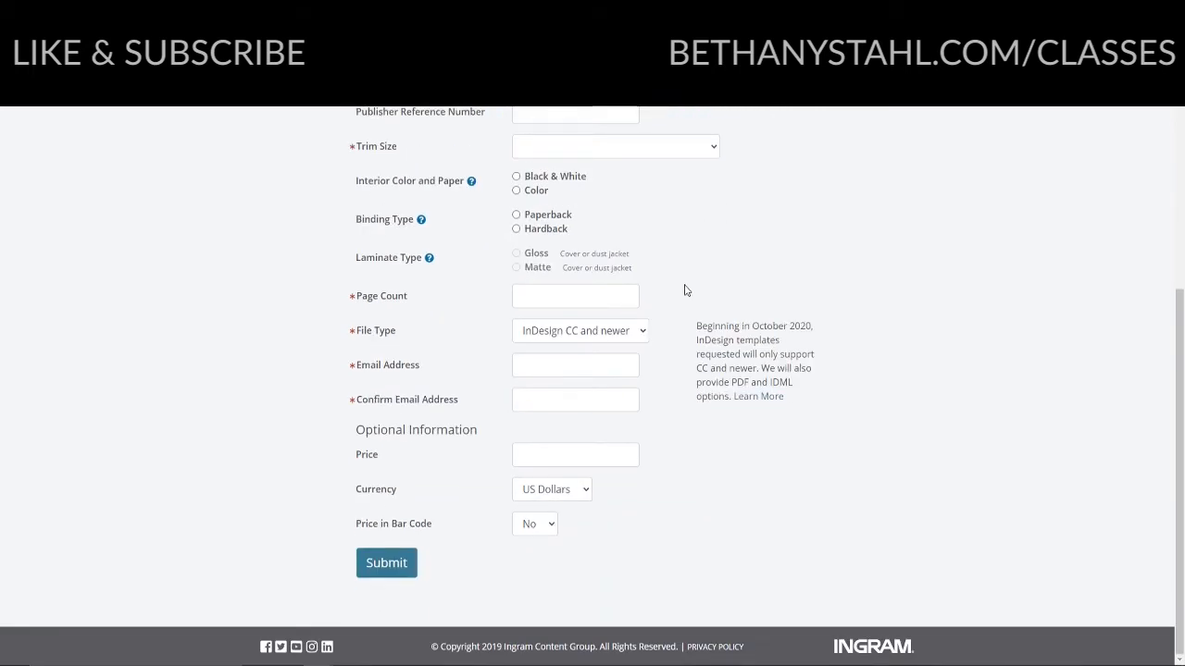
scroll(683, 288, up, 2)
click(624, 243)
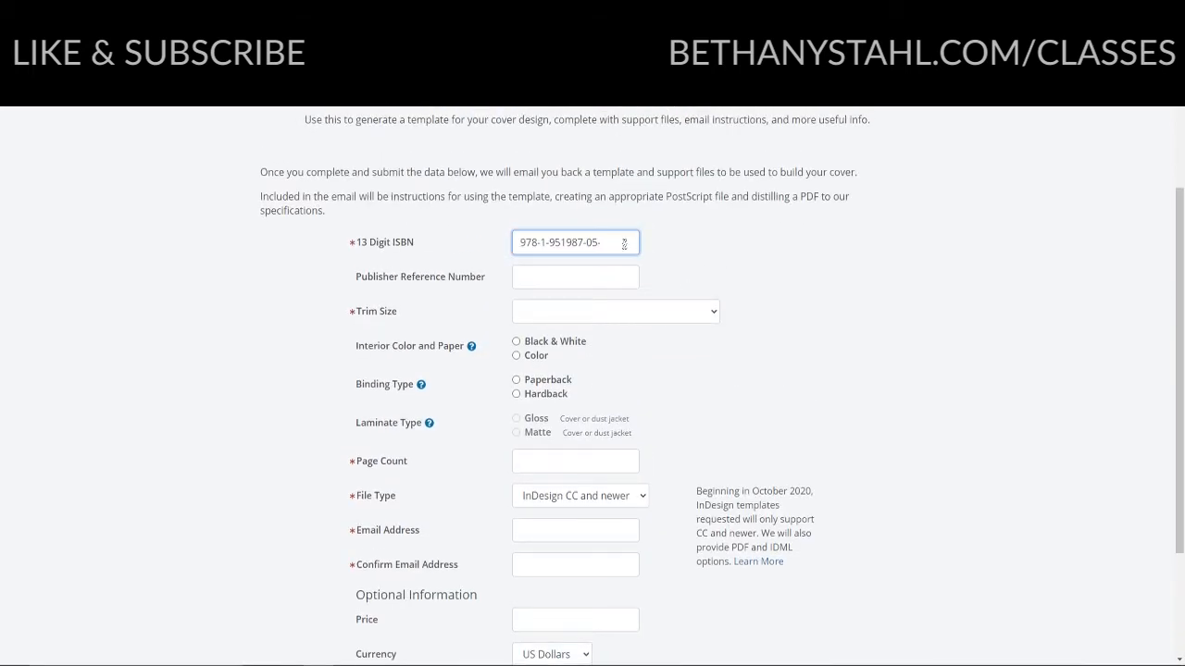
text(3)
click(575, 267)
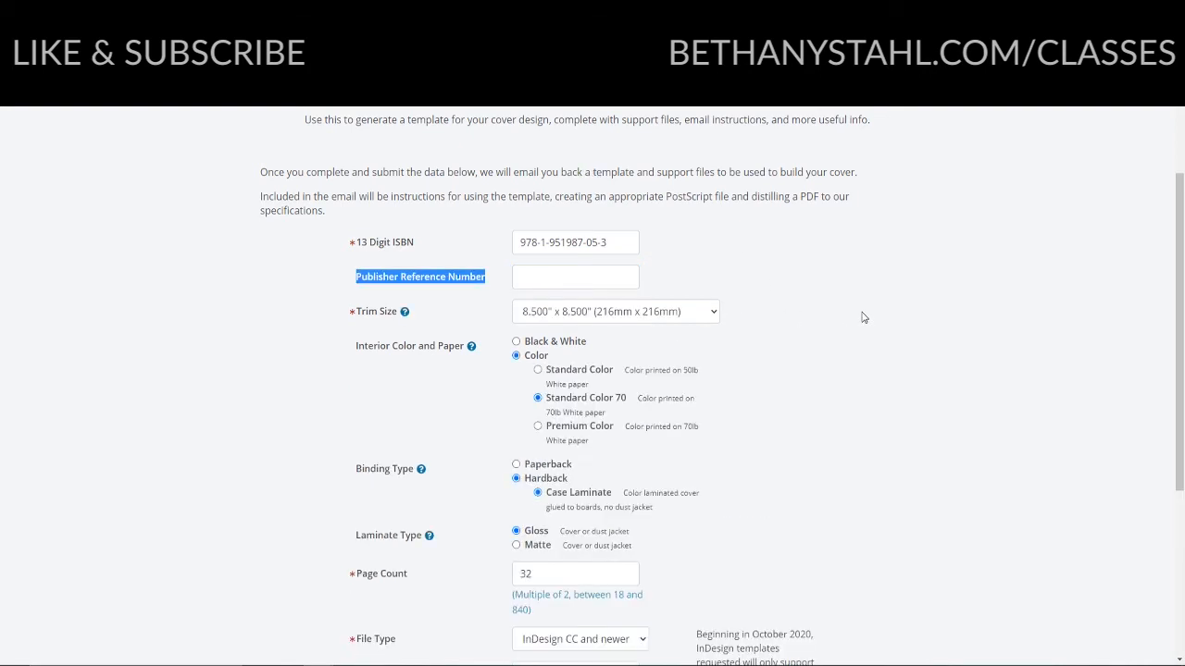
- Review the cover template form's print specifications, file type, email and optional price settings
click(803, 308)
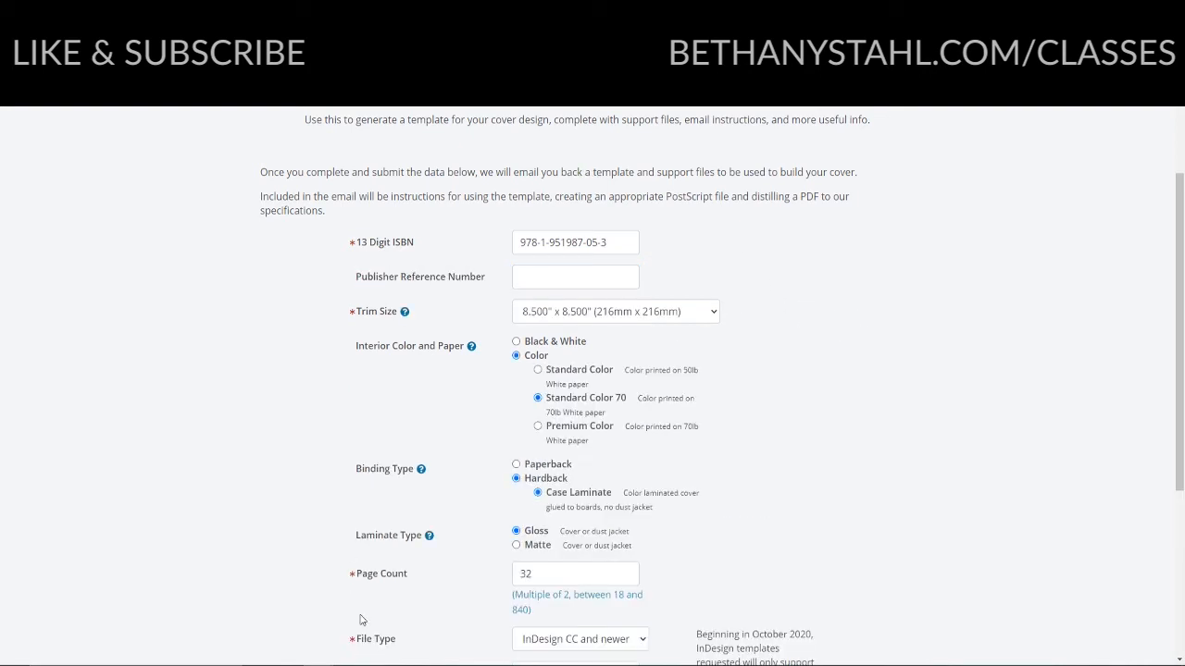
scroll(733, 322, down, 3)
scroll(733, 322, down, 1)
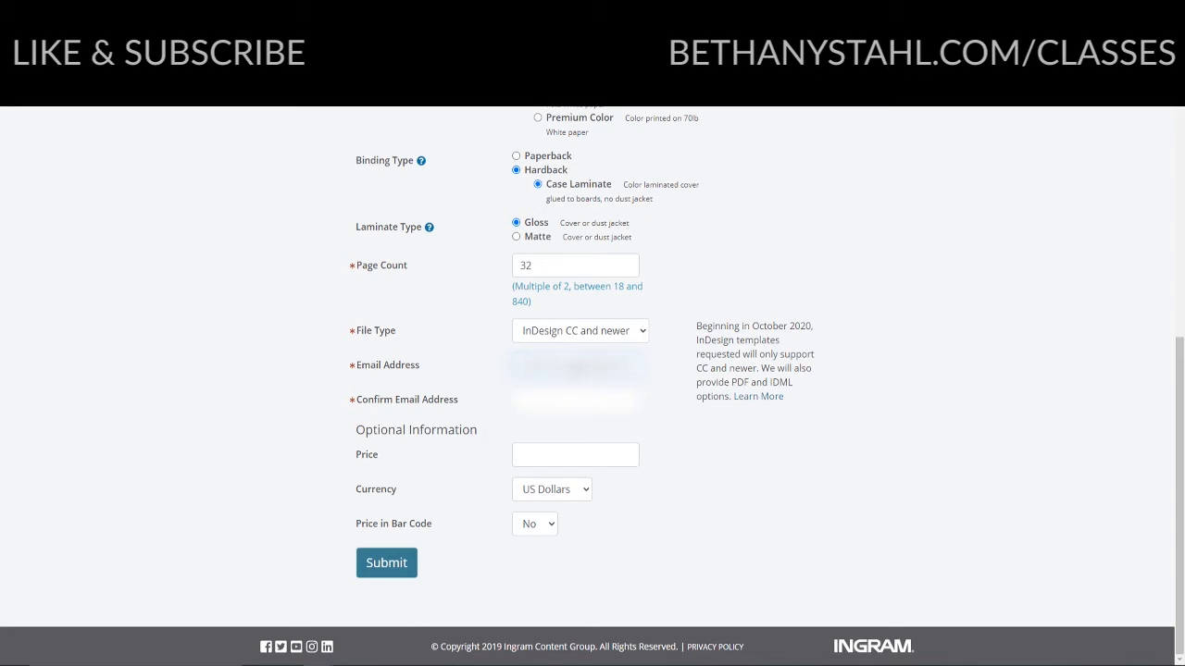
- Fill in the email address and its confirmation on the cover template form
key(Tab)
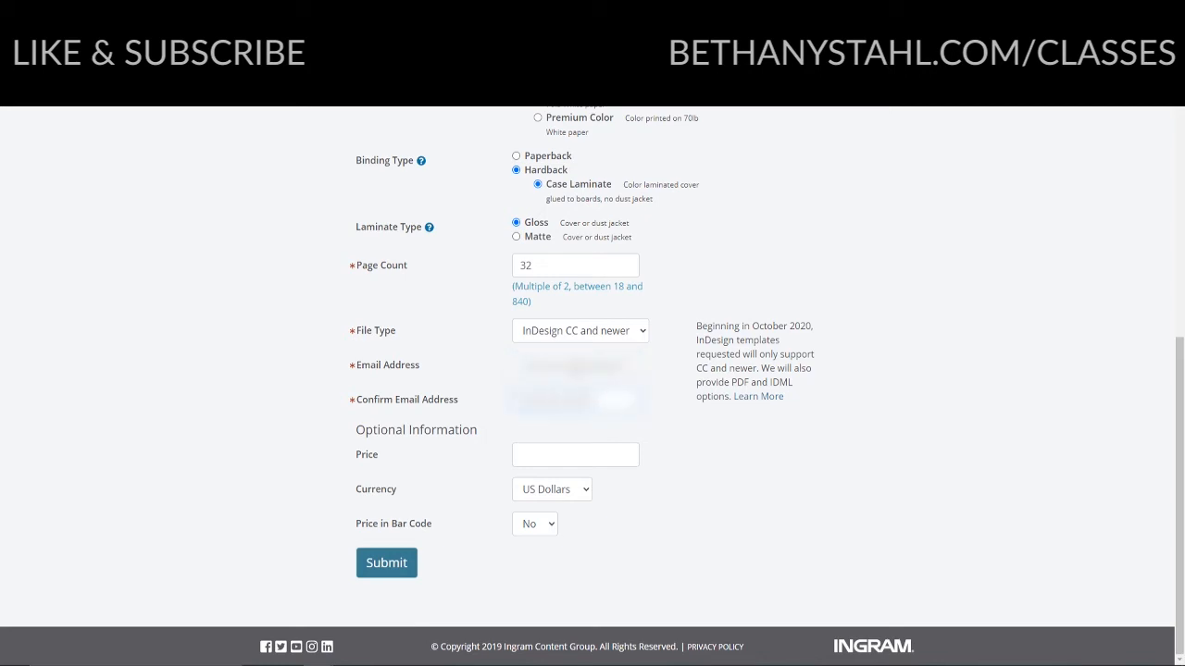
text(.com)
key(Tab)
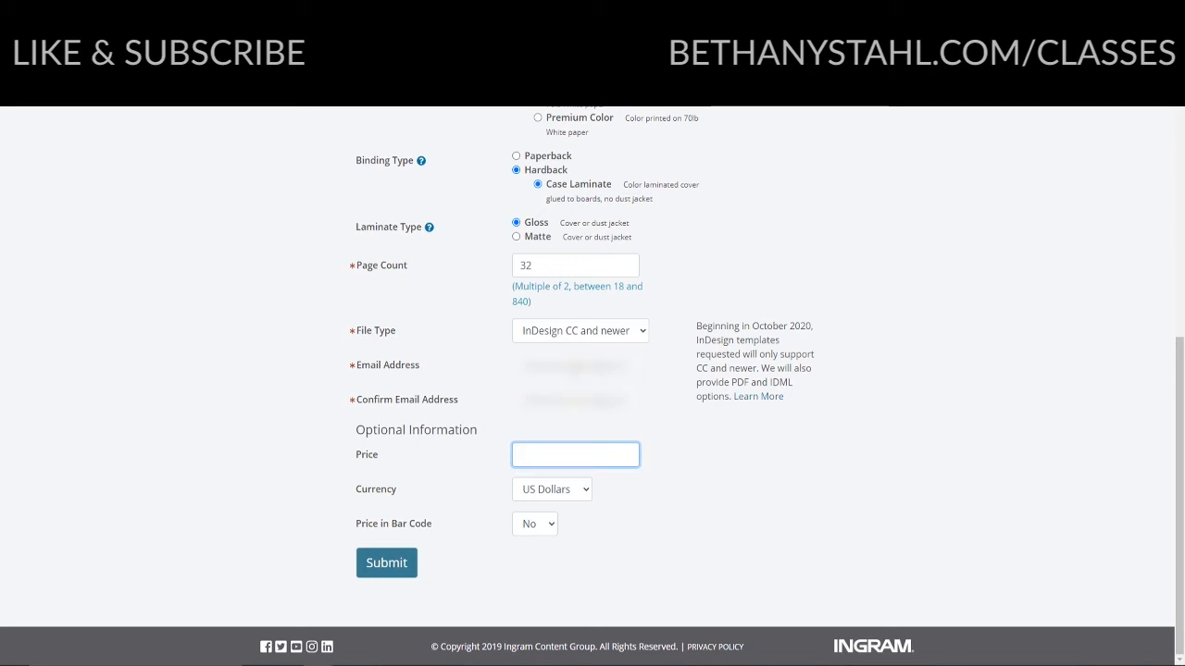
- Set the template price to 20.00, include the price in the bar code, and submit the cover template request
text(20.00)
click(537, 527)
click(533, 558)
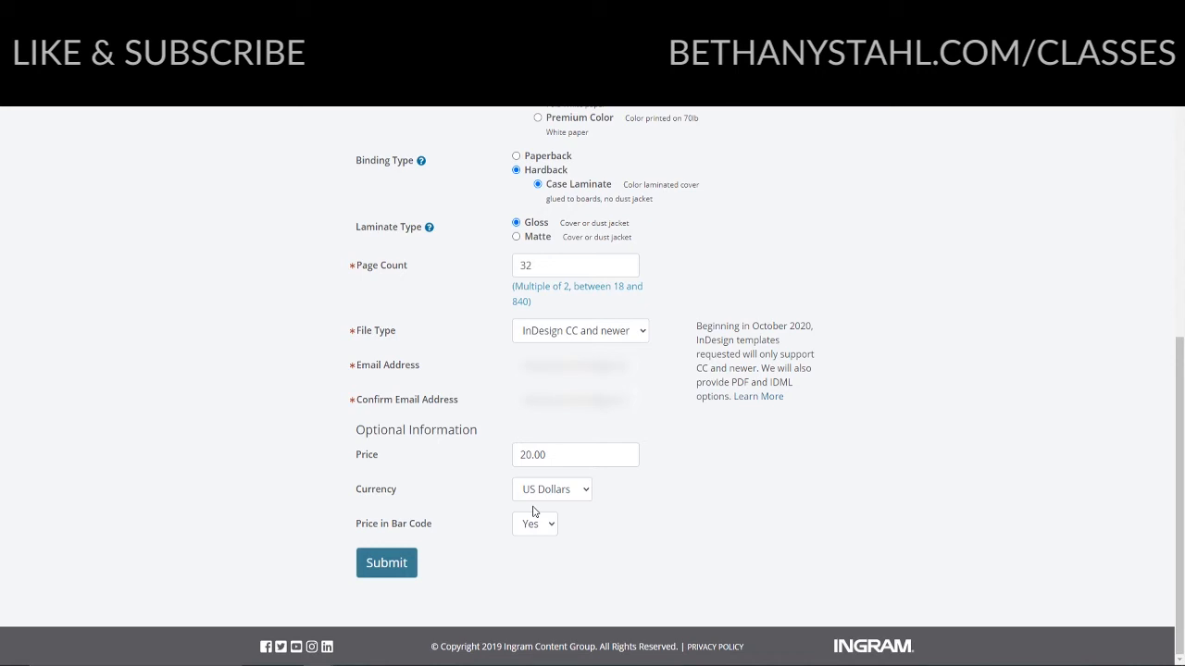
click(395, 565)
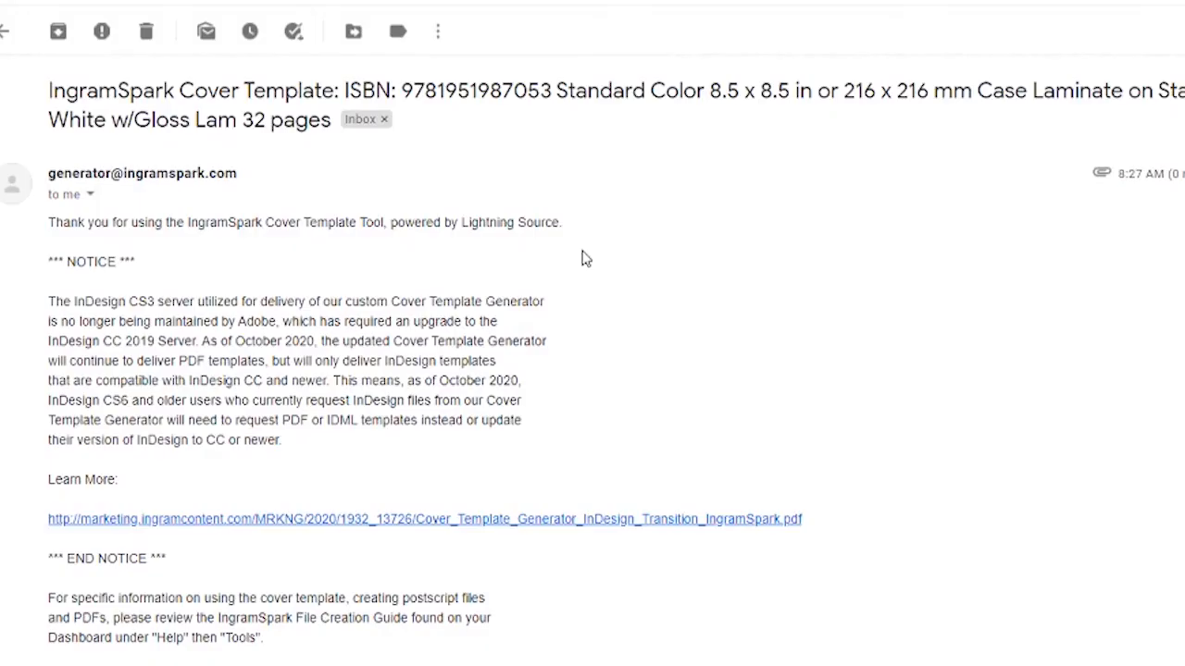
scroll(583, 259, down, 1)
scroll(584, 260, down, 2)
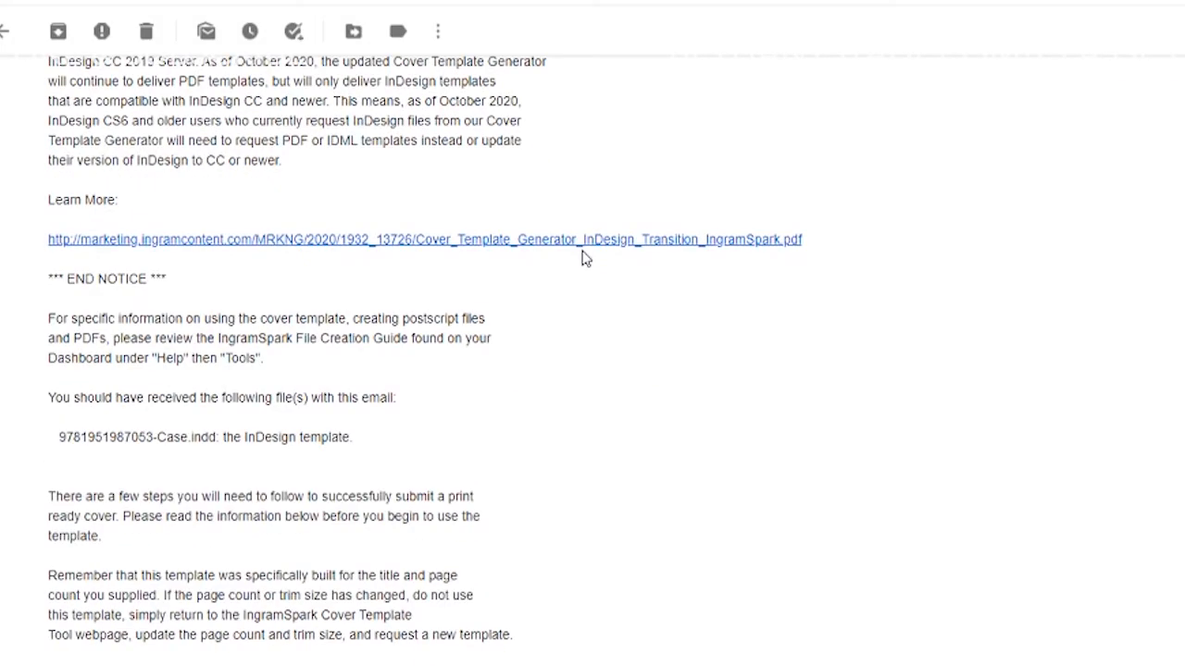
scroll(605, 418, down, 7)
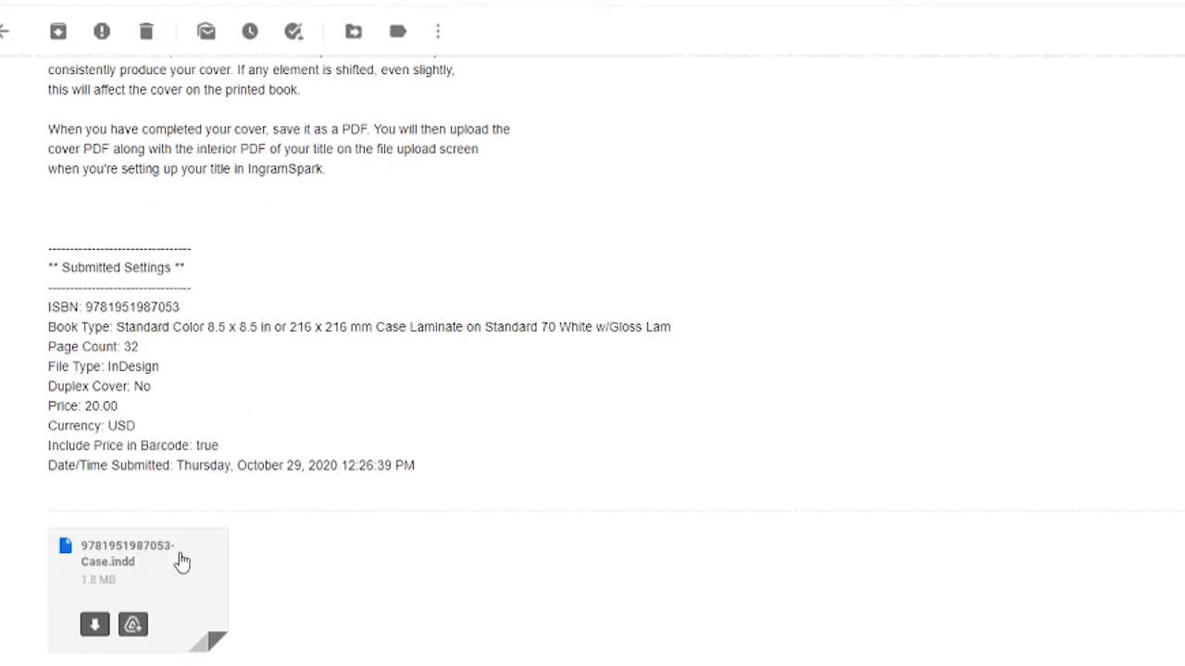
click(176, 563)
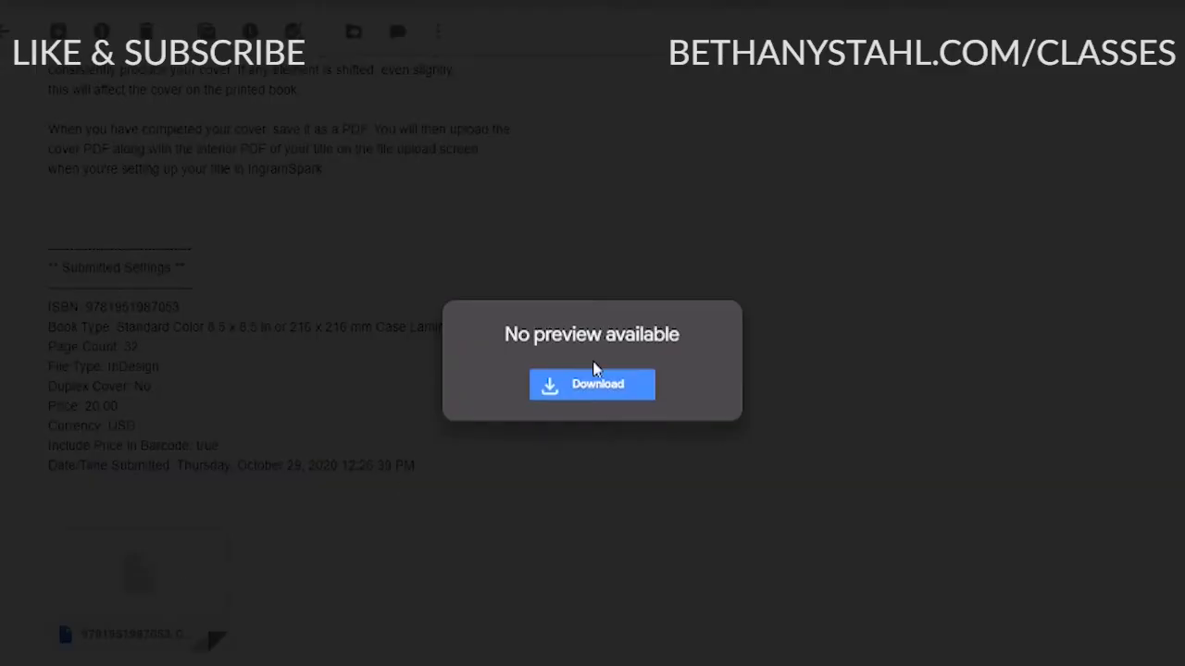
click(581, 394)
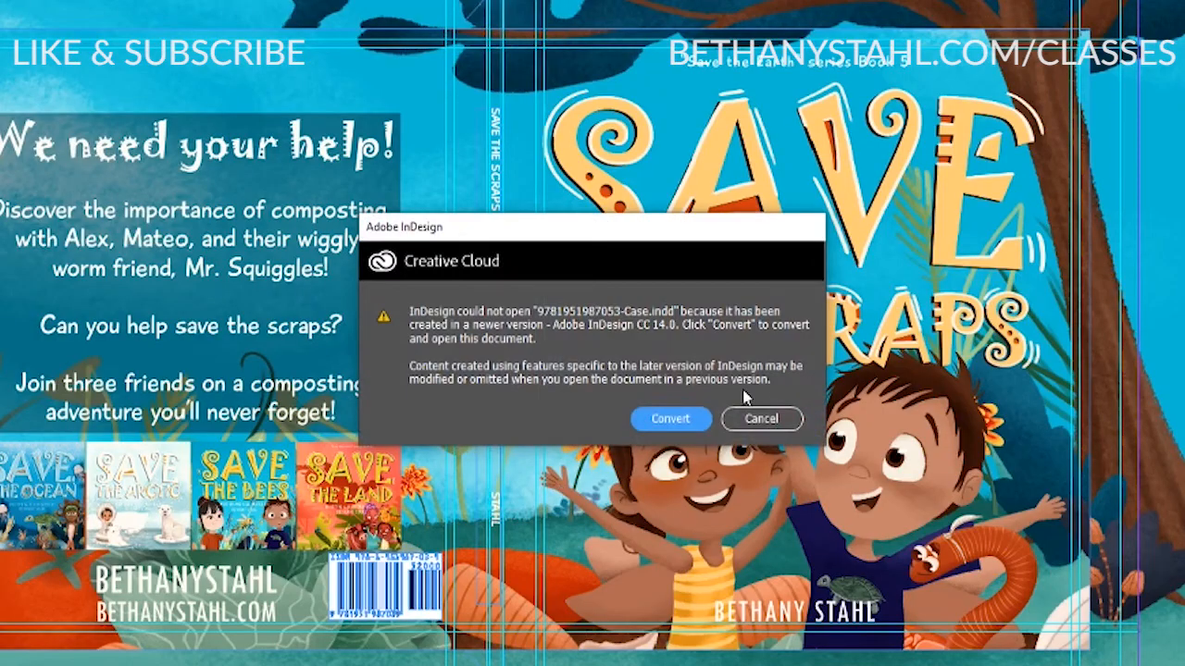
click(669, 419)
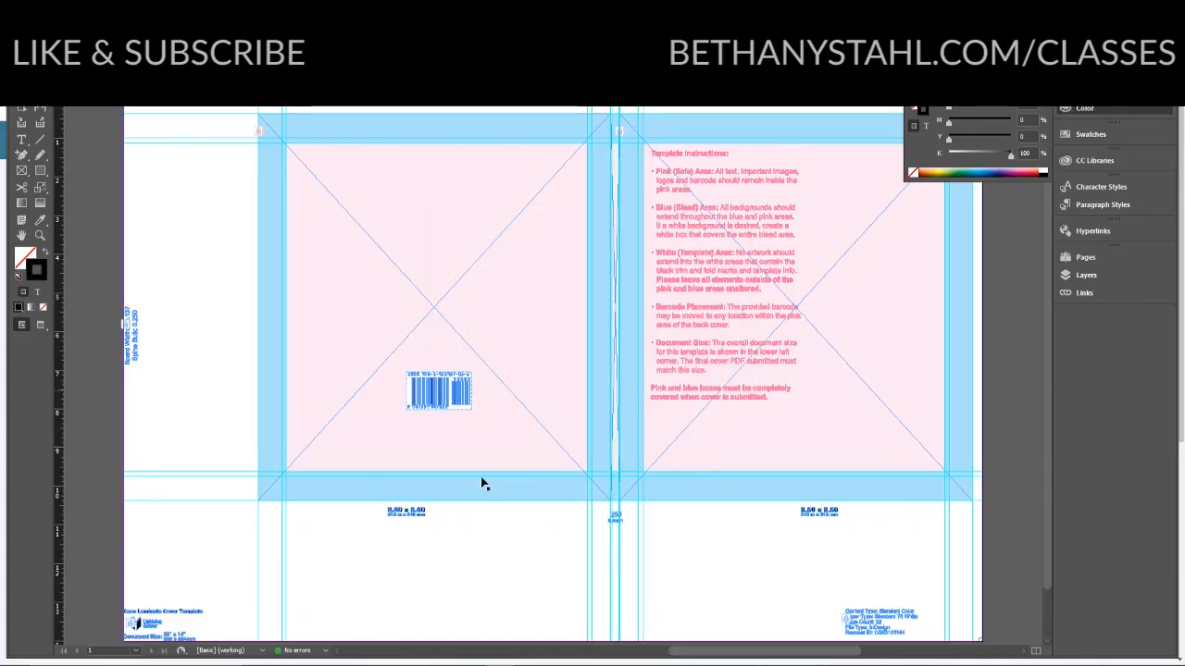
- Replace the old barcode on the Save the Scraps back cover with the one from the new template
click(448, 392)
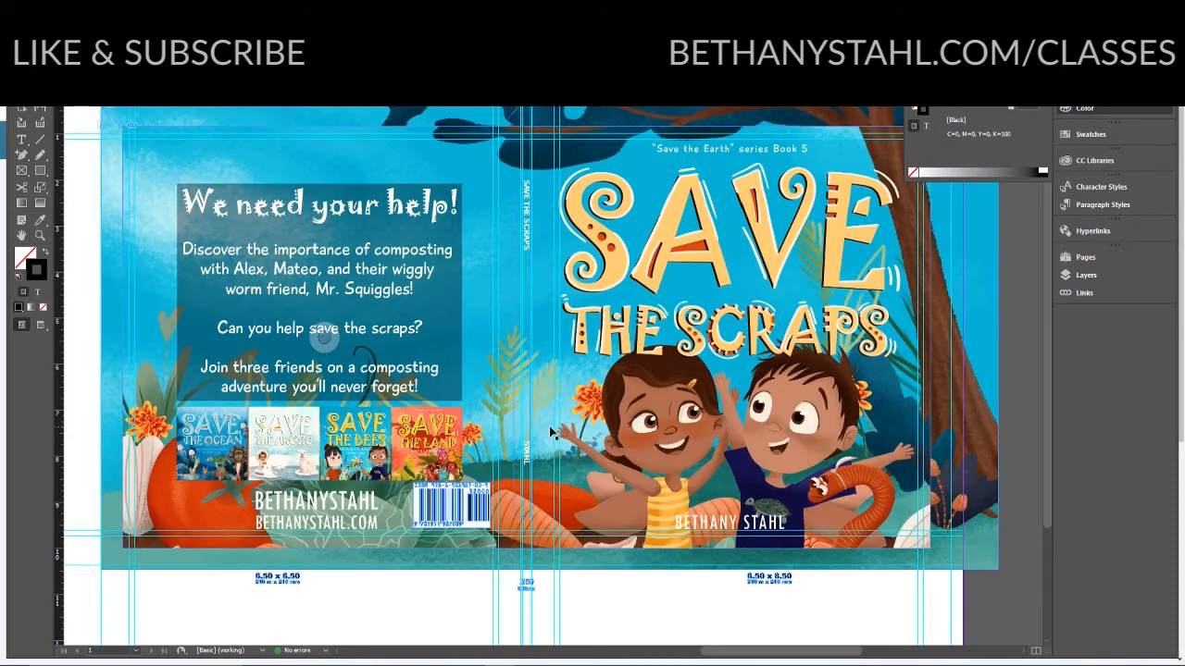
key(ctrl+v)
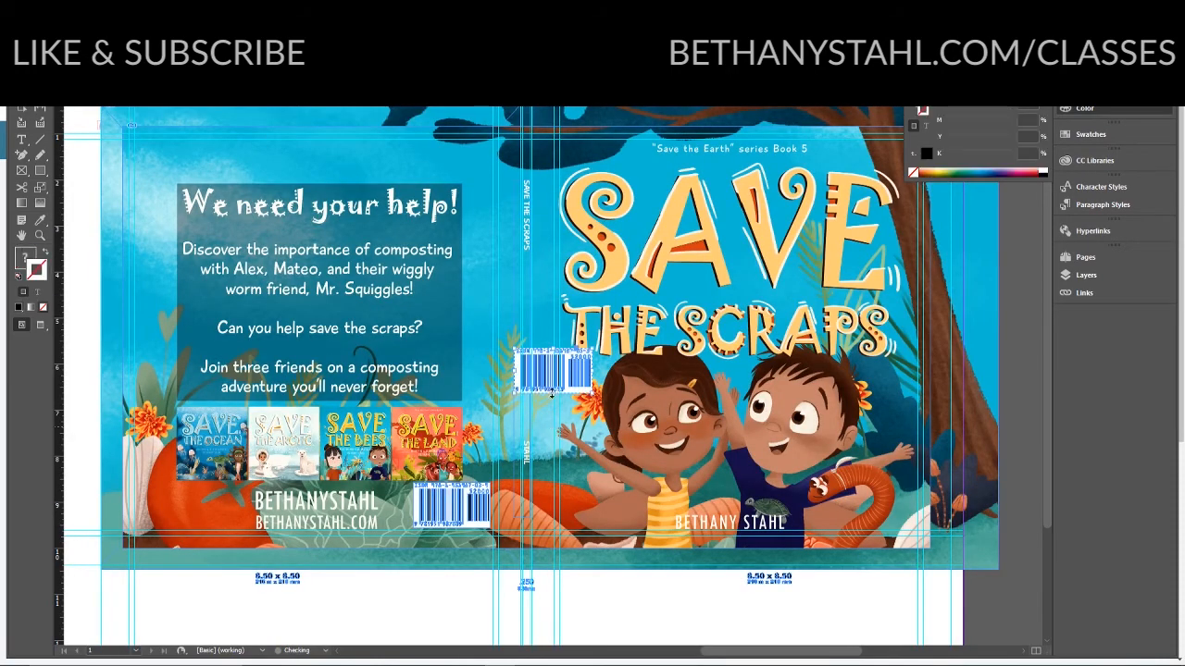
drag(552, 393, 624, 509)
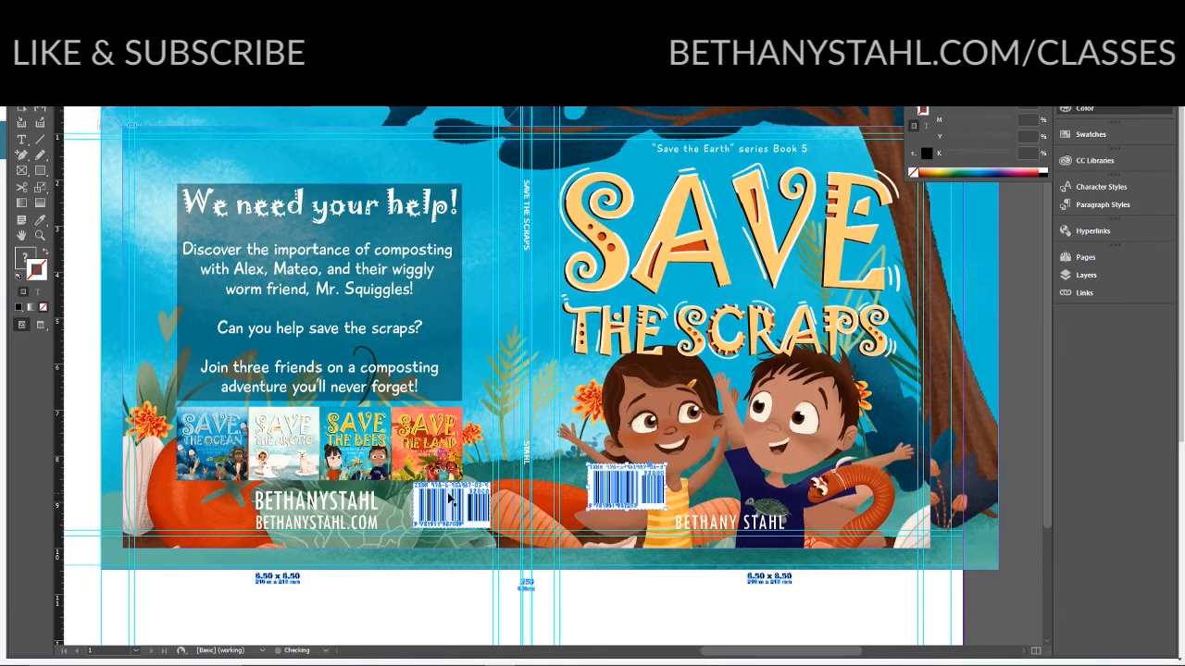
click(450, 499)
key(Delete)
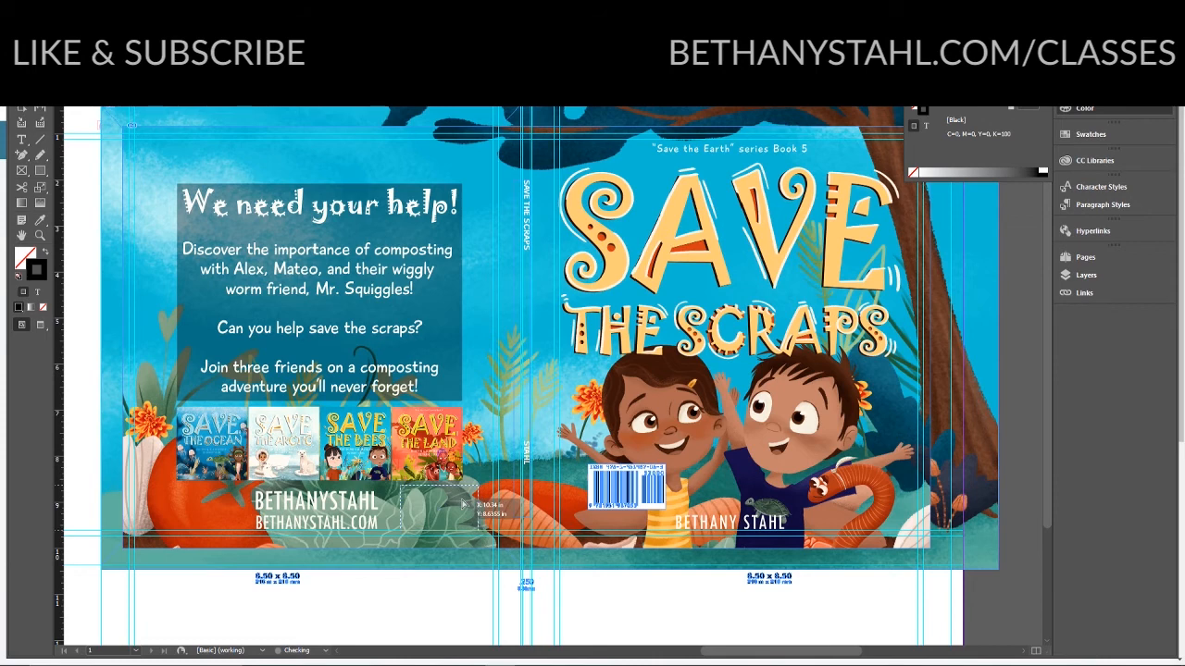
drag(470, 497, 470, 497)
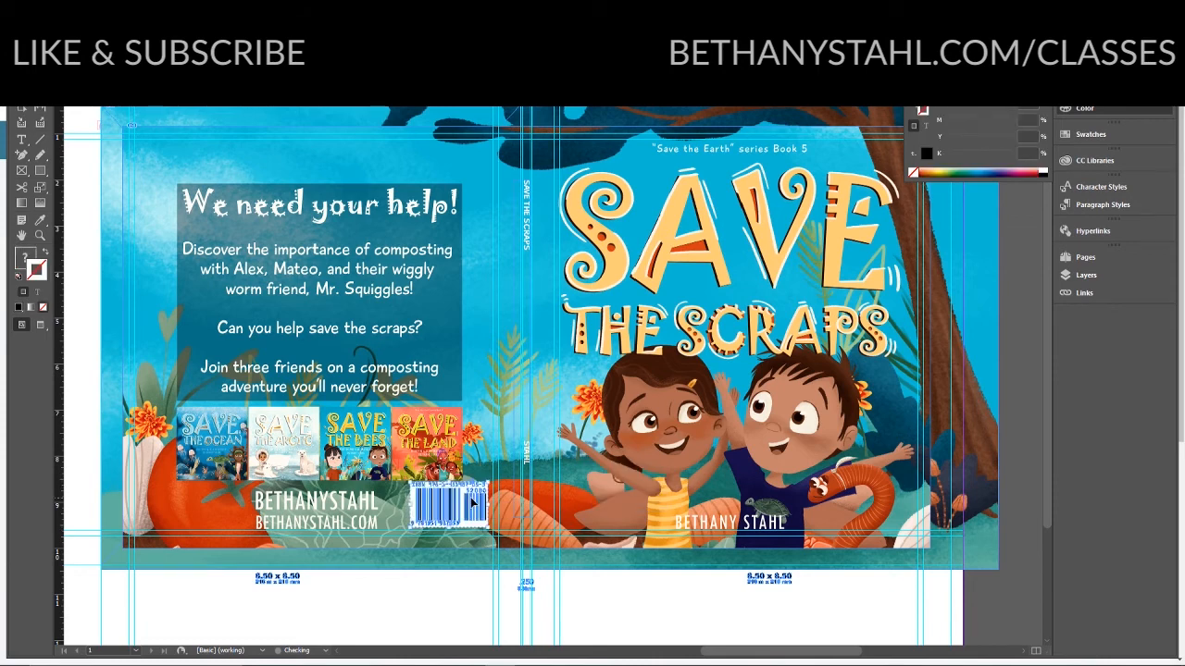
click(1026, 490)
- Check the new barcode up close and export the cover as a PDF with the modified High Quality Print preset
key(ctrl+equal)
key(ctrl+equal)
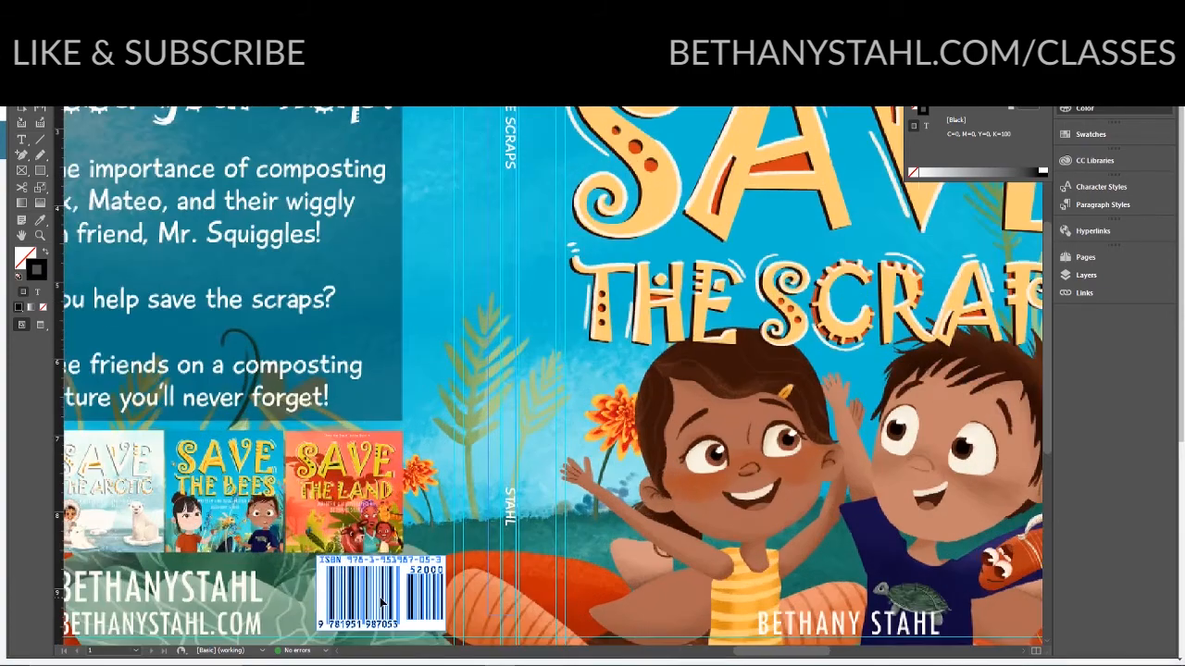
scroll(382, 599, down, 3)
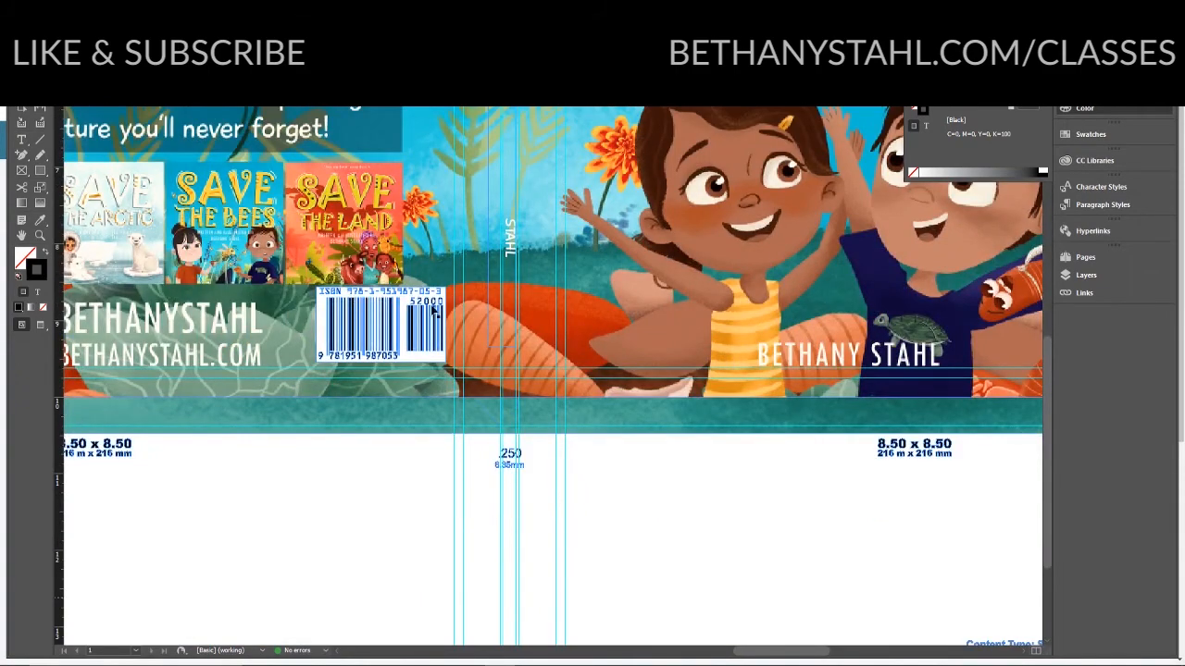
key(ctrl+minus)
key(ctrl+minus)
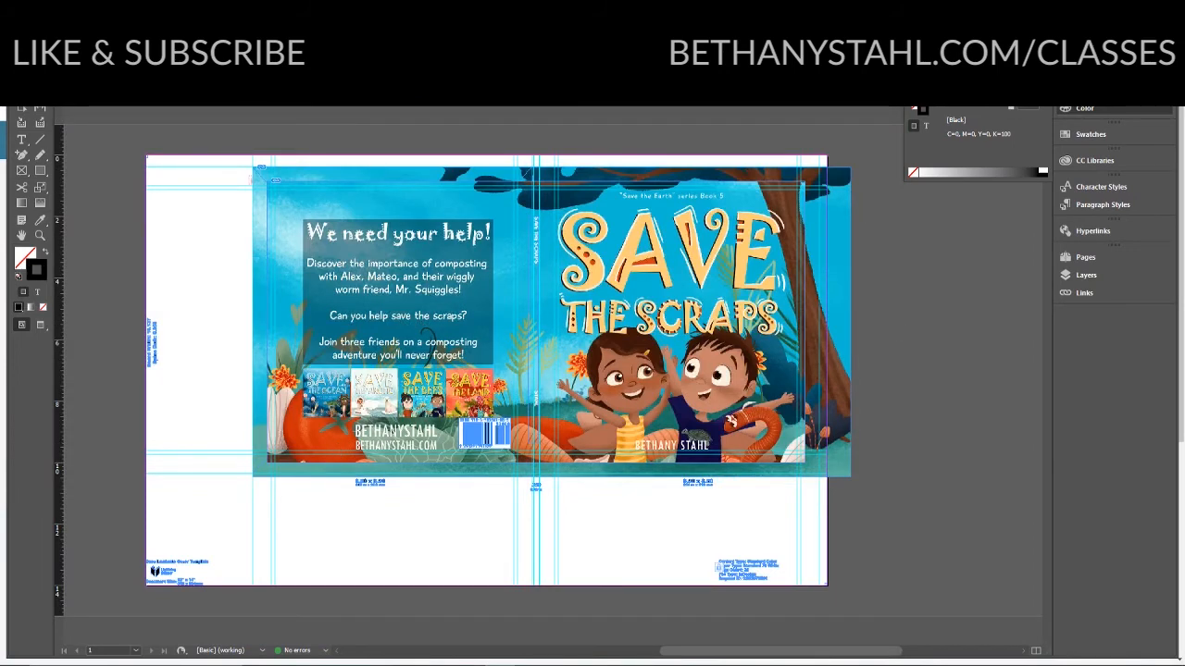
click(19, 92)
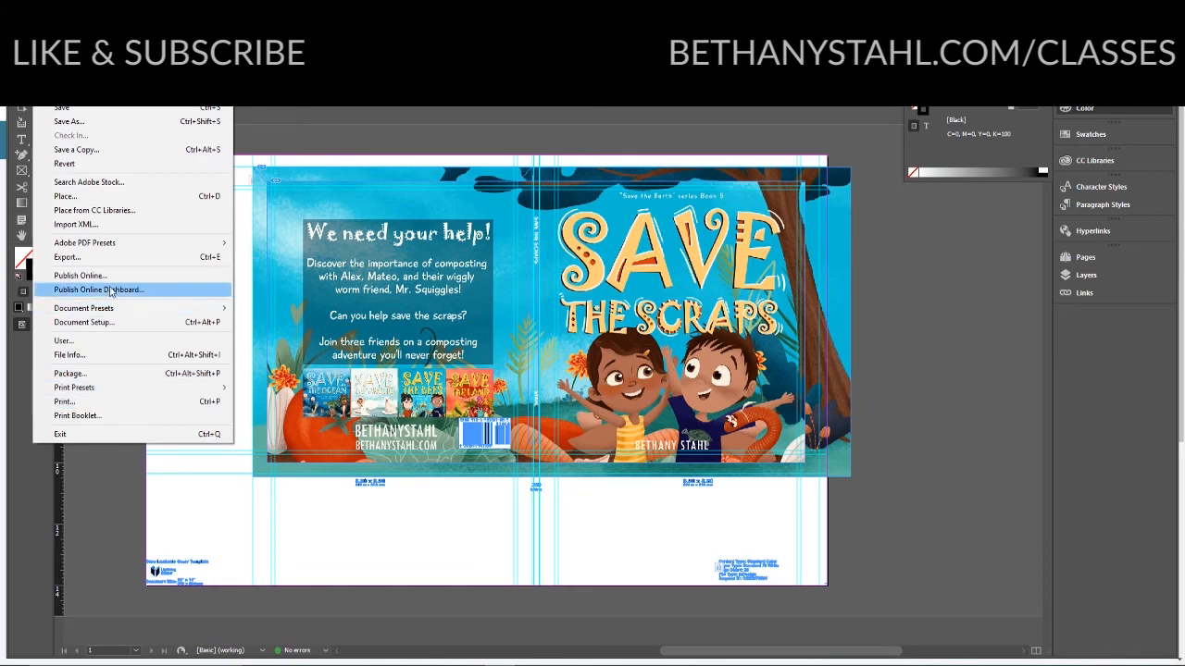
click(116, 259)
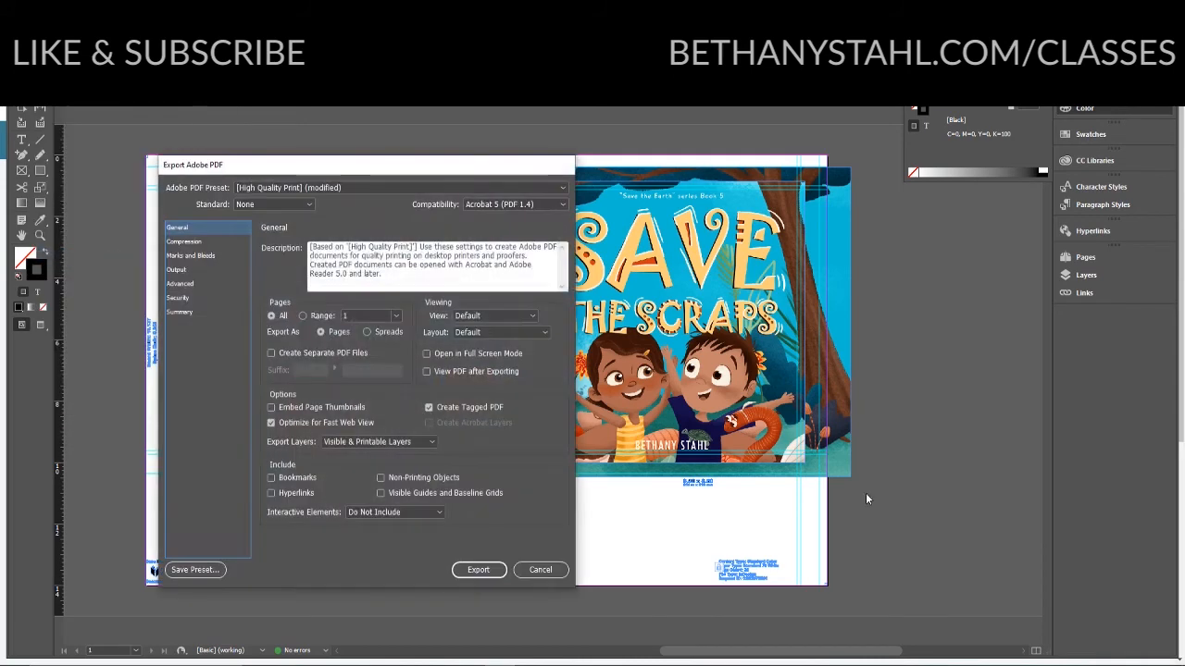
click(478, 569)
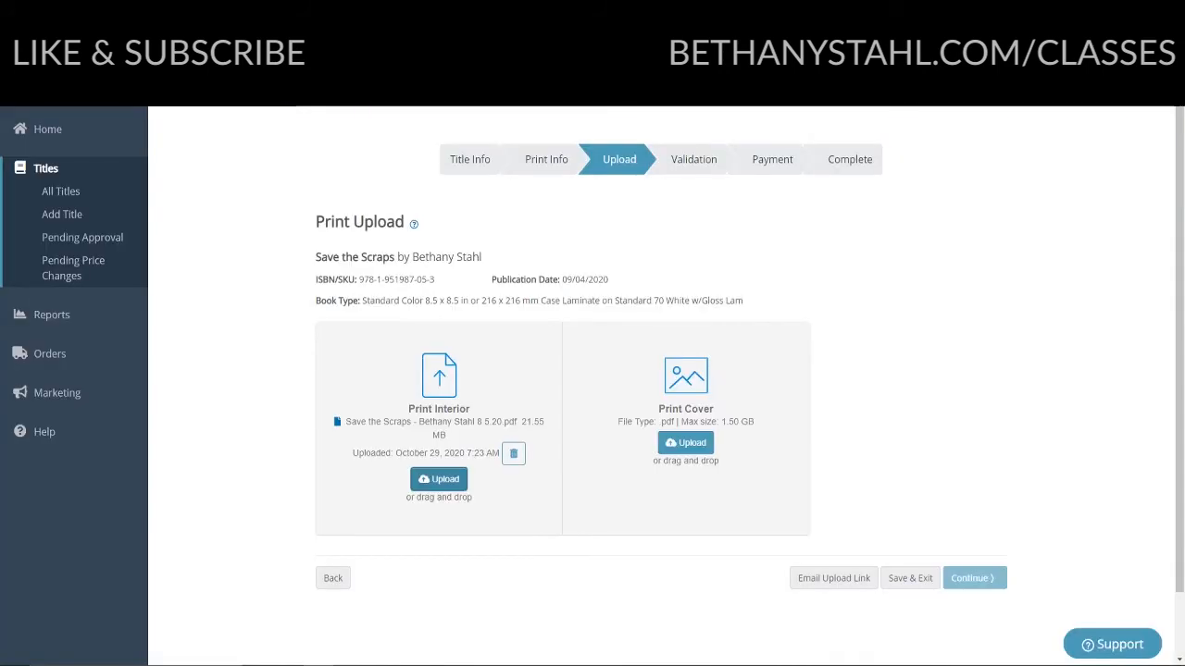
click(692, 444)
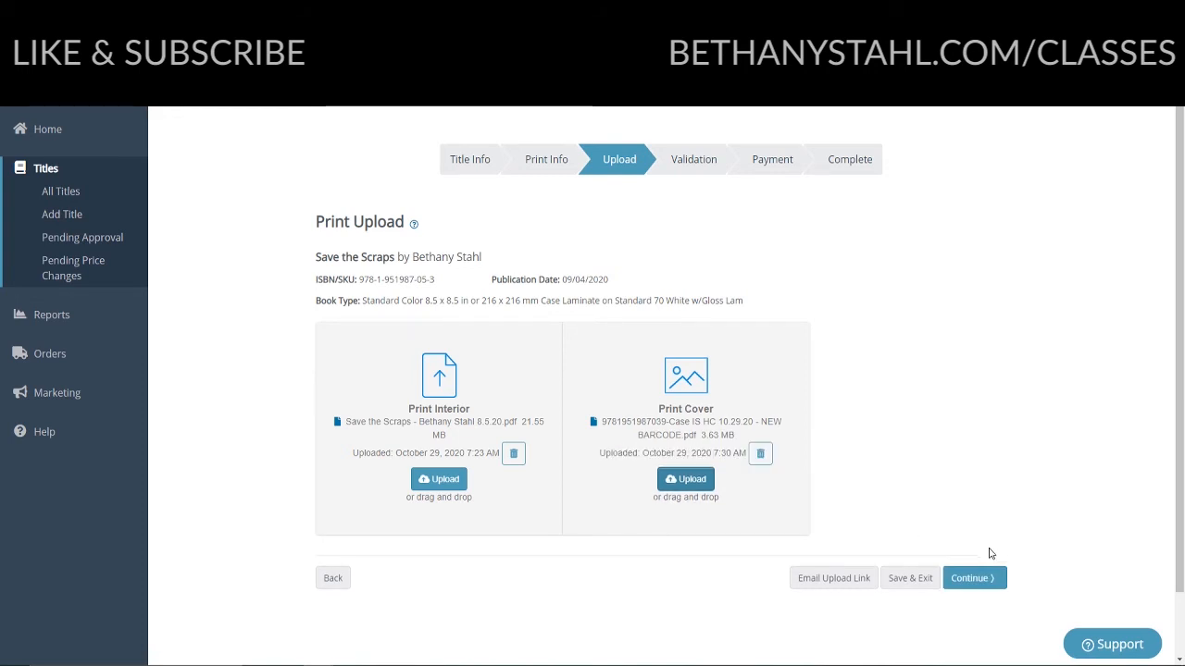
click(973, 580)
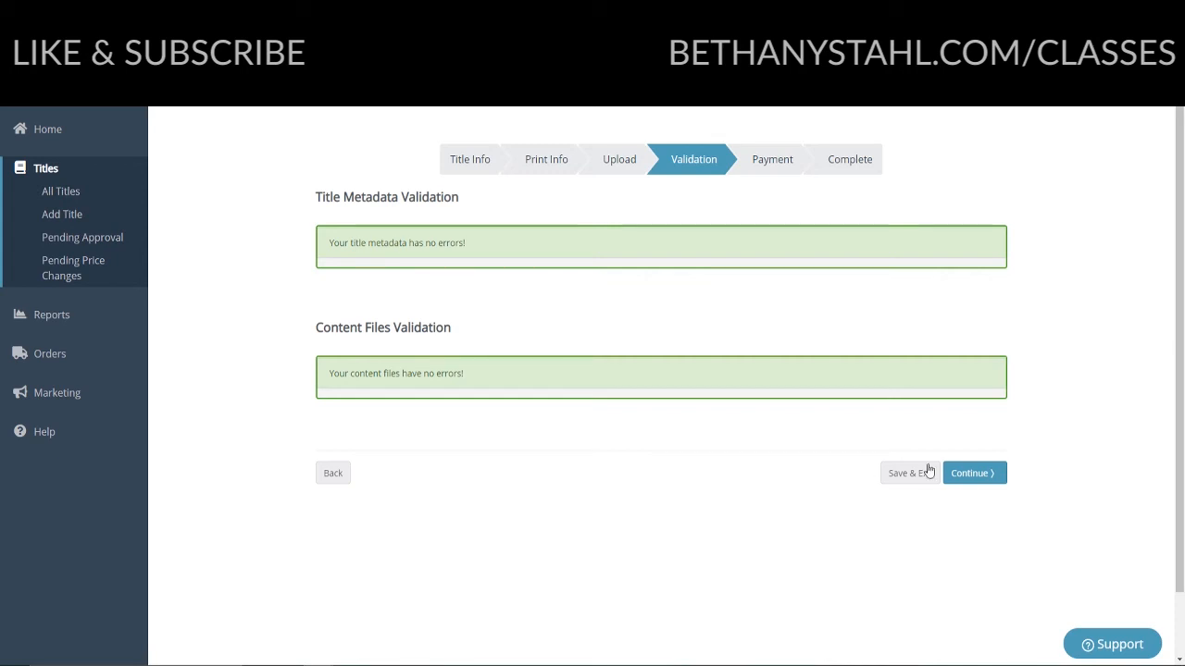
click(986, 486)
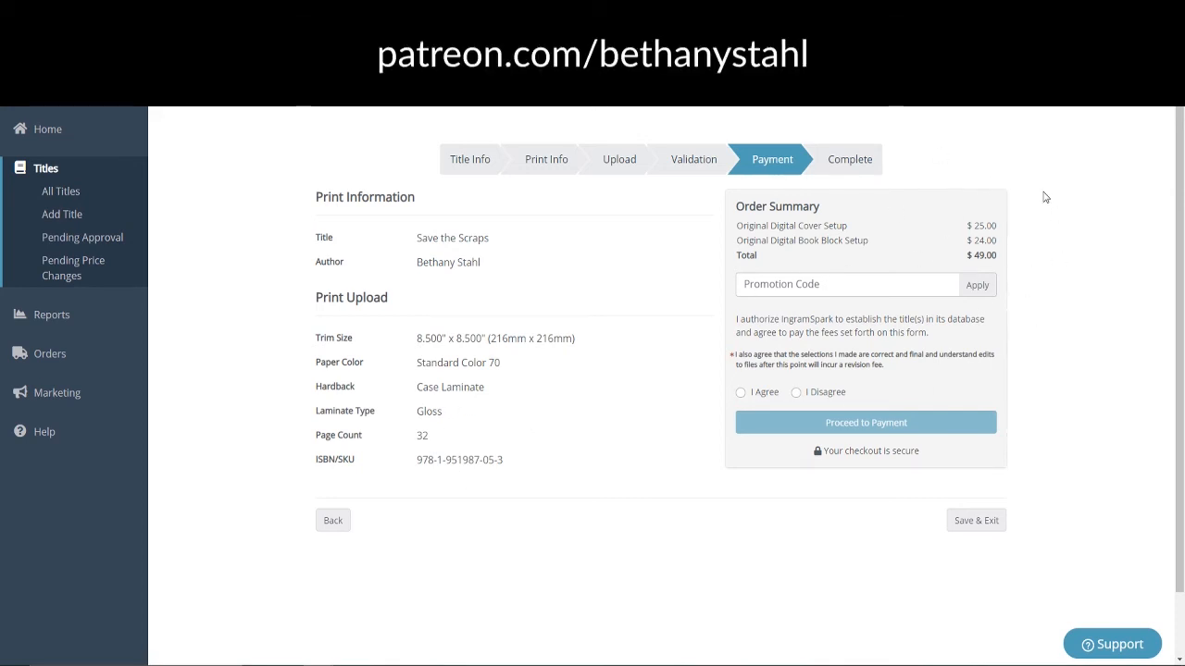
- Switch to Patreon and read the promo code in the "New IngramSpark Coupon Code!" post
click(815, 285)
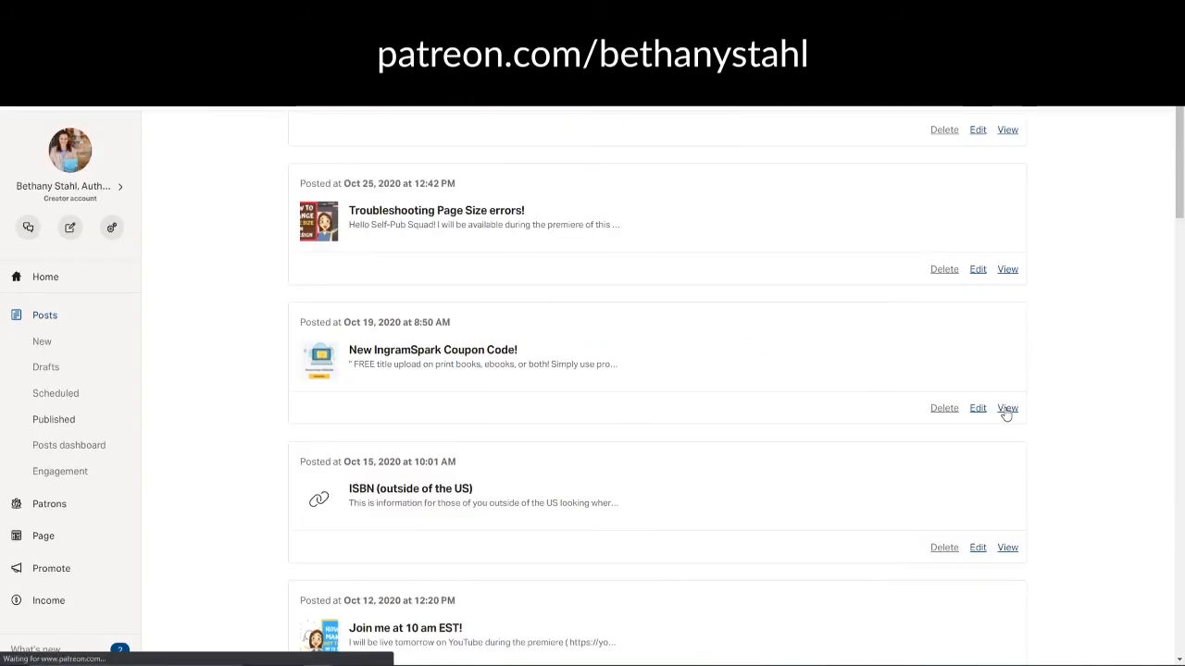
click(1007, 408)
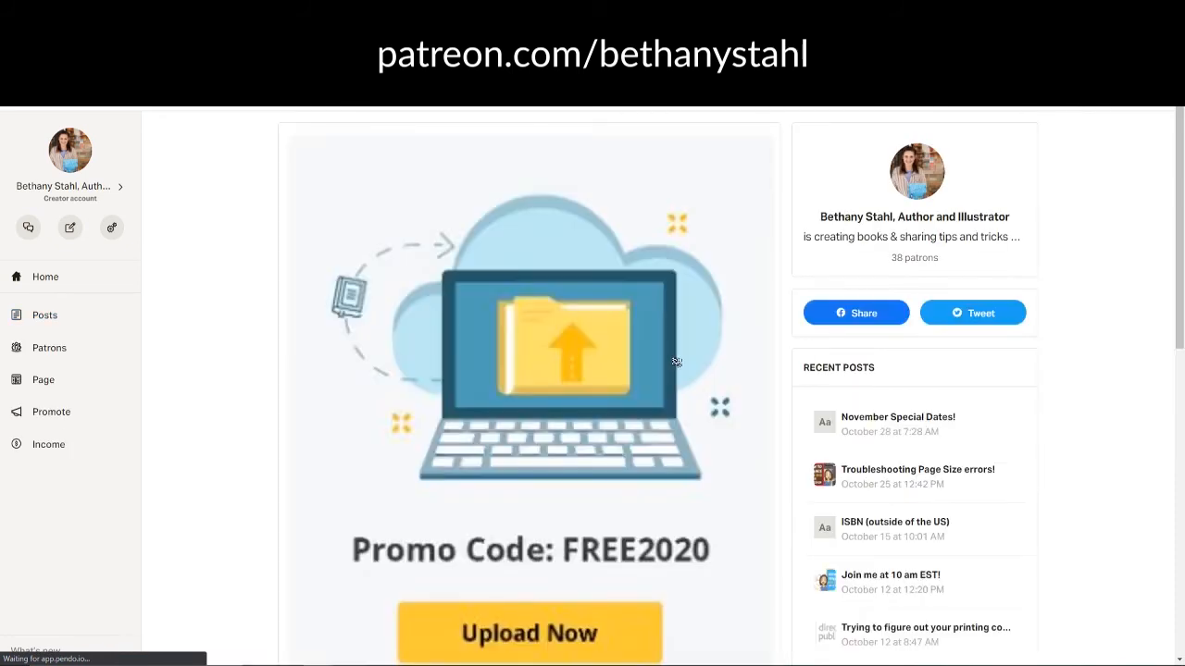
scroll(676, 362, down, 3)
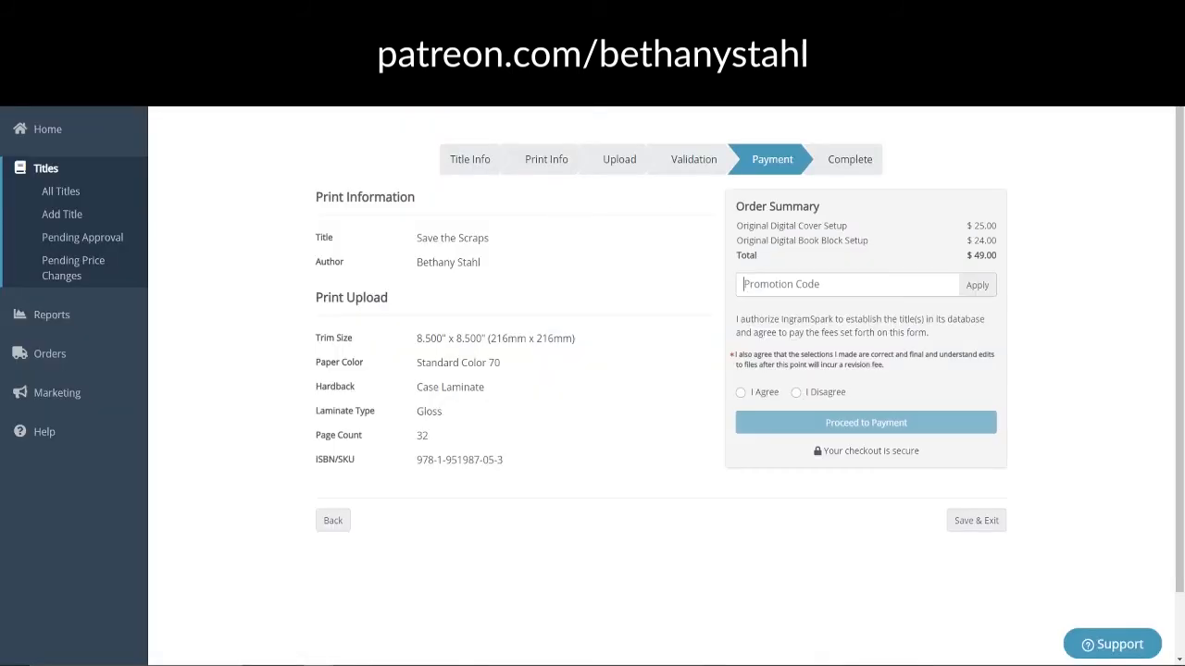
- Apply promotion code FREE2020 to the IngramSpark order, agree to the authorization terms, and submit the title
click(798, 282)
text(FREE2020)
click(976, 287)
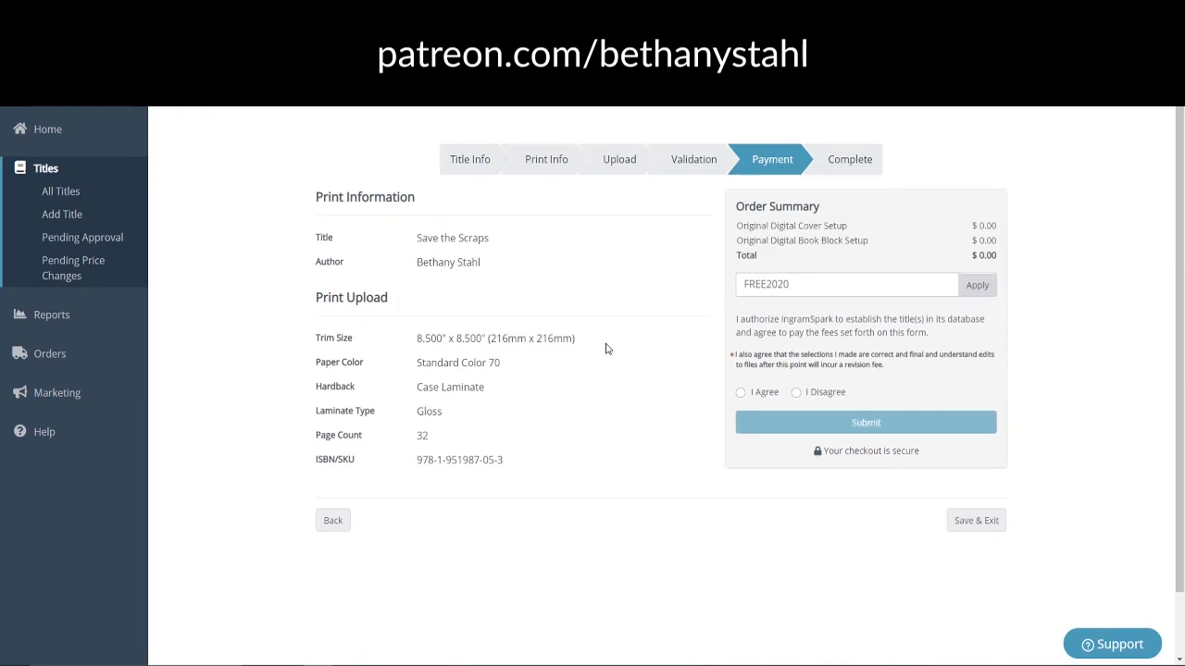
click(742, 393)
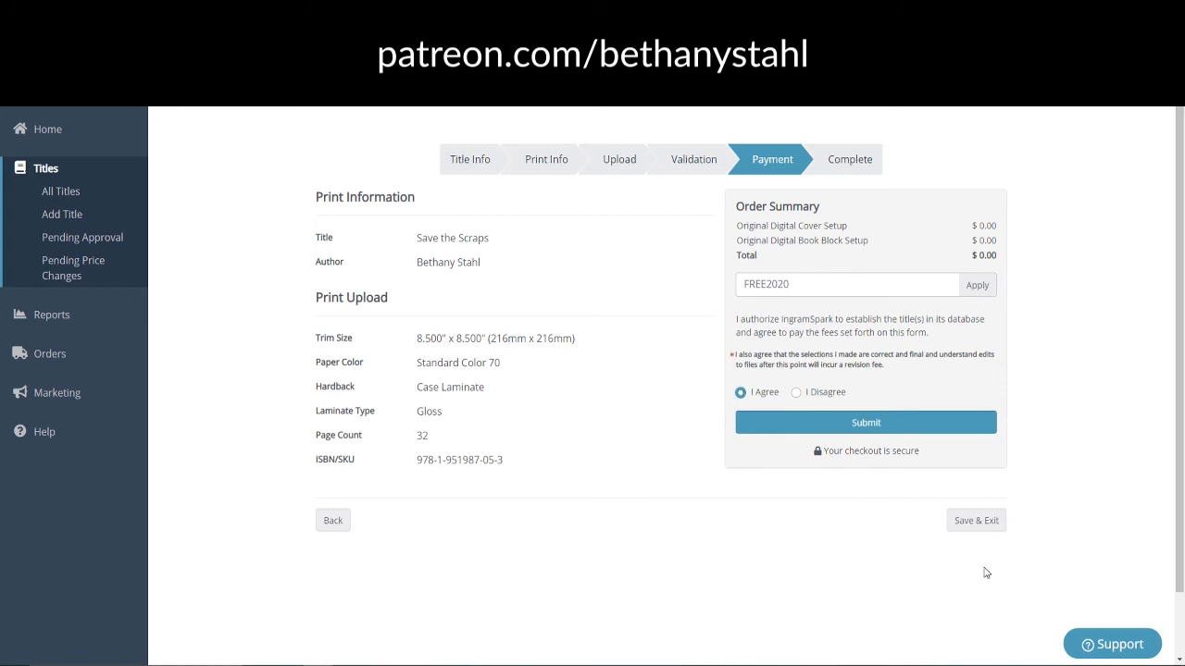
click(921, 430)
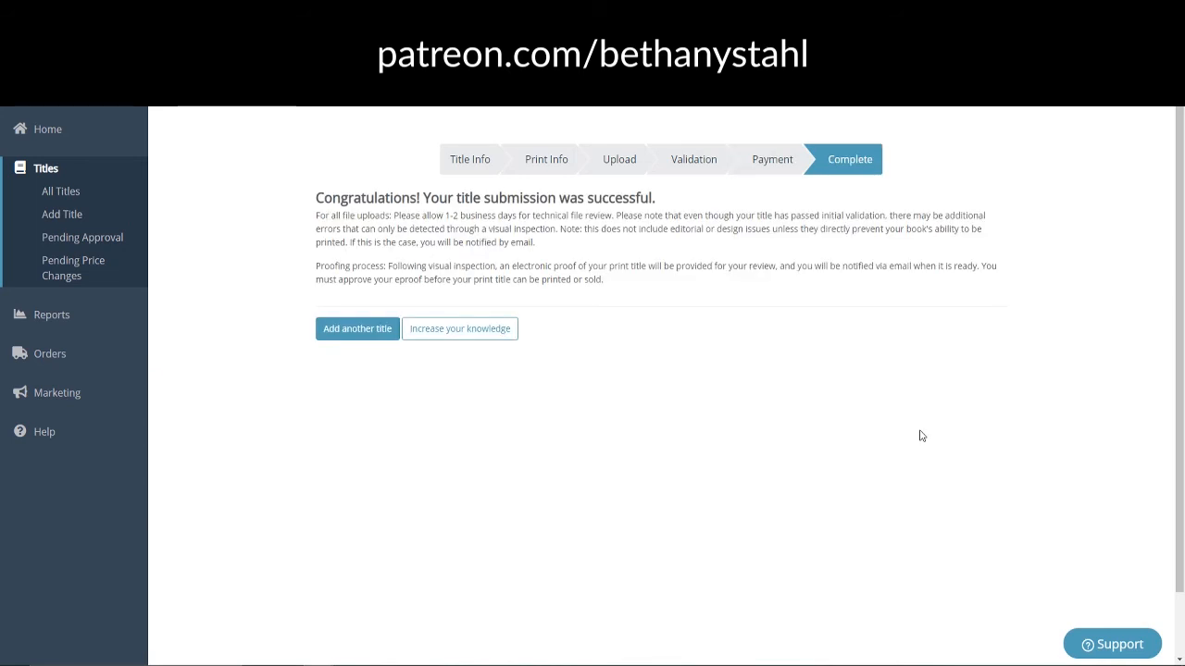
scroll(723, 405, down, 1)
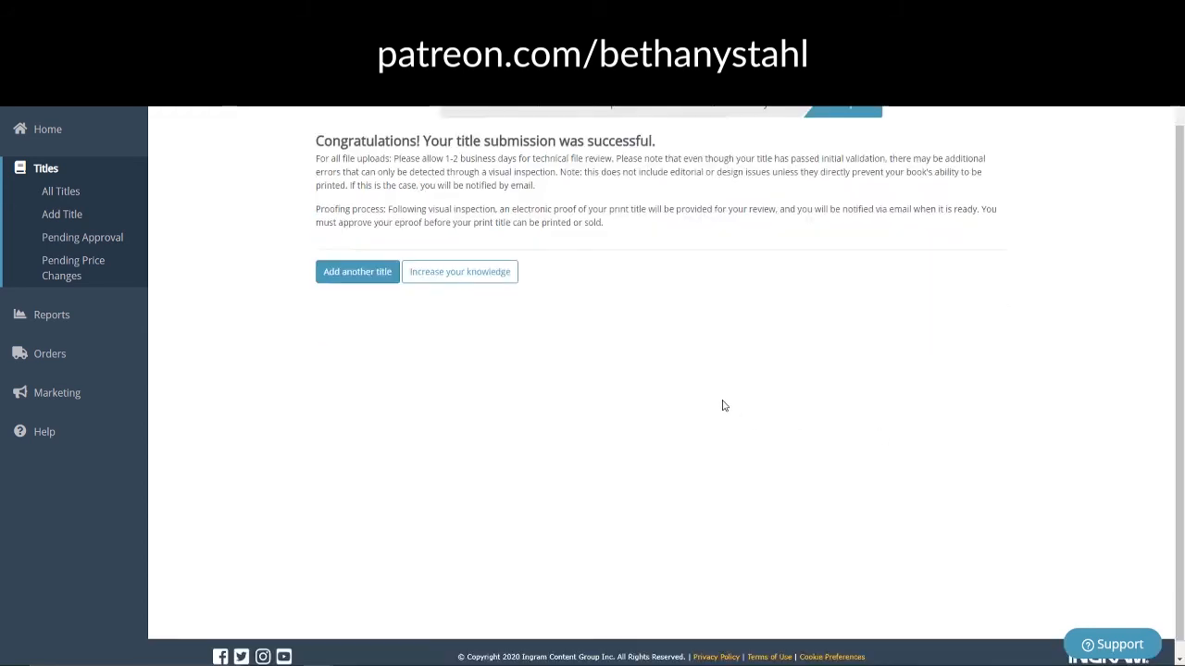
scroll(724, 405, up, 1)
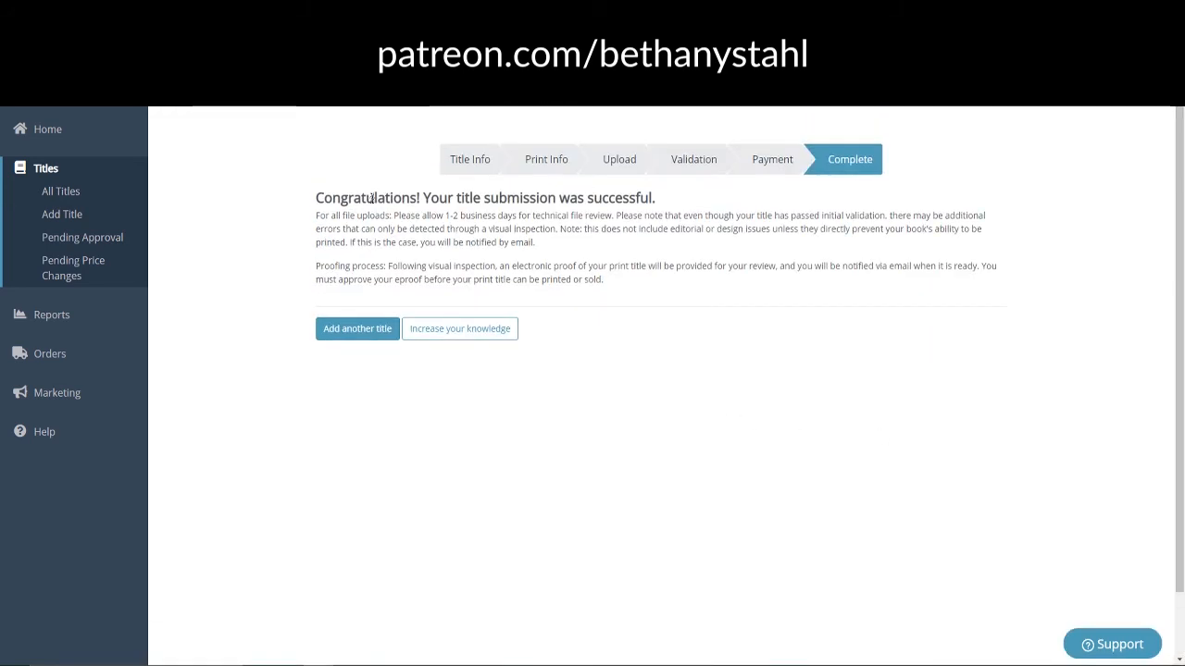
drag(348, 198, 679, 207)
click(695, 208)
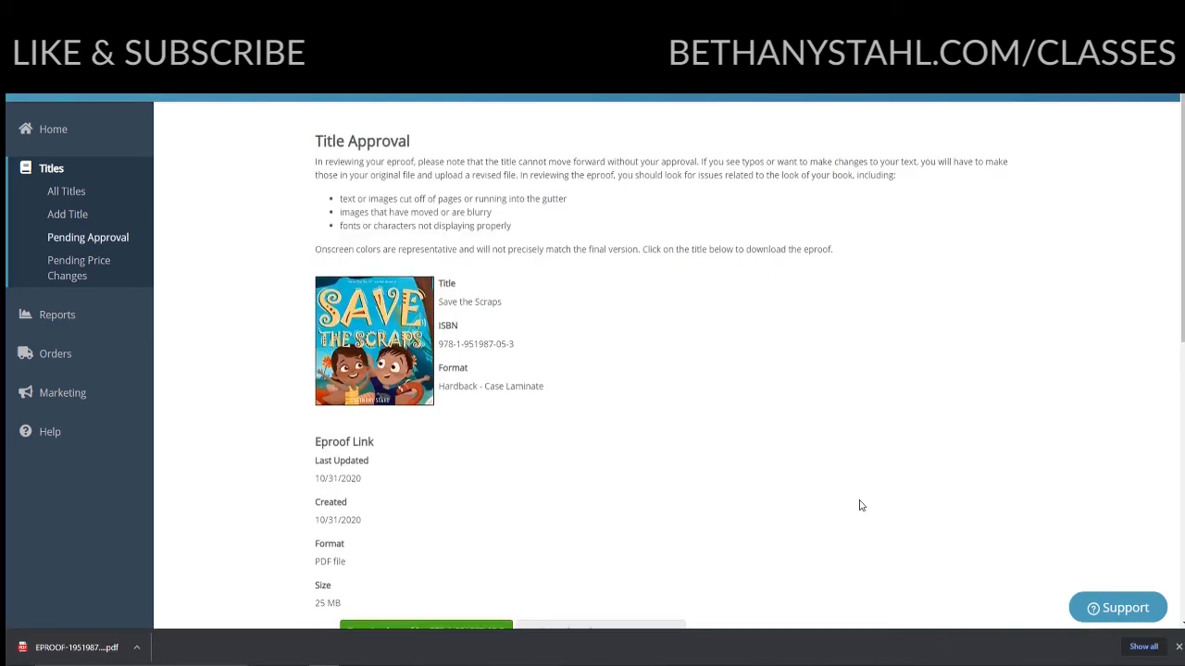
- Review the proof approval options for Save the Scraps and open the downloaded eproof PDF to examine its full cover
scroll(859, 505, down, 1)
scroll(859, 505, down, 2)
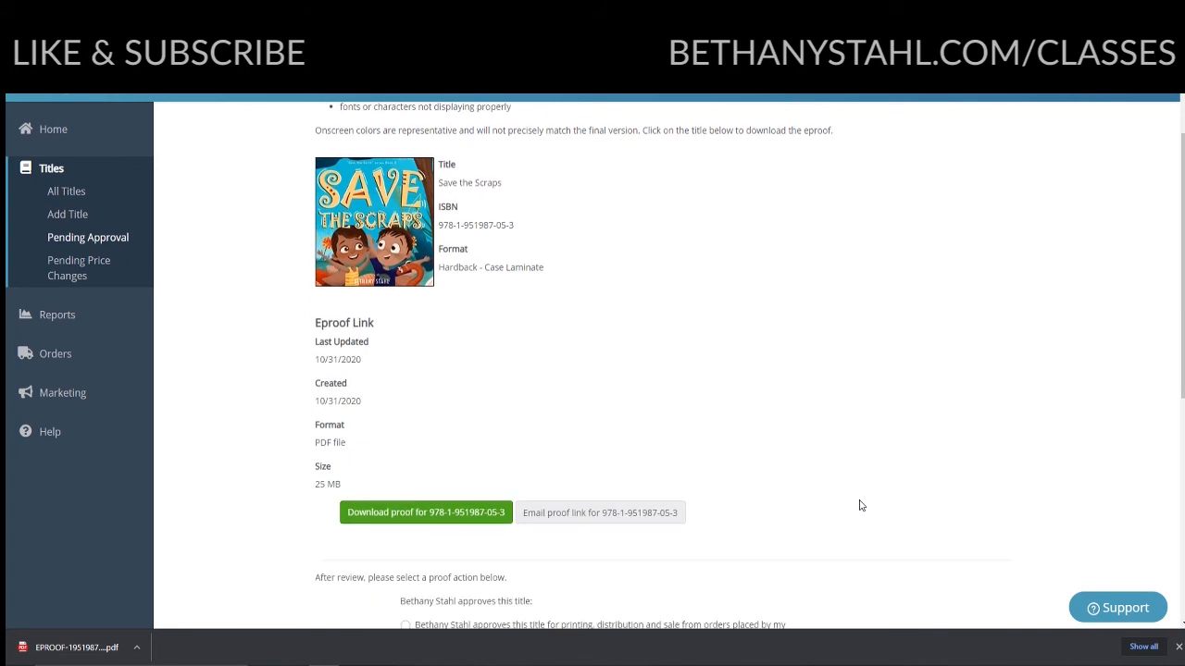
scroll(457, 518, down, 5)
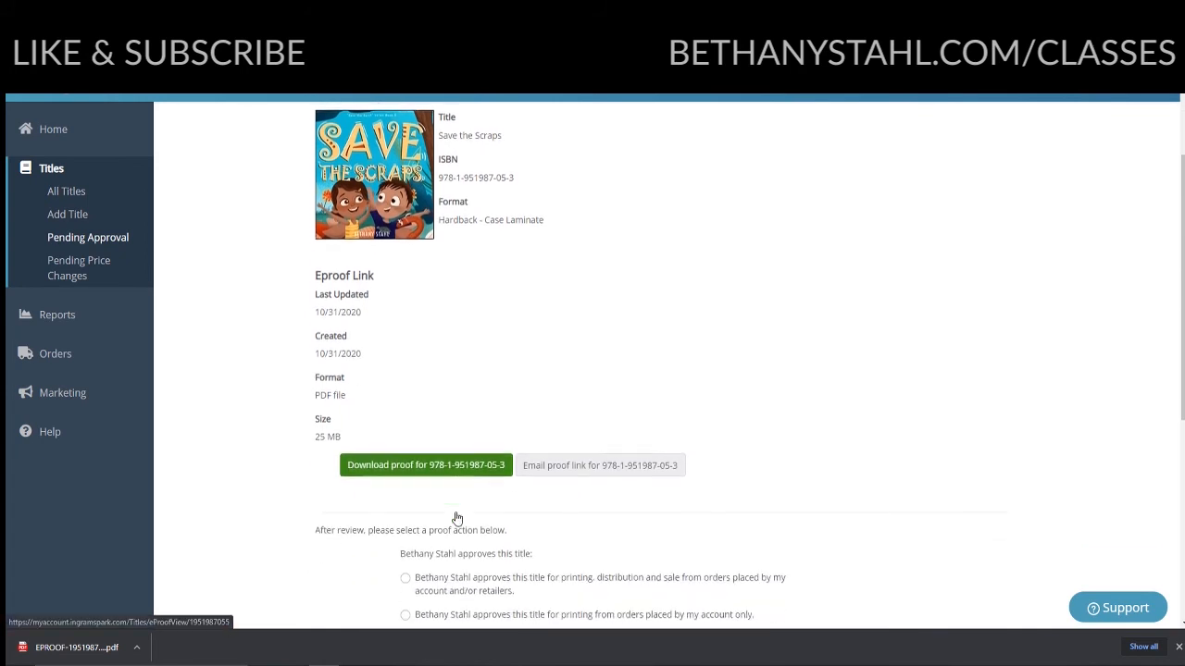
scroll(588, 537, down, 4)
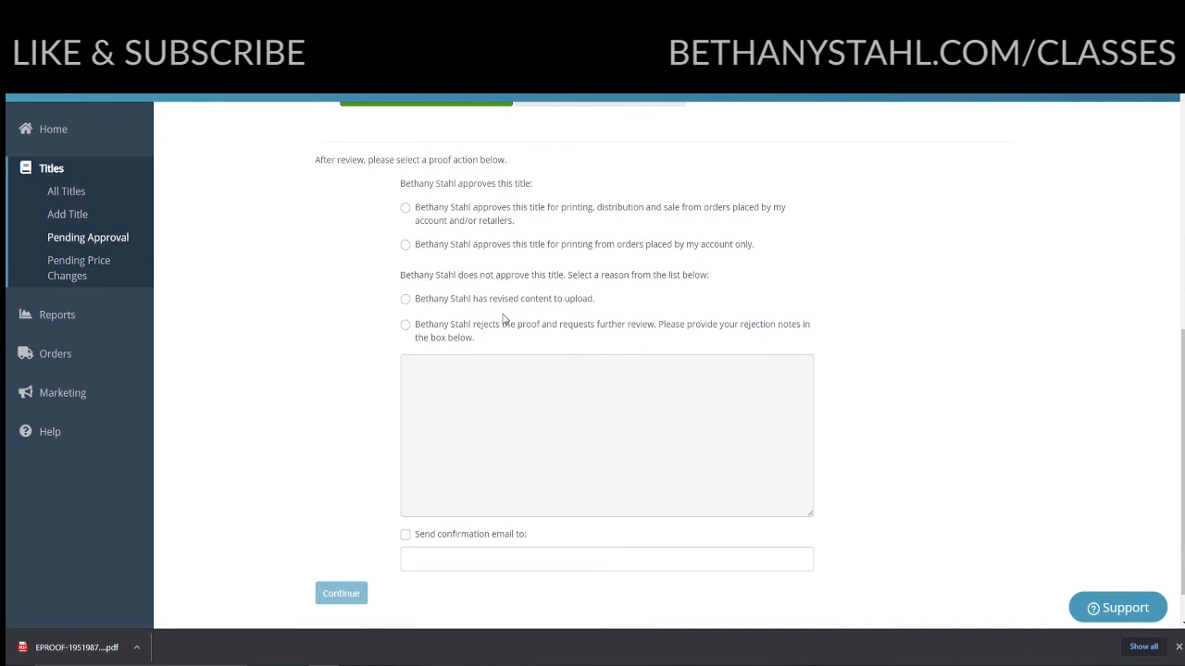
scroll(504, 320, up, 2)
click(136, 648)
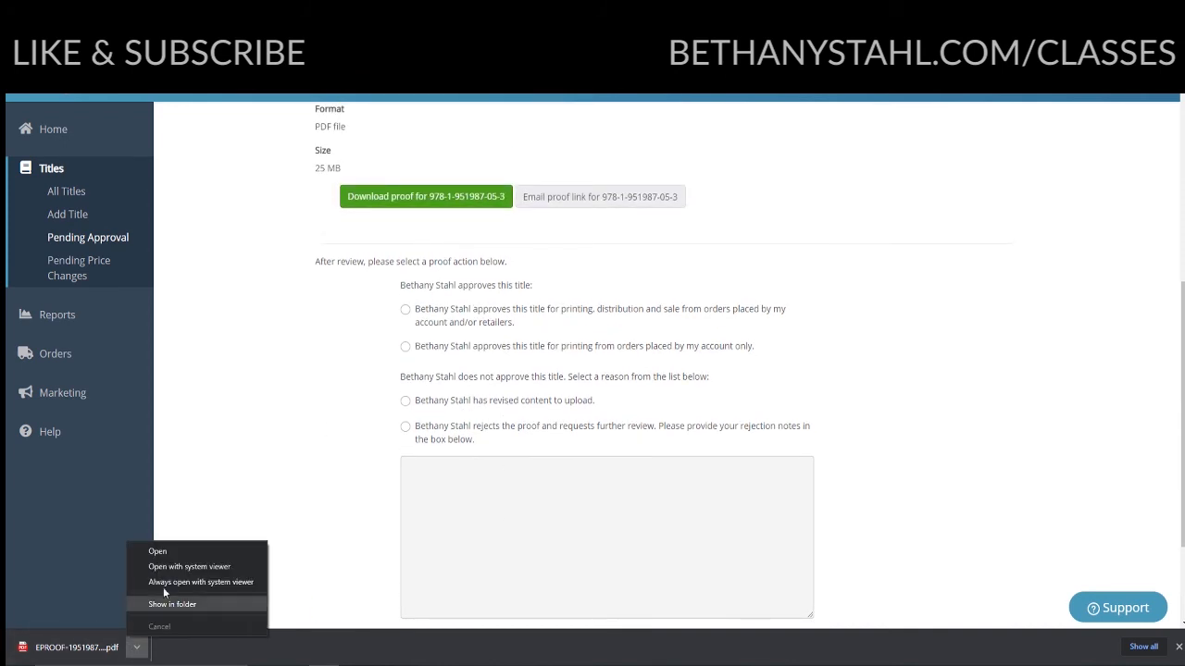
click(155, 558)
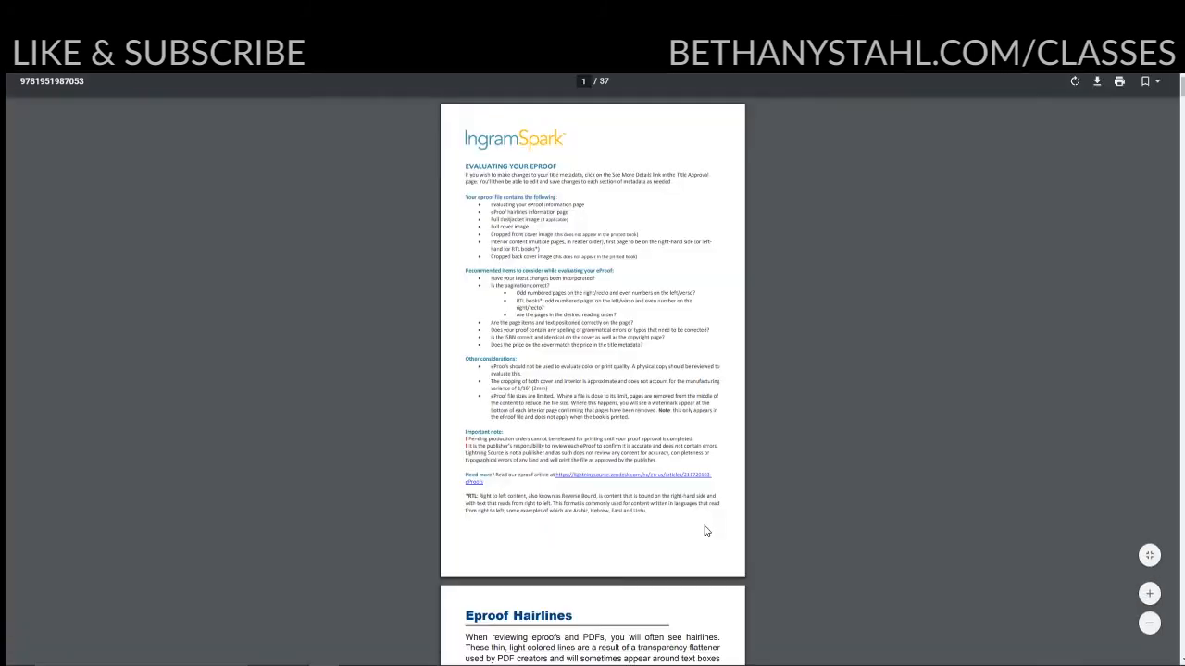
scroll(703, 530, down, 10)
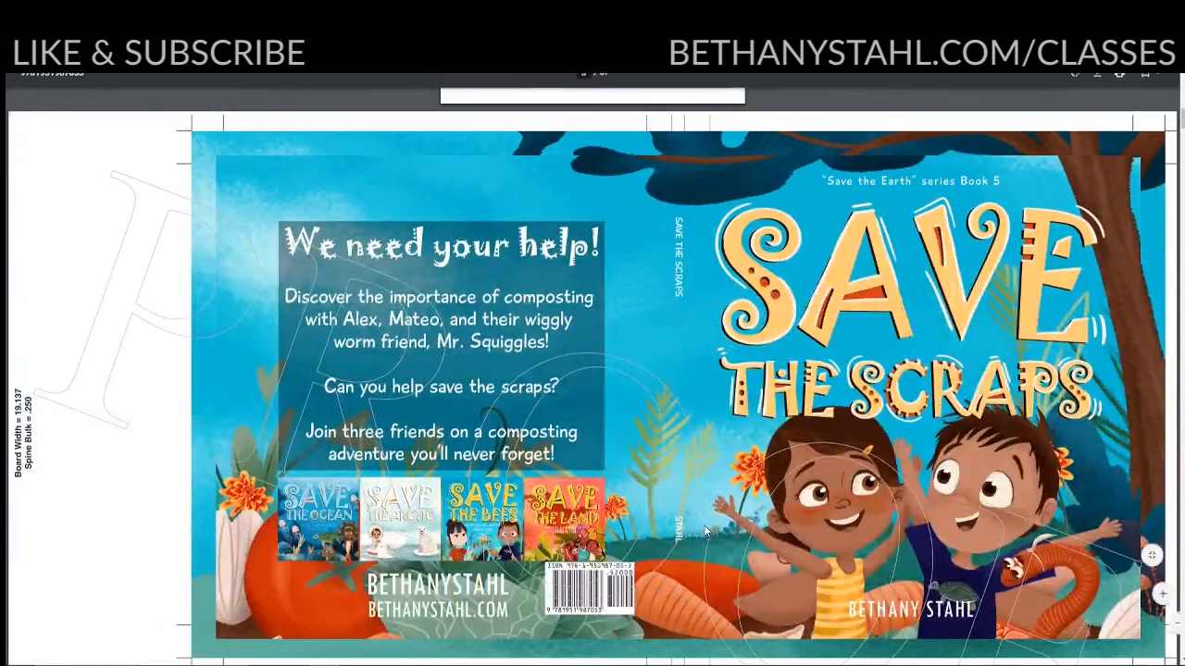